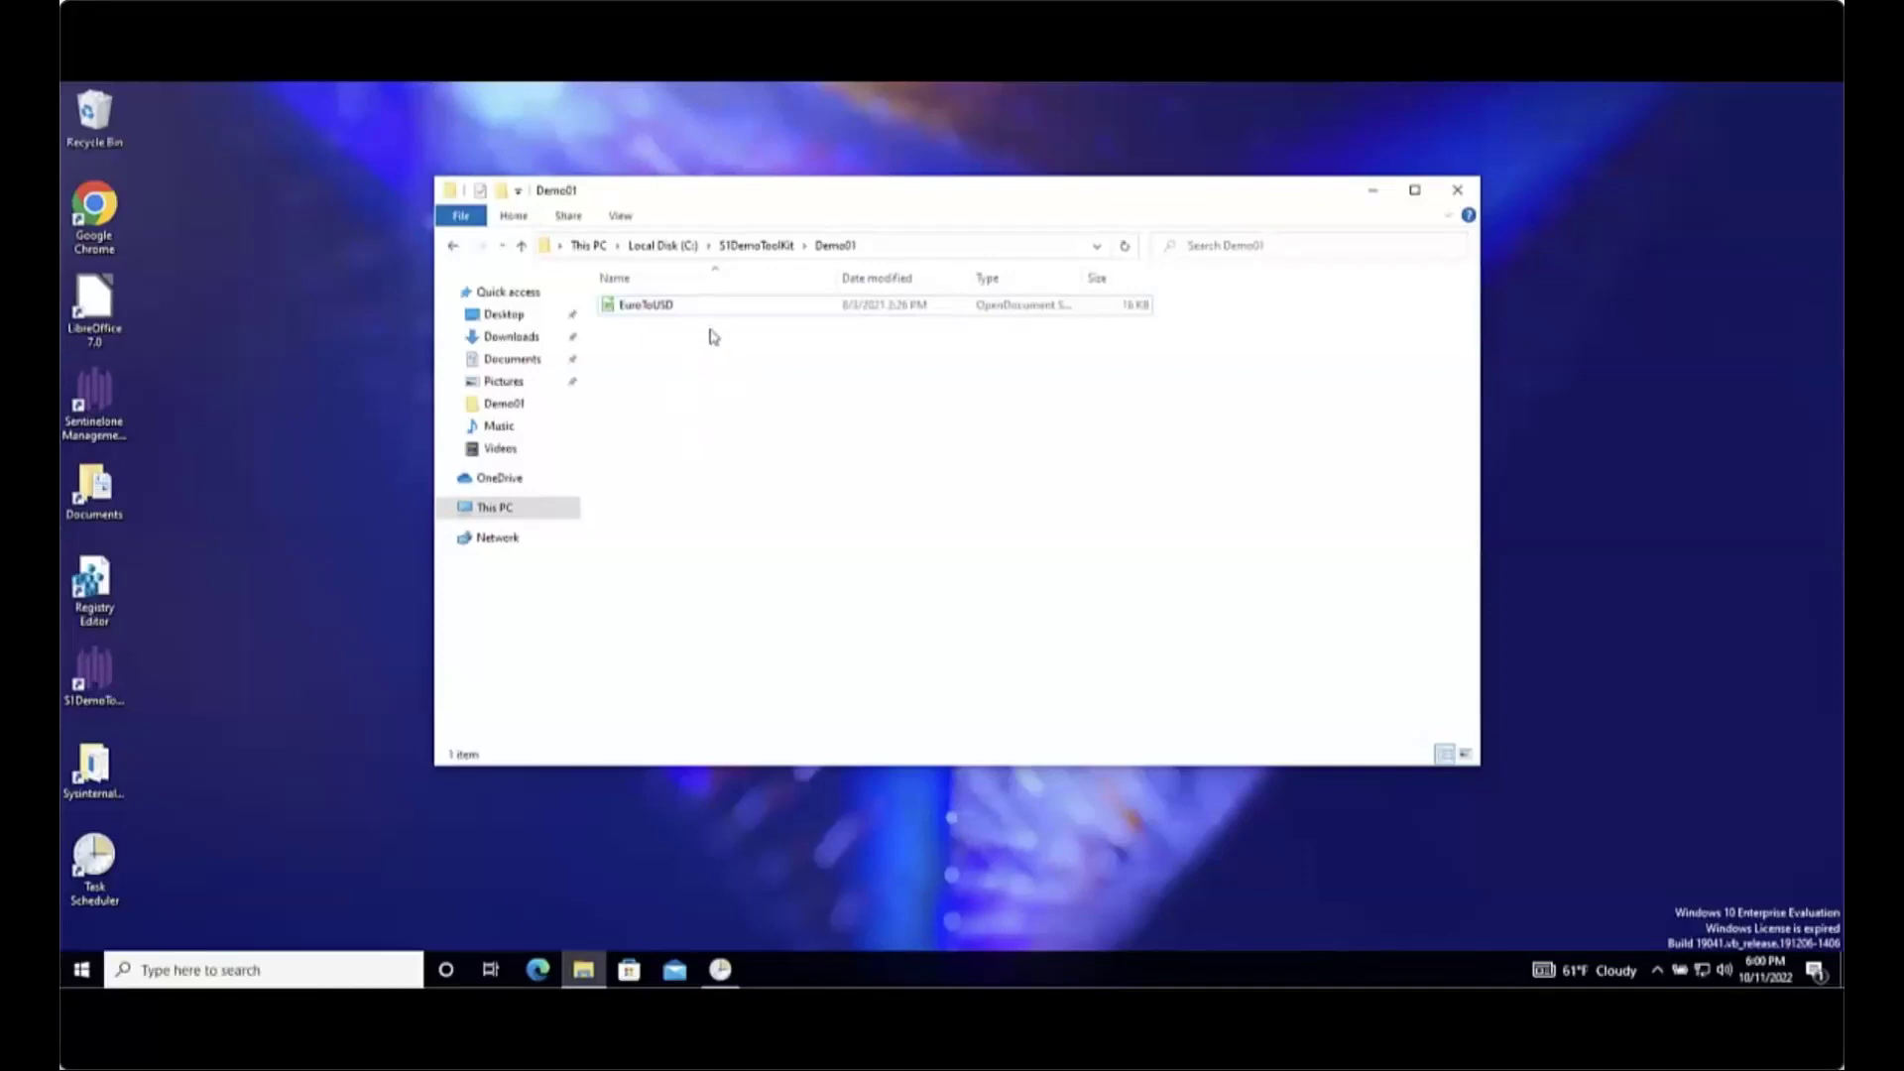
- Open the EuroToUSD spreadsheet from the Demo01 folder
{"action": "double_click", "coordinate": [680, 310]}
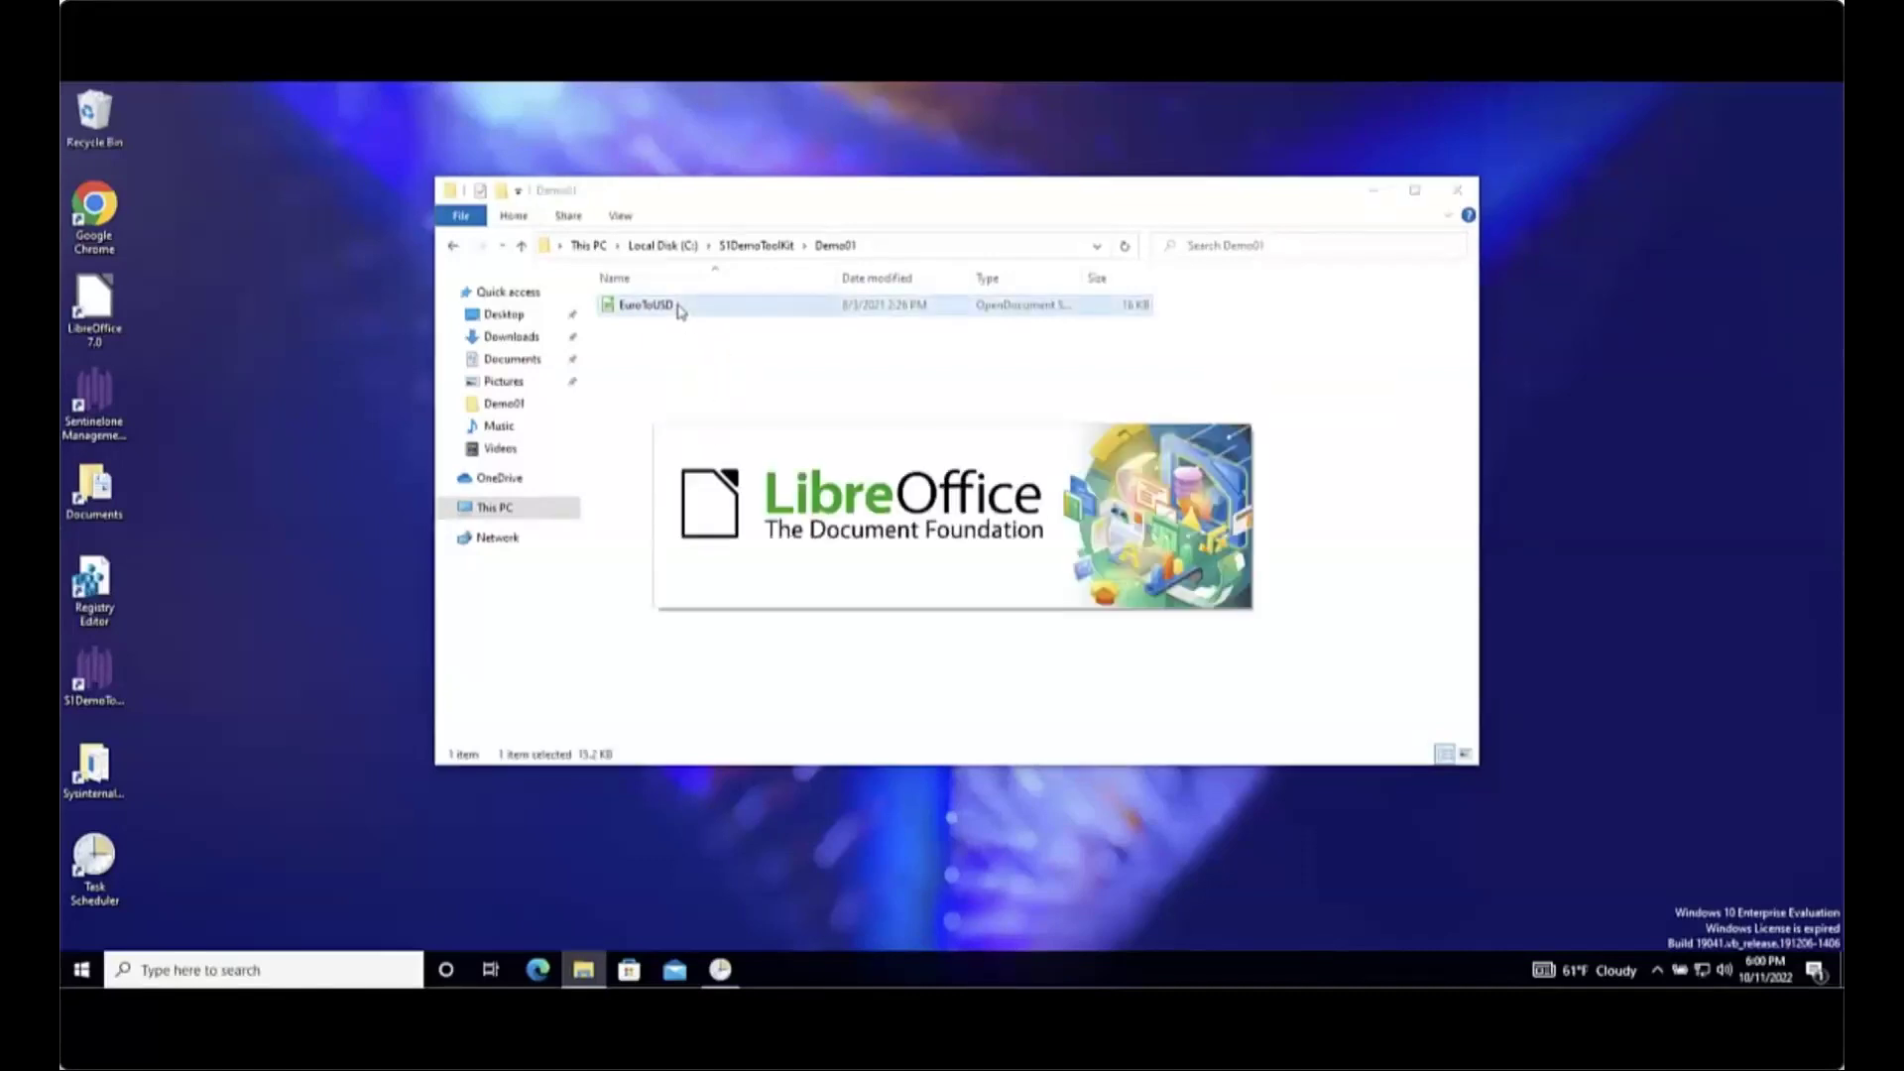
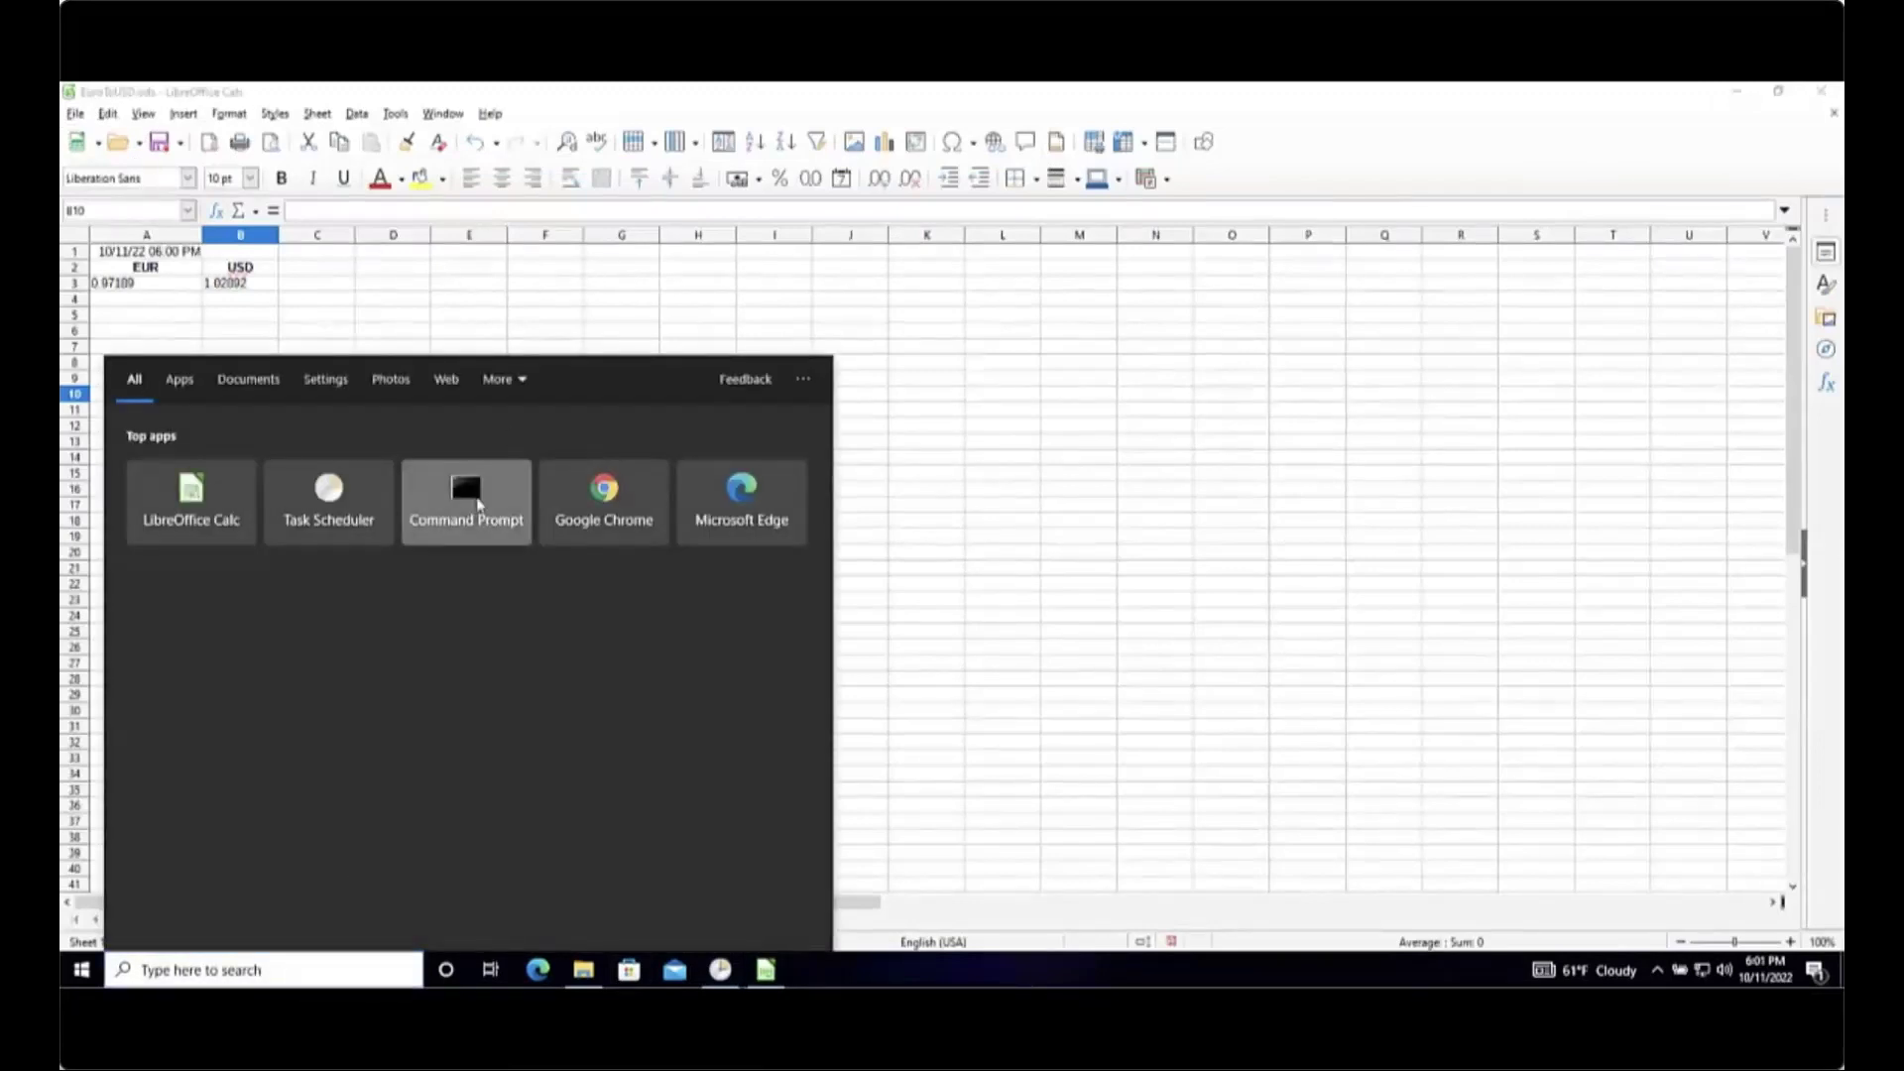
- Open Command Prompt and ping google.com to test the endpoint's network connection
{"action": "left_click", "coordinate": [523, 476]}
{"action": "left_click", "coordinate": [677, 457]}
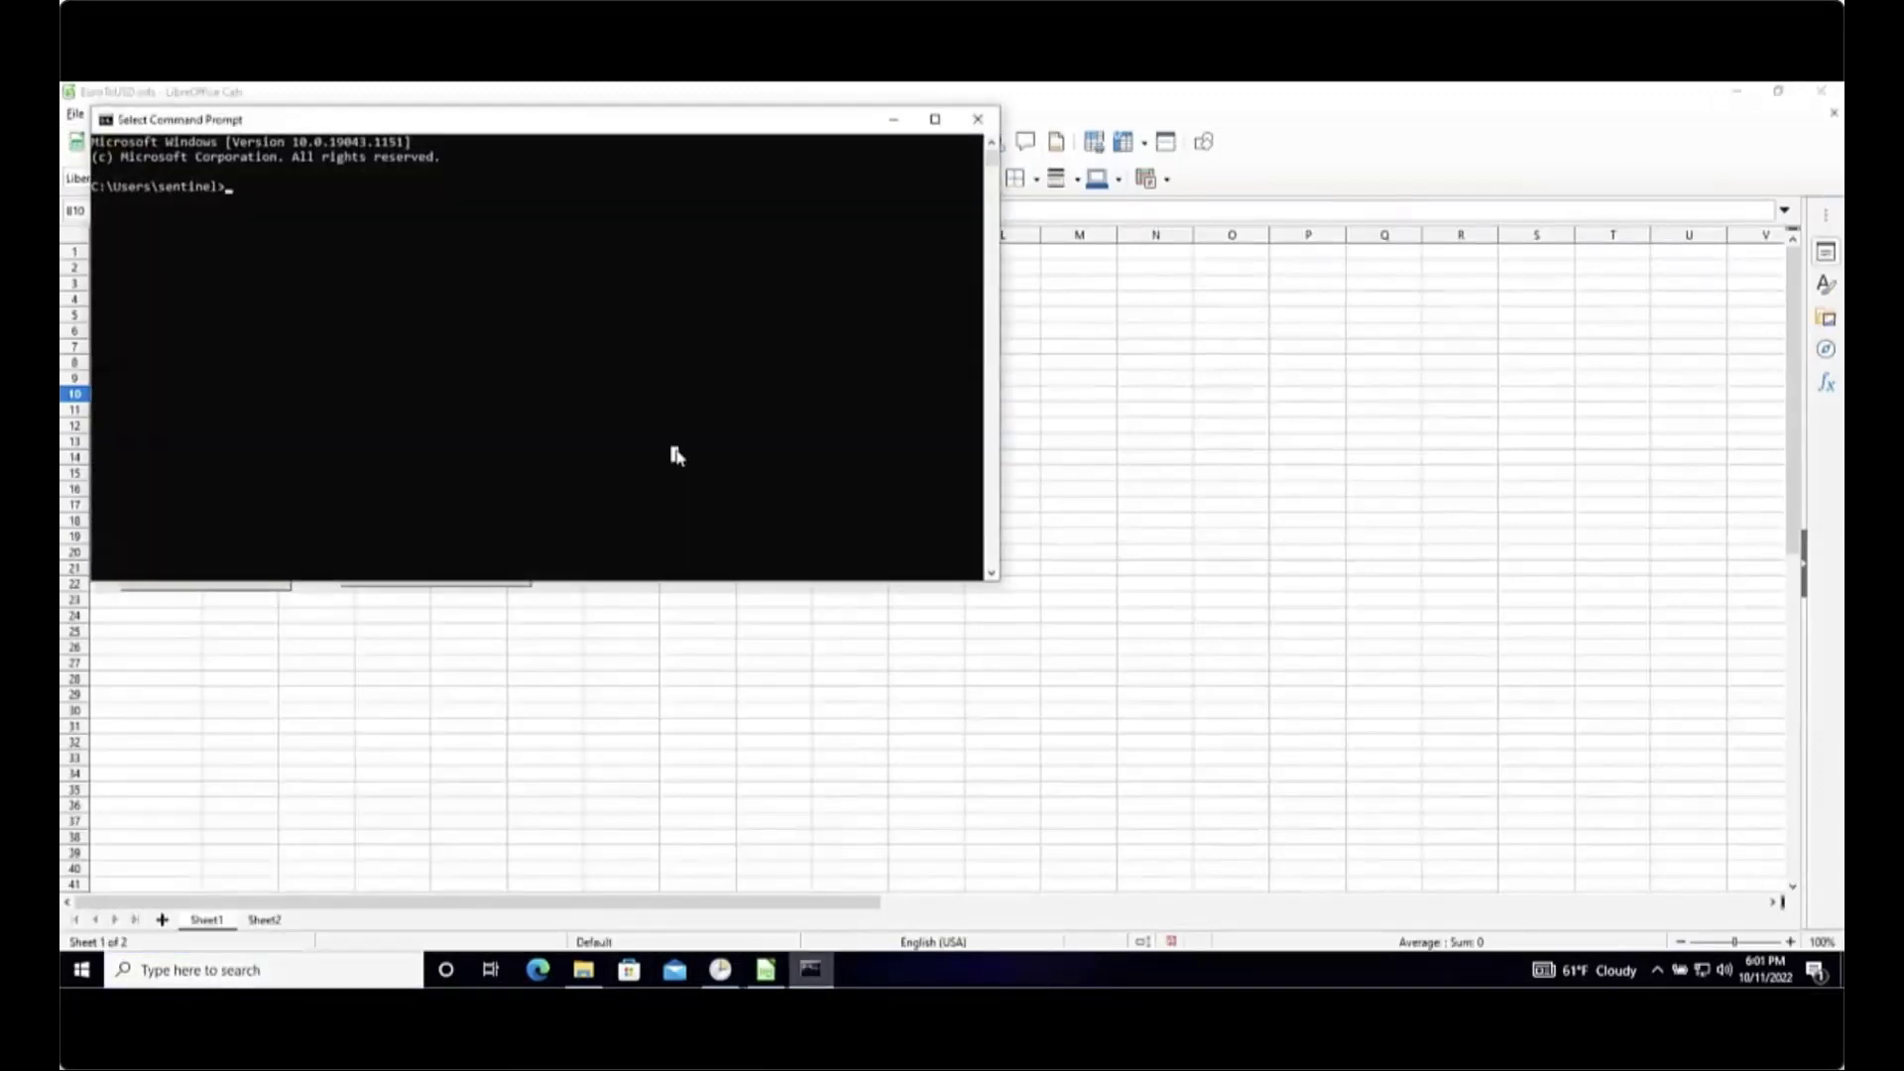
{"action": "type", "text": "ping google.com"}
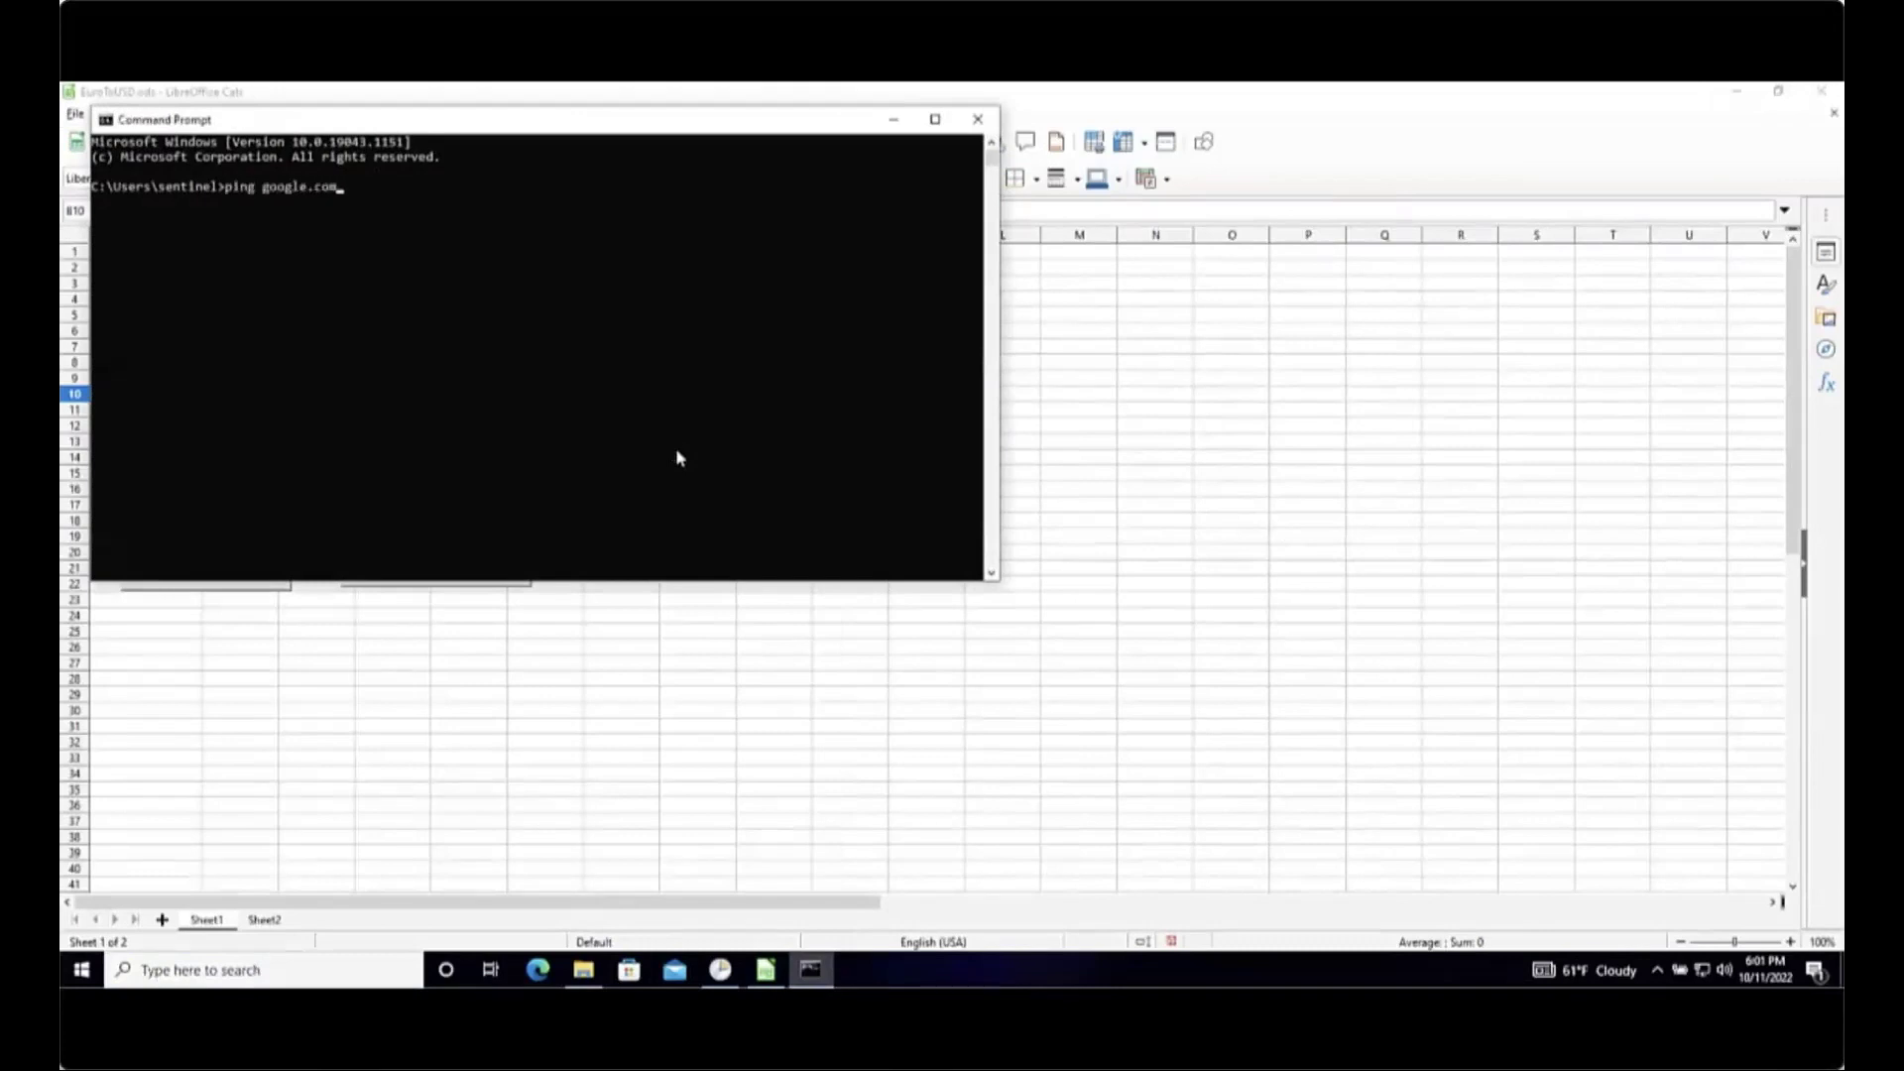
{"action": "key", "text": "Return"}
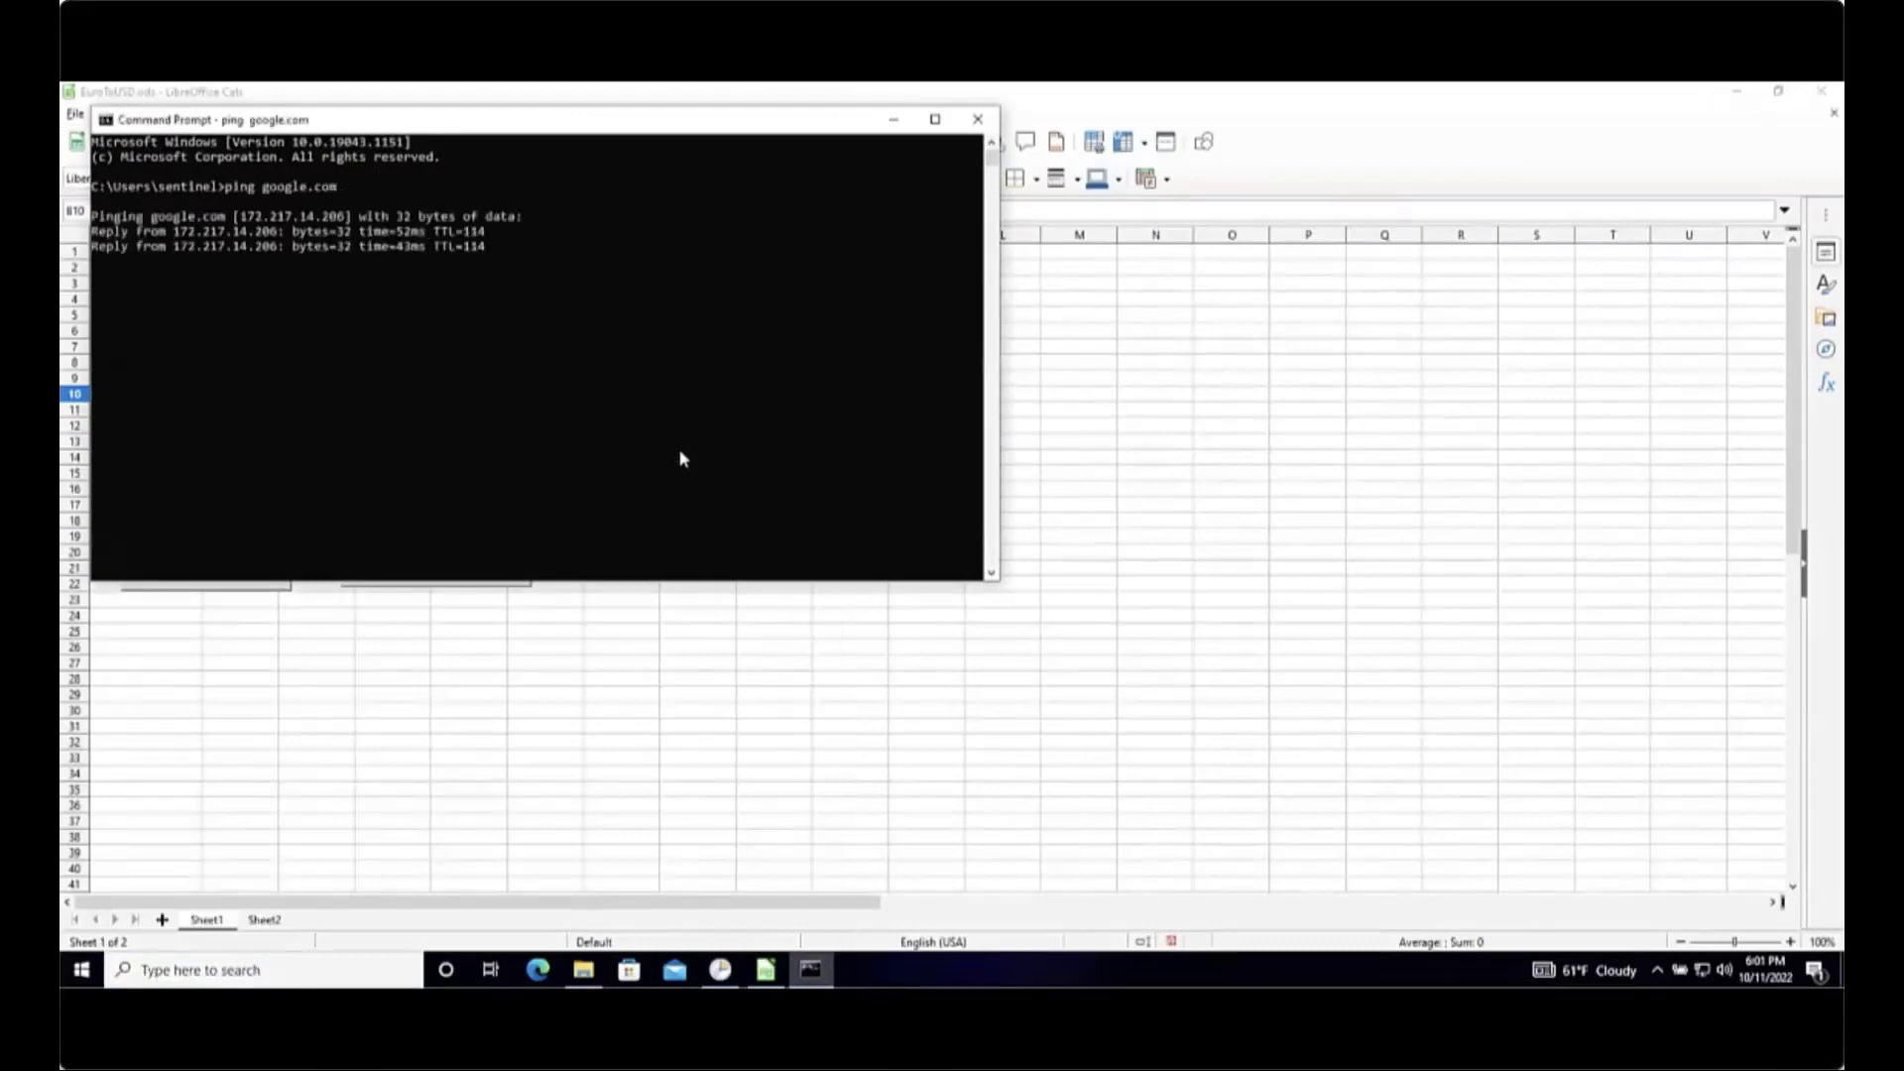
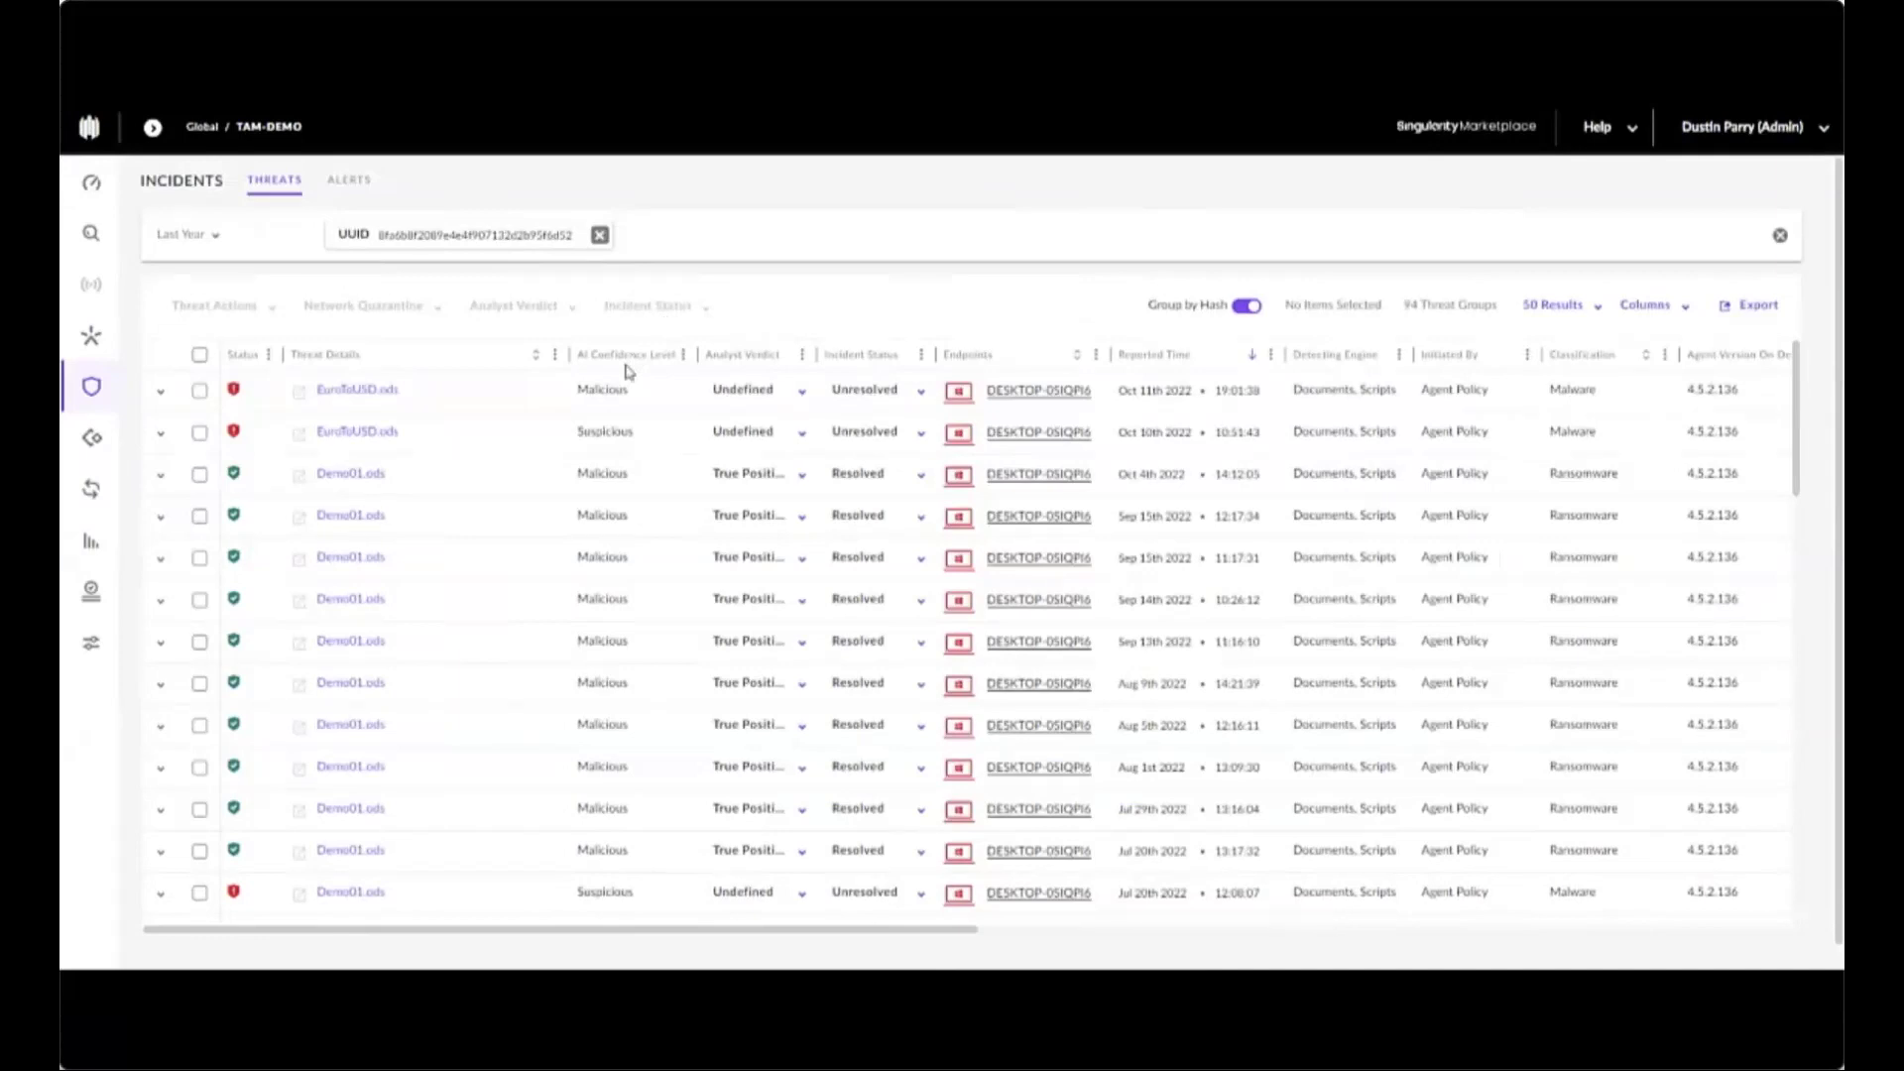
- In the SentinelOne console, open the Oct 11th 2022 EuroToUSD.ods threat and review its file, endpoint and indicator details
{"action": "scroll", "coordinate": [365, 399], "scroll_direction": "down", "scroll_amount": 1}
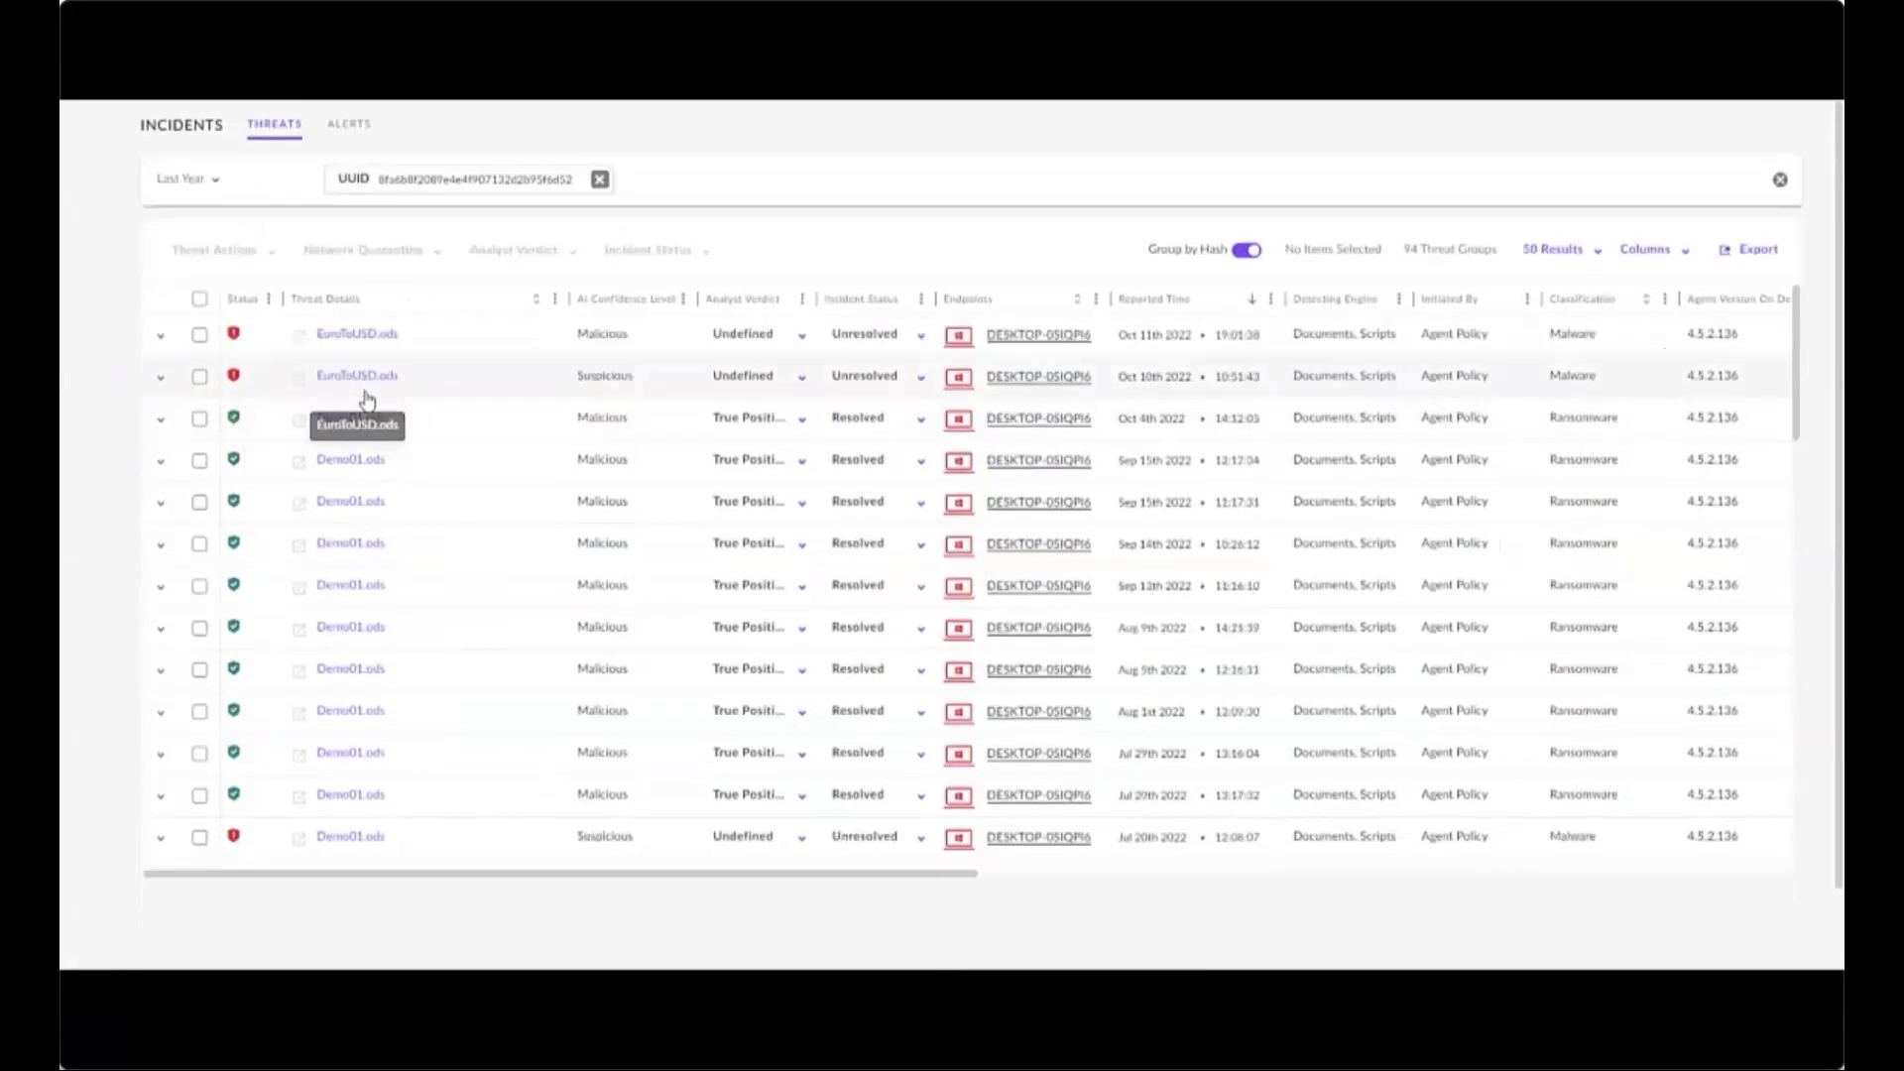
{"action": "left_click", "coordinate": [365, 397]}
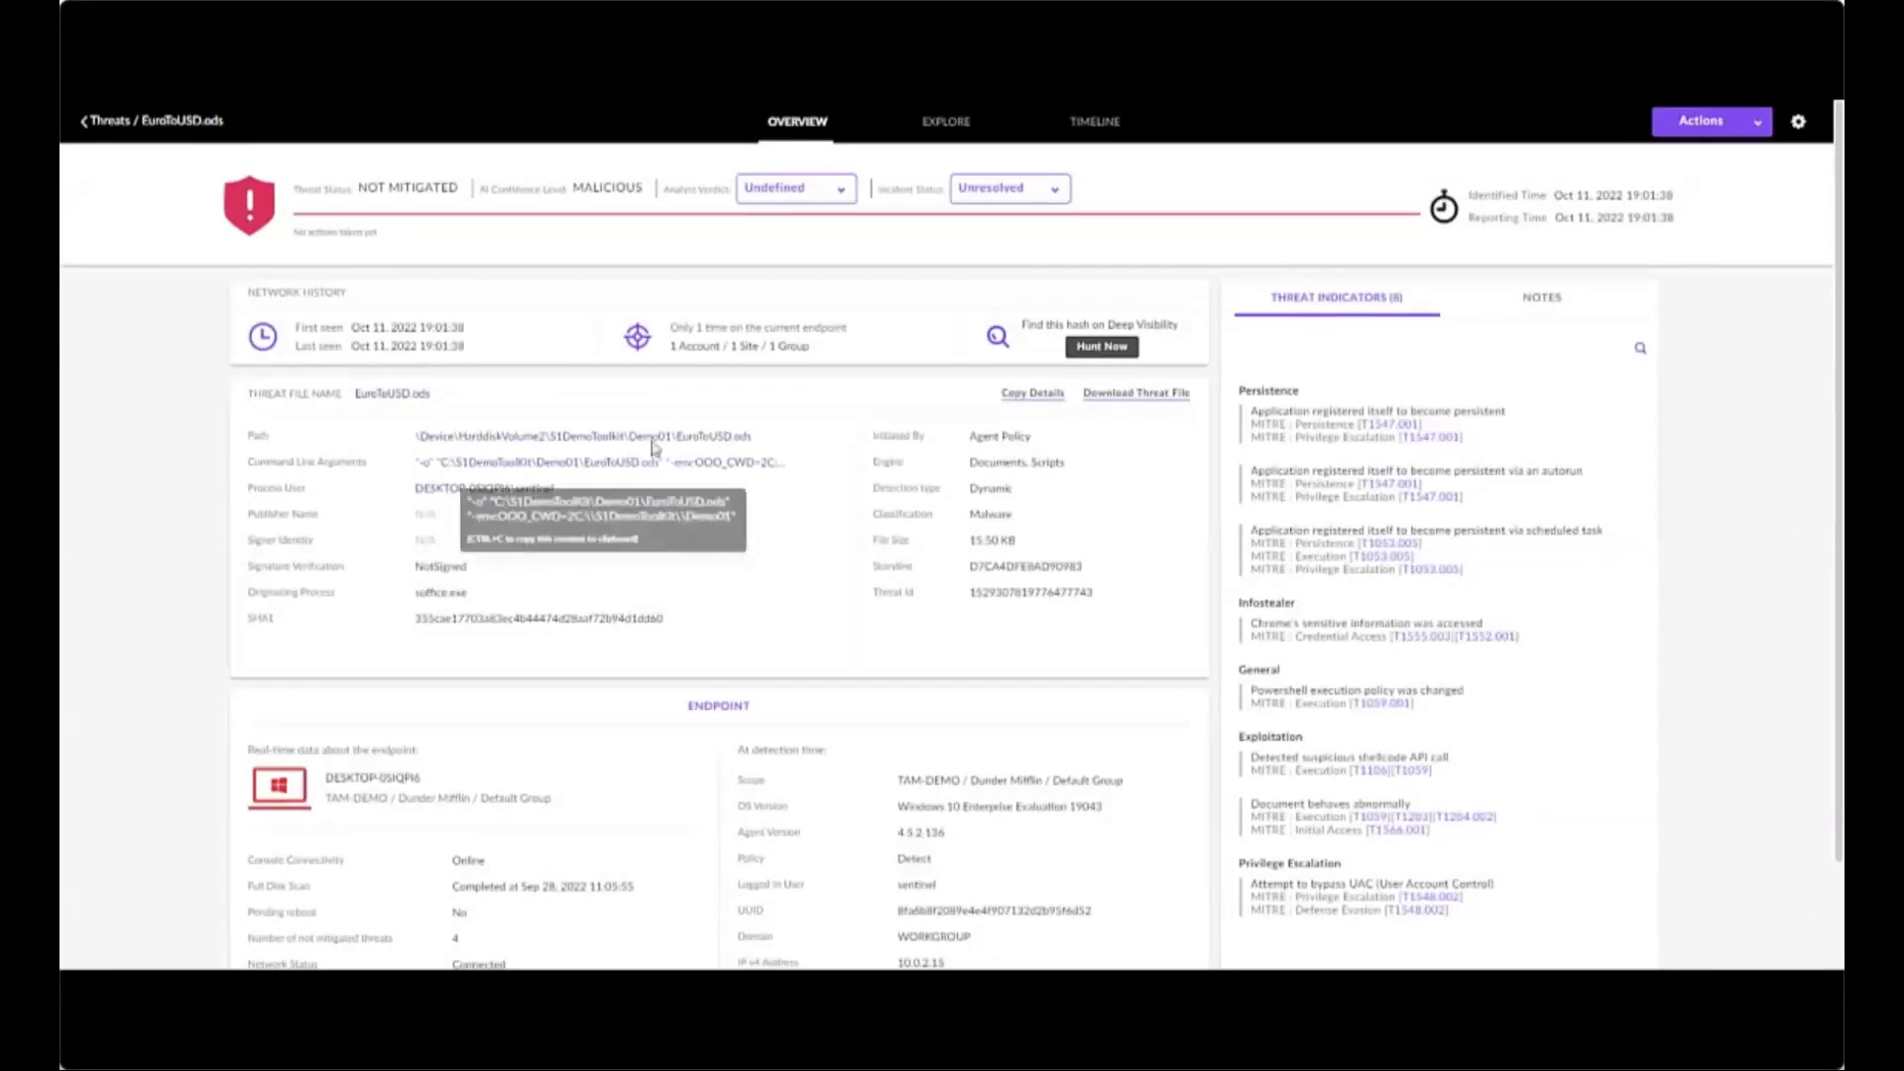
{"action": "scroll", "coordinate": [1150, 714], "scroll_direction": "down", "scroll_amount": 2}
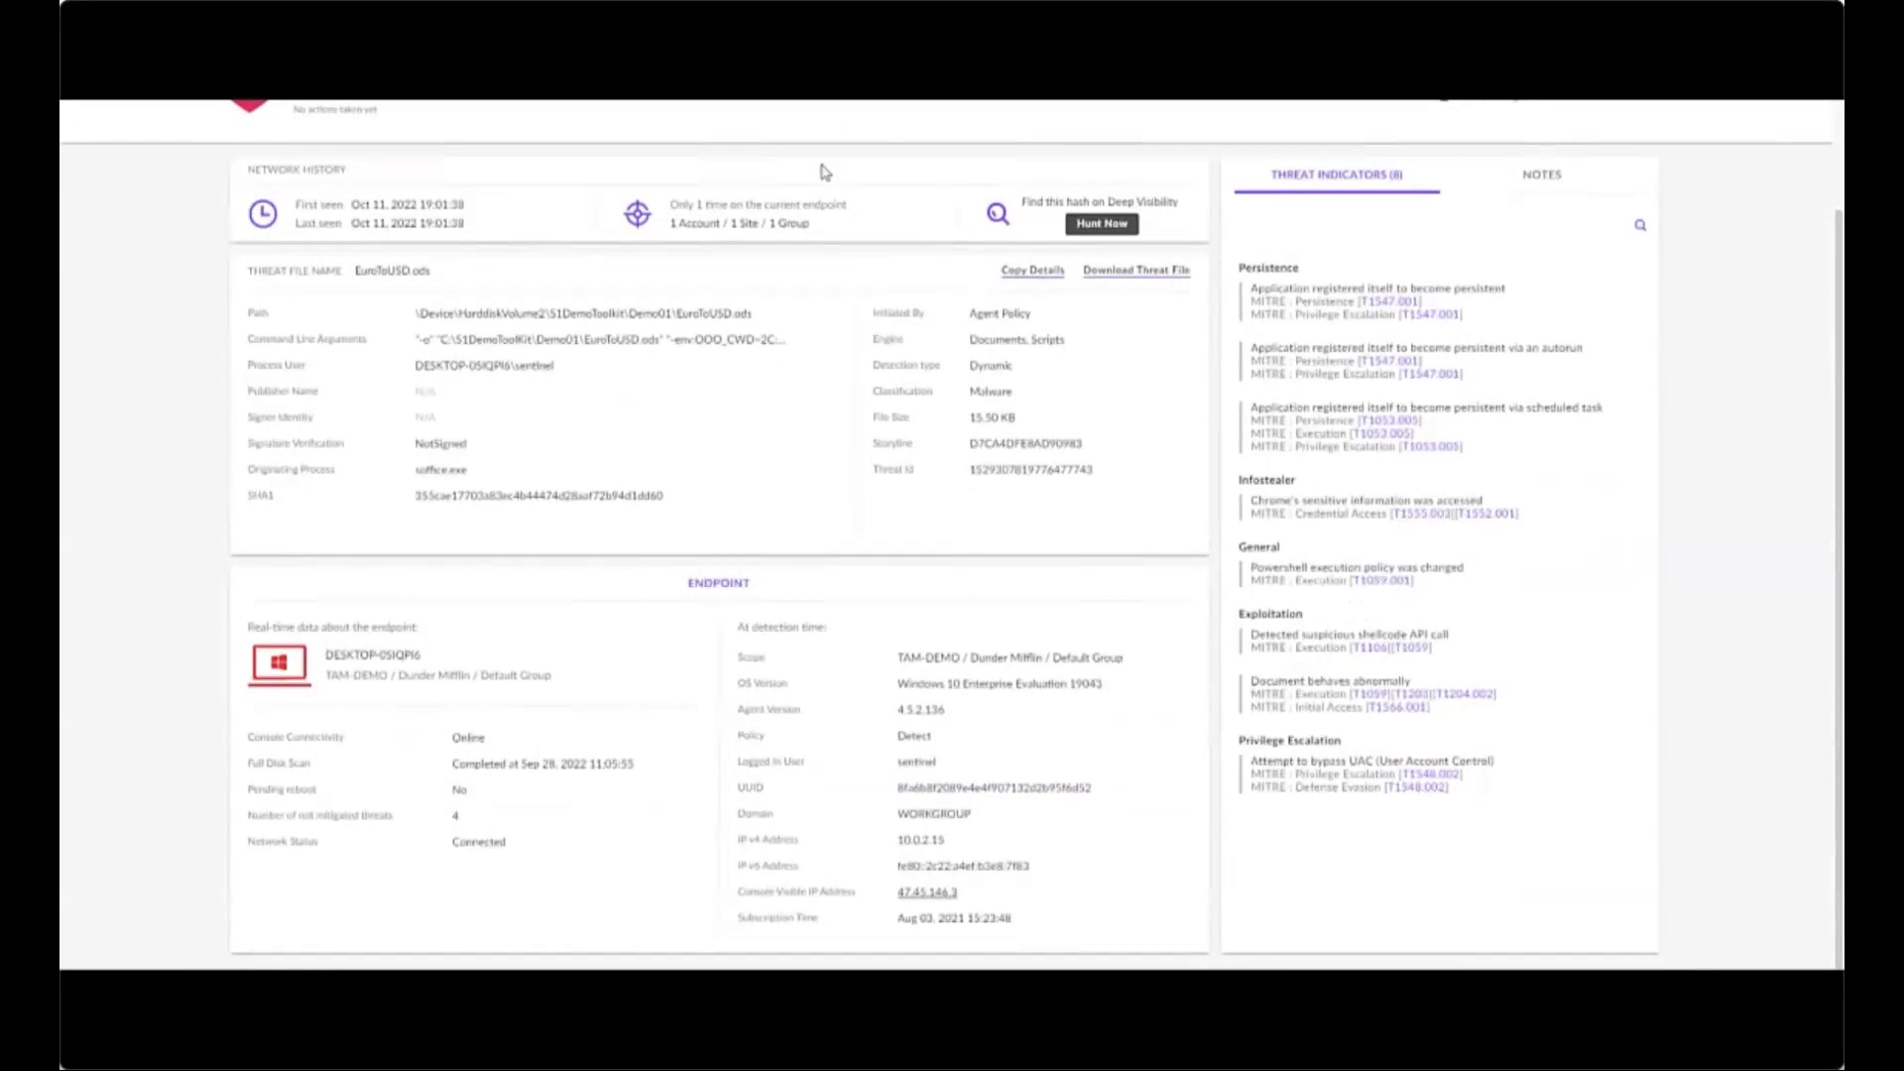
- Explore the threat's process tree, expanding the child processes of cmd.exe (dtk.bat) and loading the remaining ones
{"action": "scroll", "coordinate": [823, 171], "scroll_direction": "up", "scroll_amount": 2}
{"action": "left_click", "coordinate": [941, 127]}
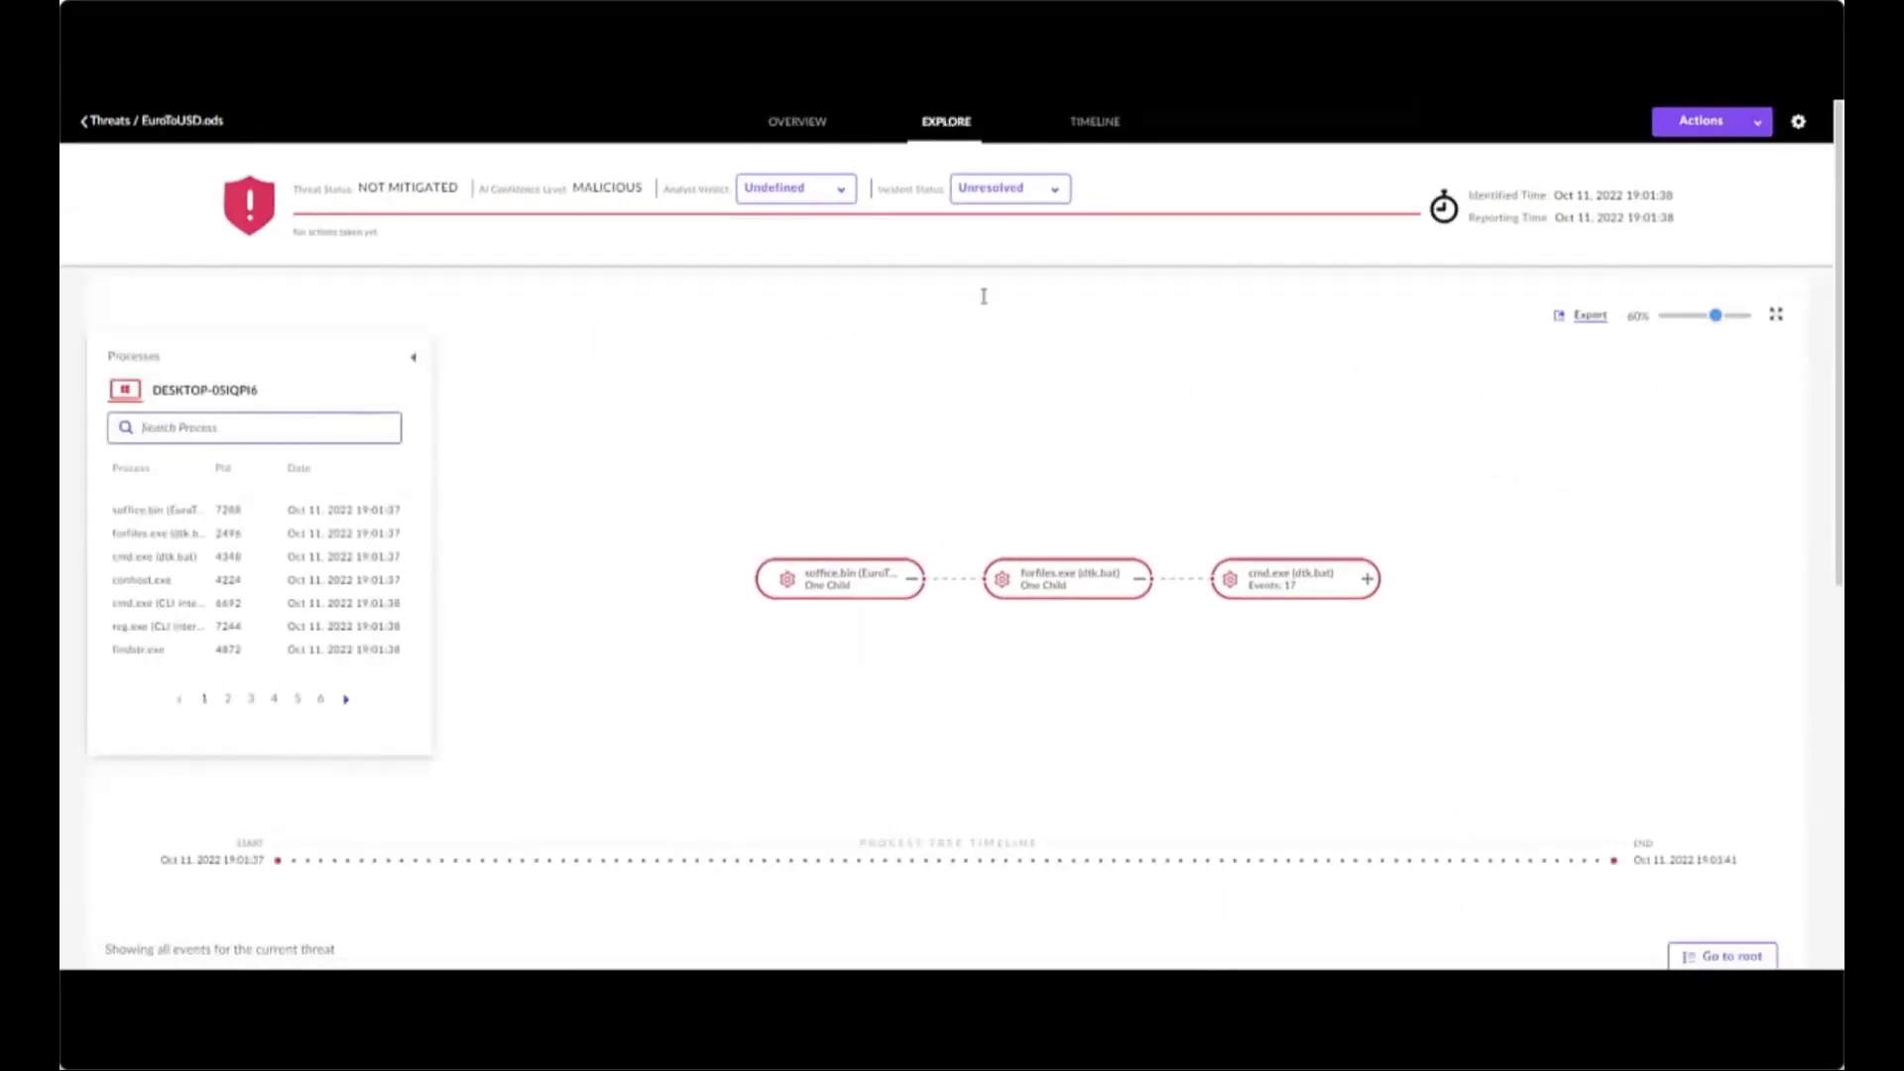
{"action": "left_click", "coordinate": [1369, 581]}
{"action": "left_click_drag", "start_coordinate": [1317, 496], "coordinate": [1201, 510]}
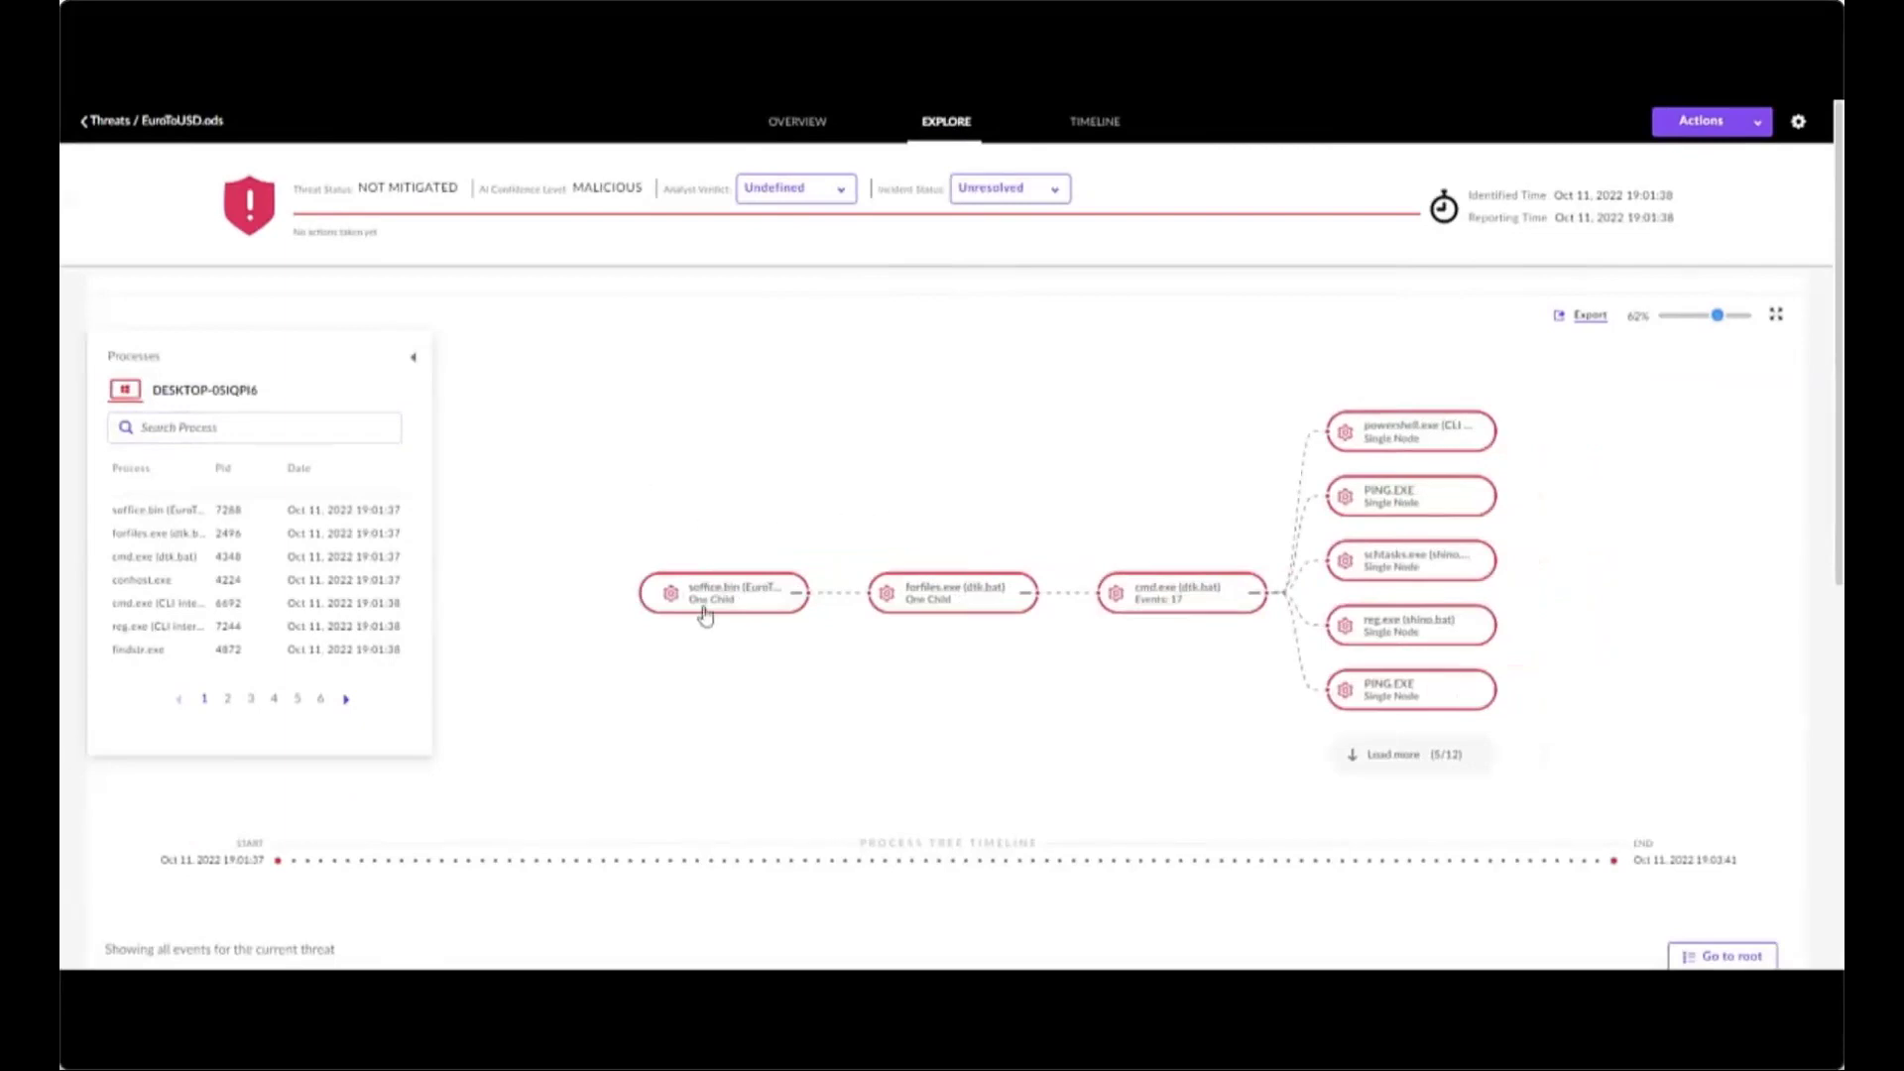
{"action": "mouse_move", "coordinate": [706, 607]}
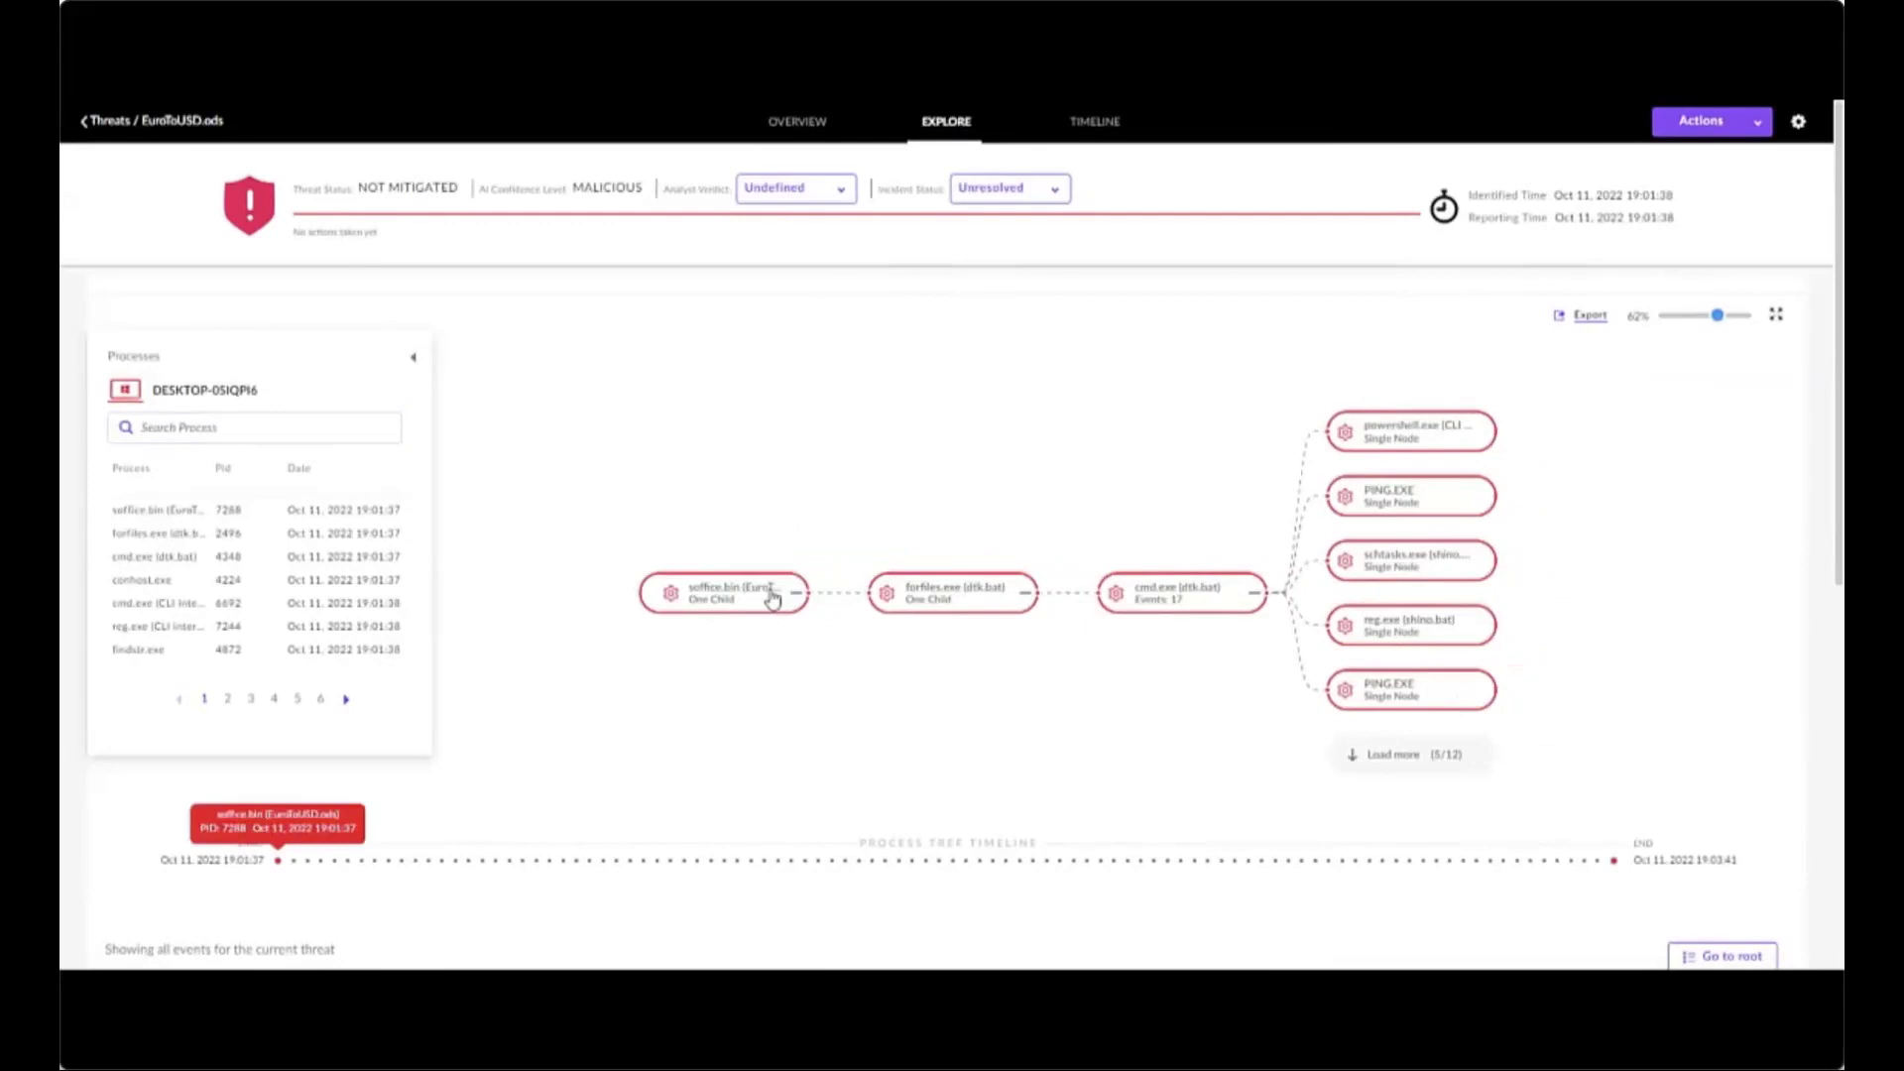
{"action": "mouse_move", "coordinate": [985, 601]}
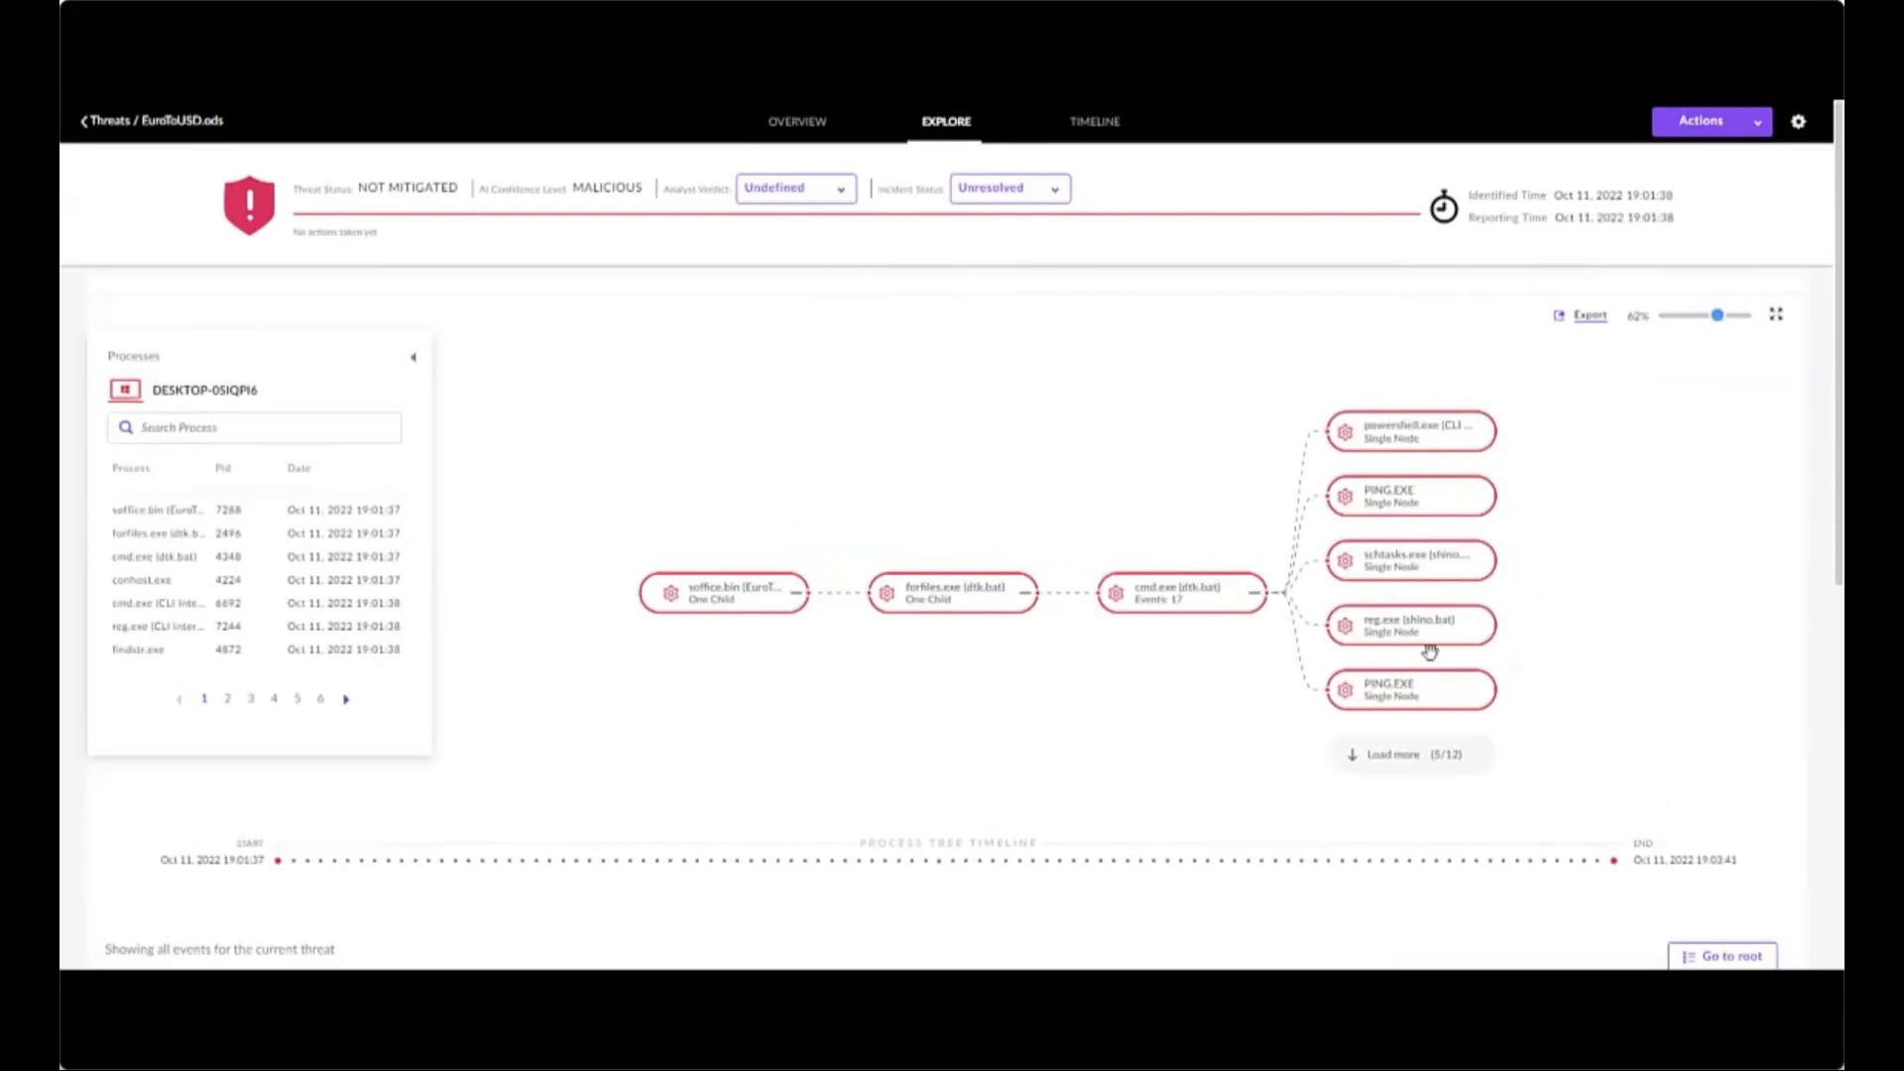
{"action": "left_click", "coordinate": [1380, 756]}
{"action": "left_click_drag", "start_coordinate": [1543, 680], "coordinate": [1438, 732]}
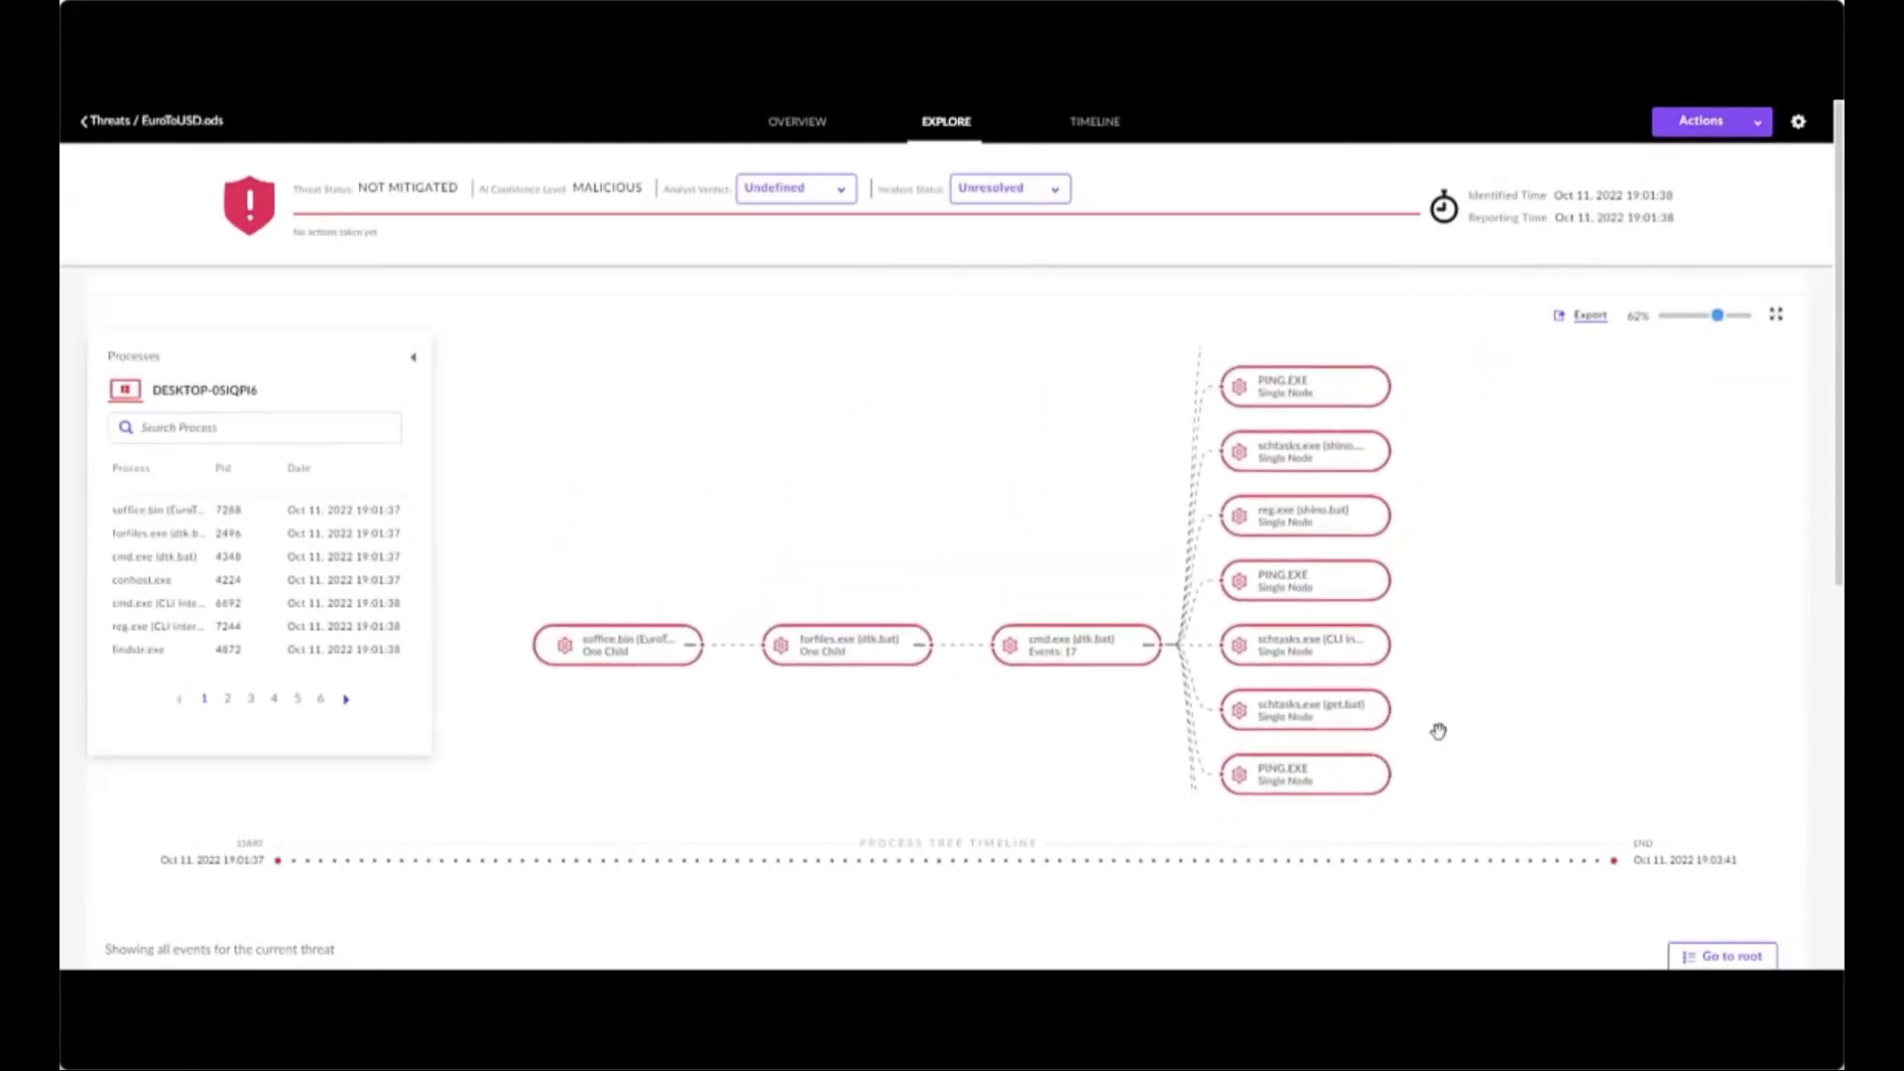
- Filter the threat's events to network actions and highlight the destination IPs of the two PowerShell connections
{"action": "scroll", "coordinate": [640, 751], "scroll_direction": "down", "scroll_amount": 1}
{"action": "scroll", "coordinate": [640, 750], "scroll_direction": "down", "scroll_amount": 5}
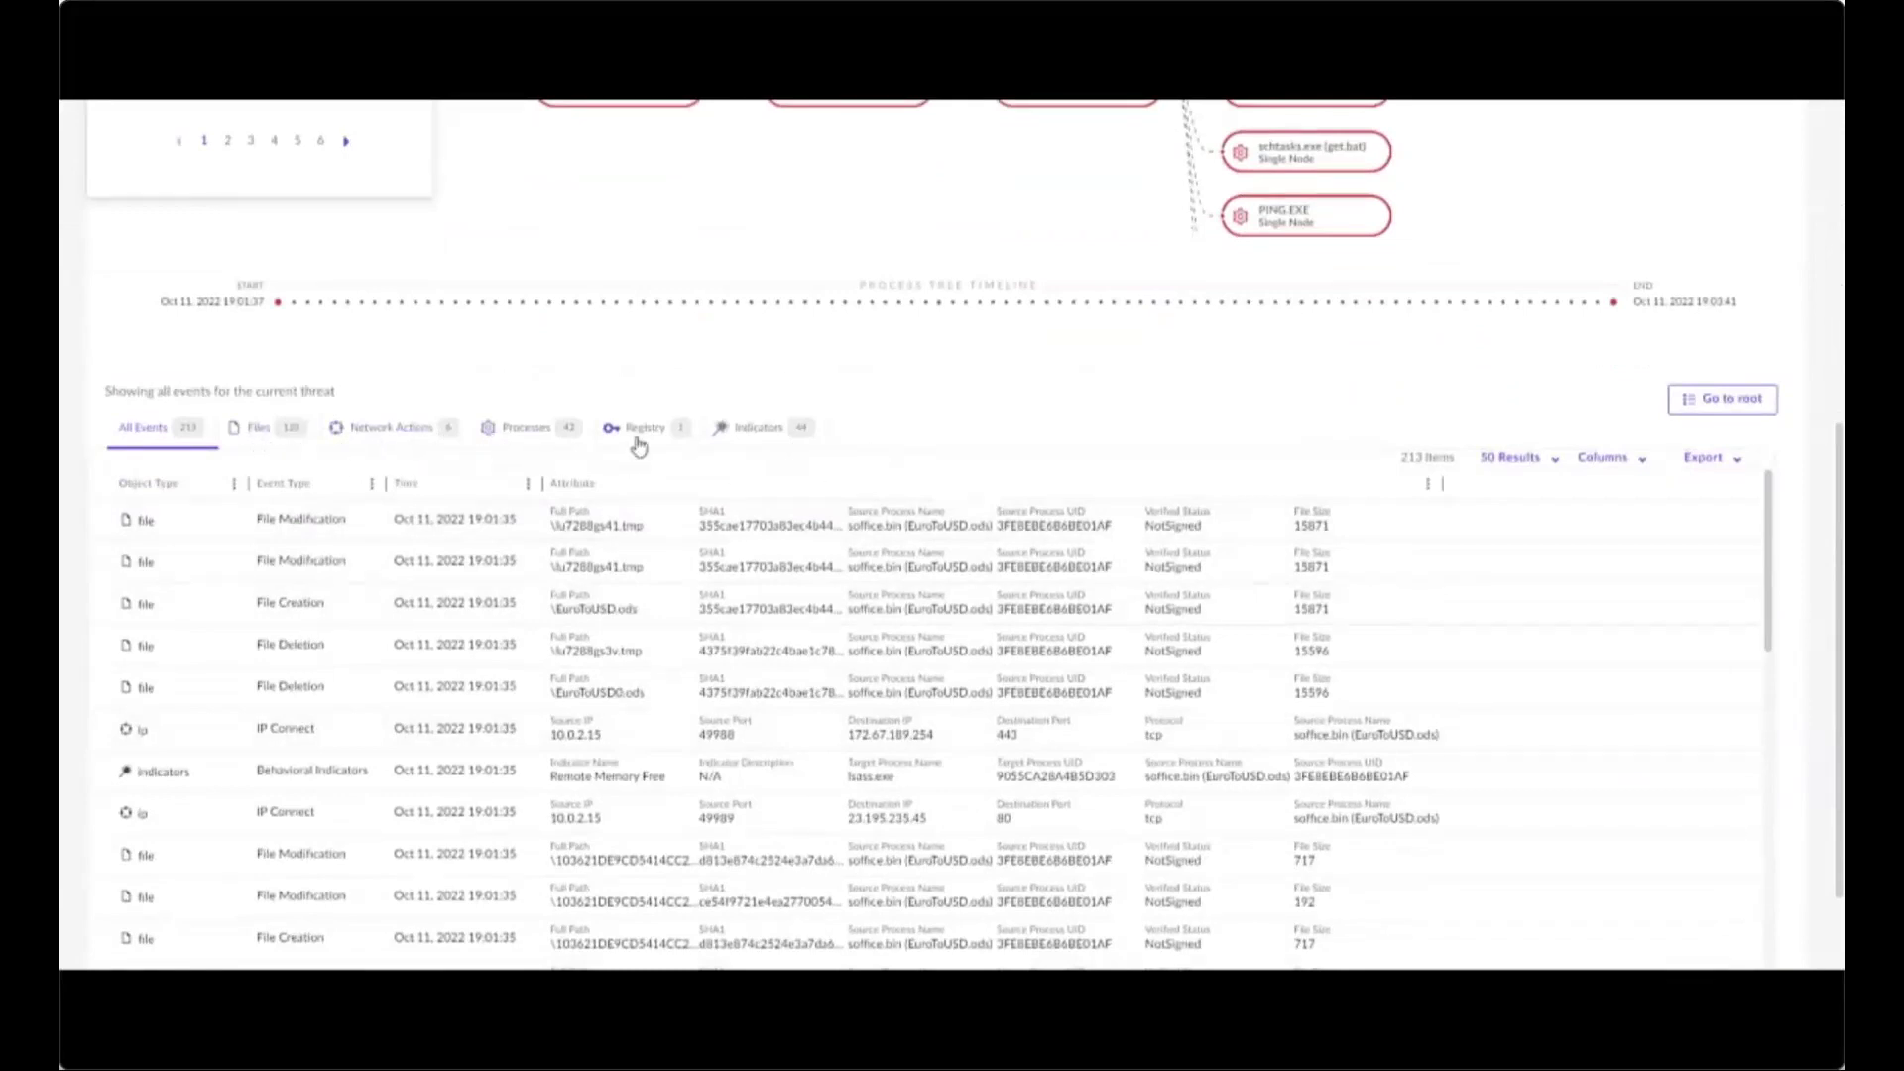
{"action": "left_click", "coordinate": [409, 440]}
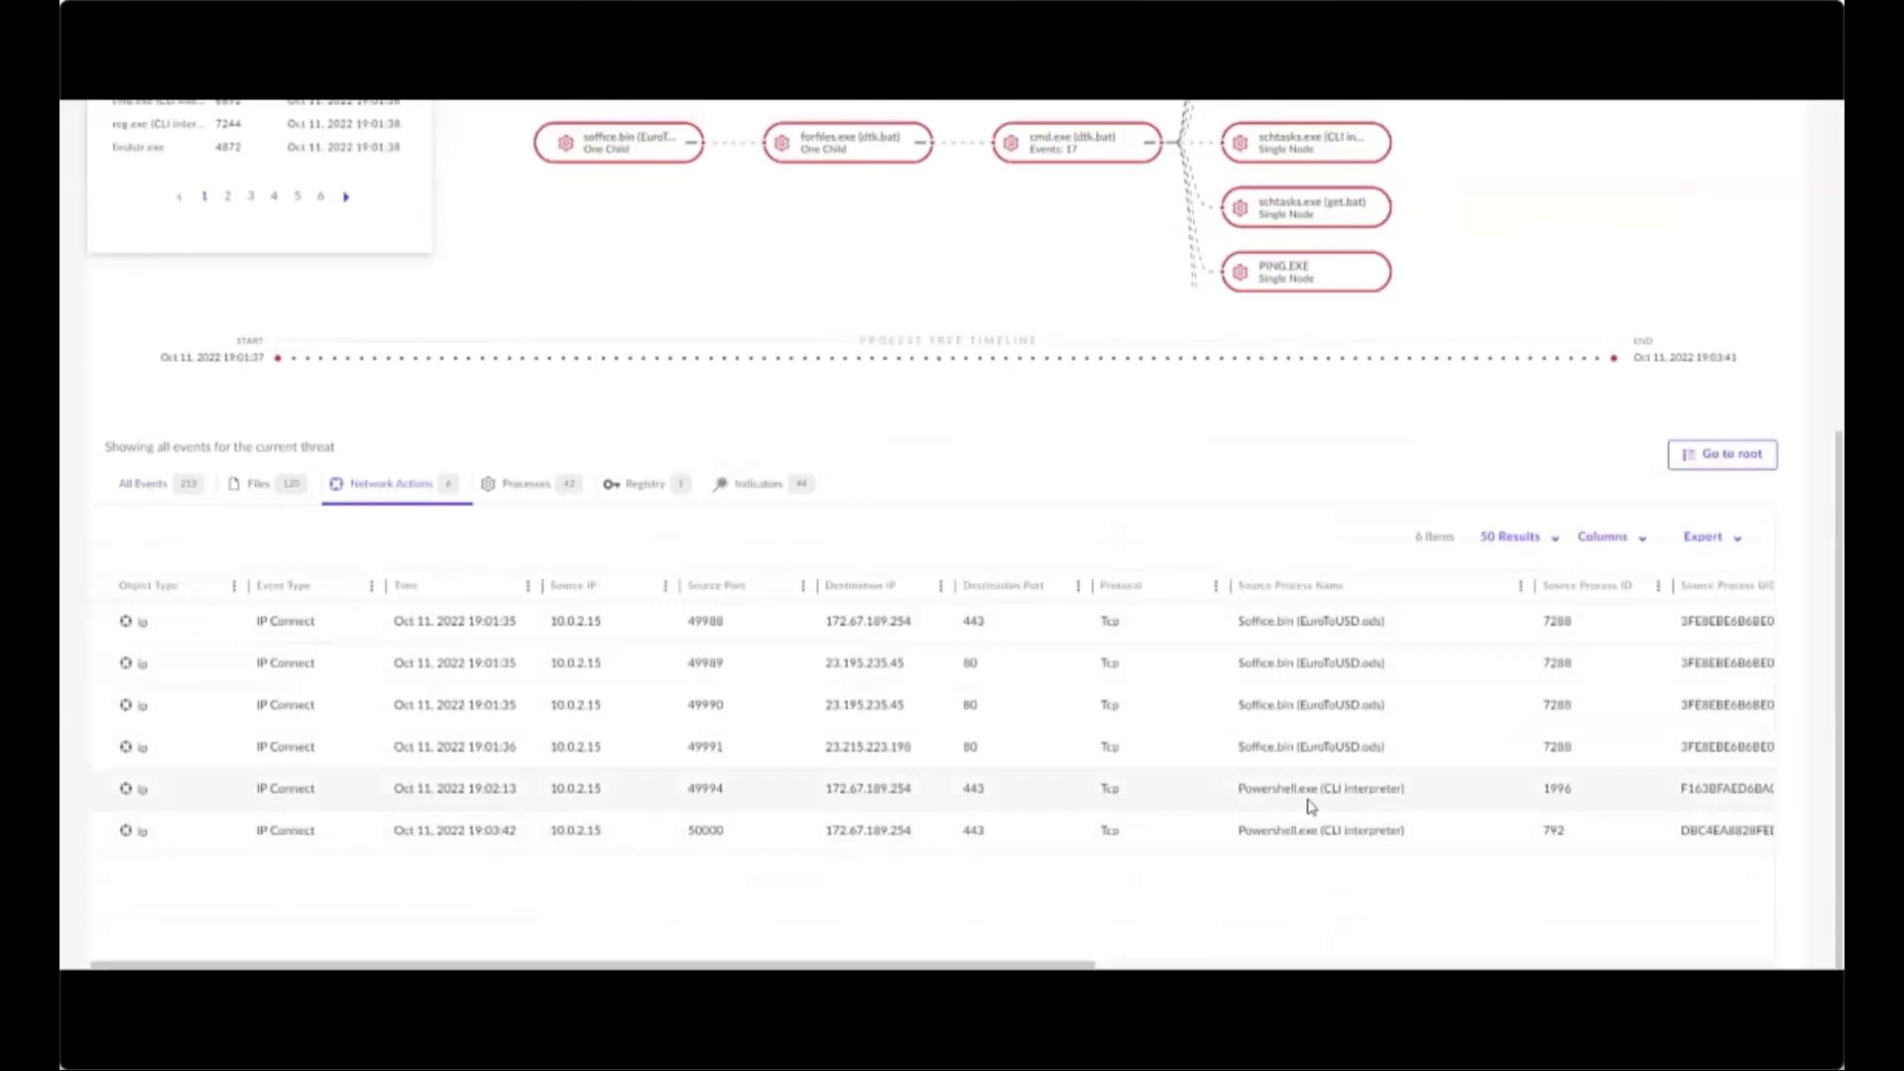
{"action": "left_click_drag", "start_coordinate": [822, 789], "coordinate": [920, 791]}
{"action": "left_click_drag", "start_coordinate": [825, 833], "coordinate": [920, 836]}
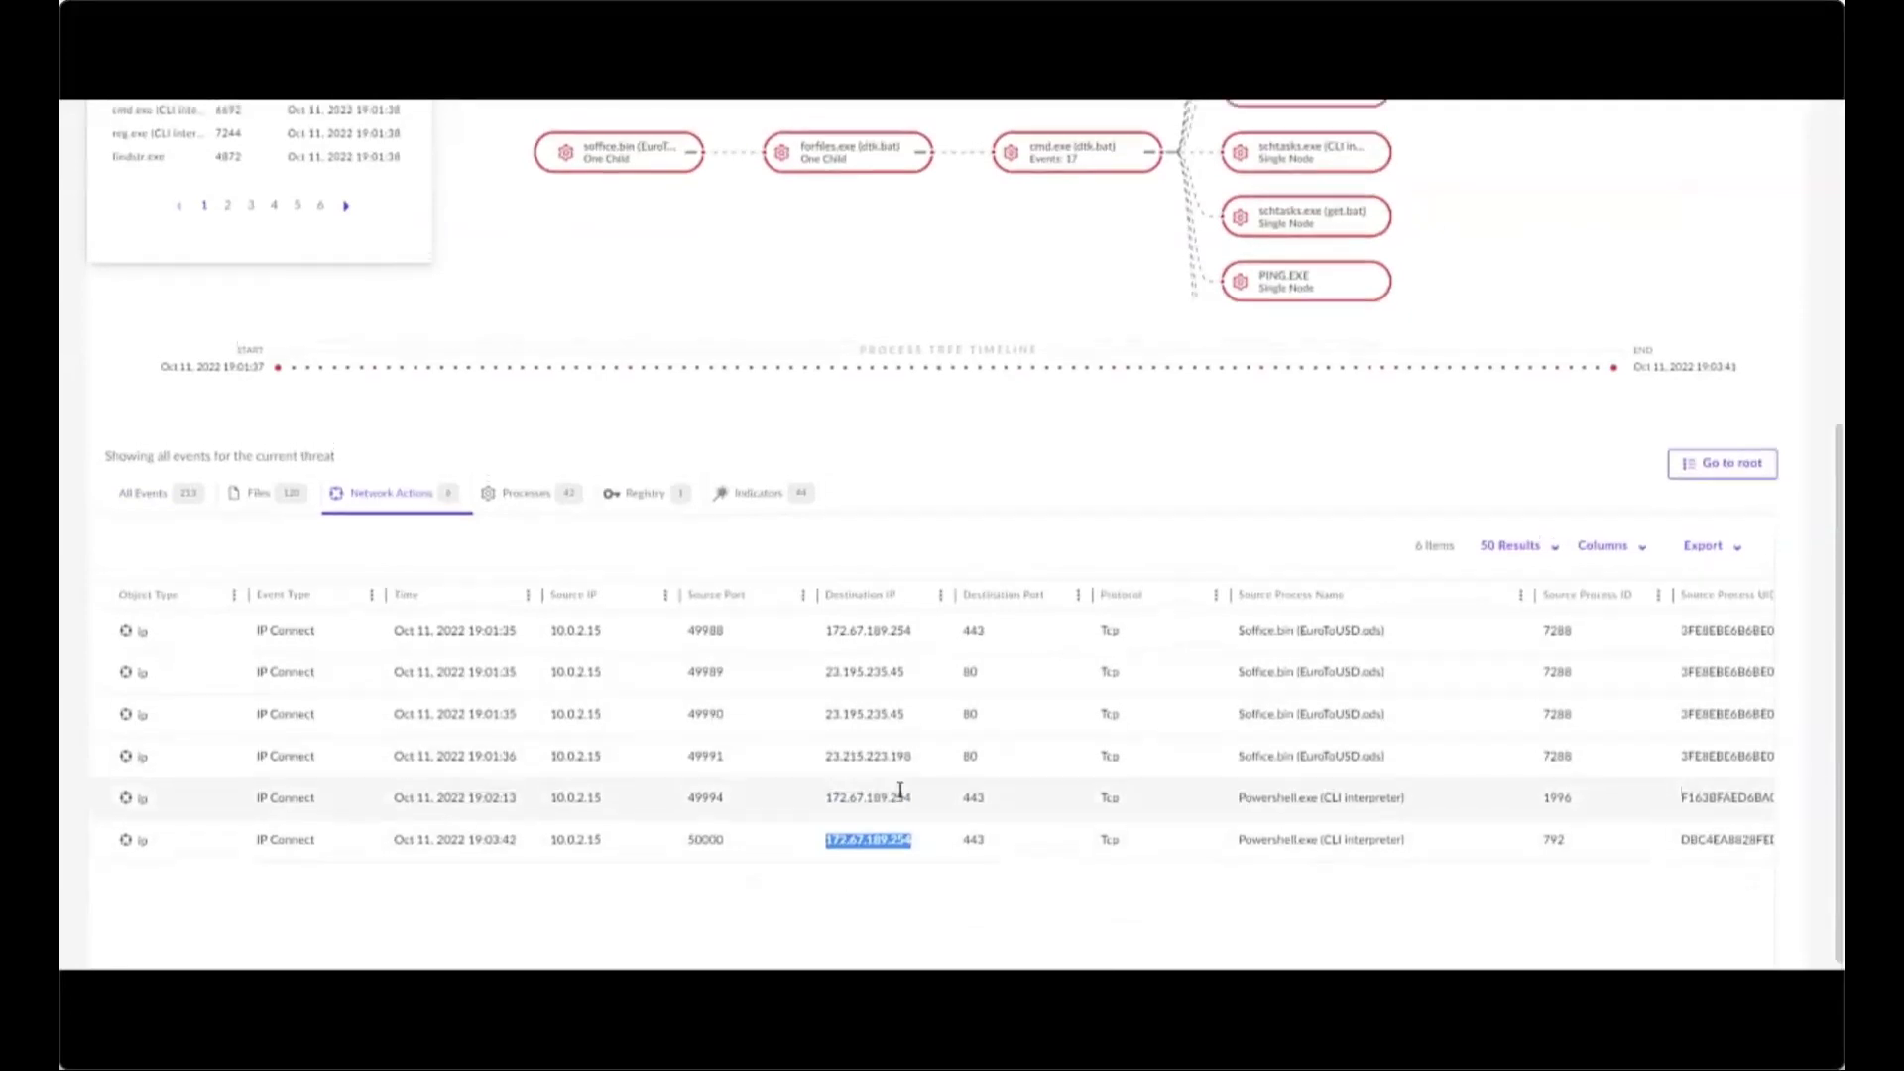
- Disconnect the infected endpoint from the network through the threat's actions
{"action": "scroll", "coordinate": [868, 794], "scroll_direction": "up", "scroll_amount": 5}
{"action": "left_click", "coordinate": [1729, 131]}
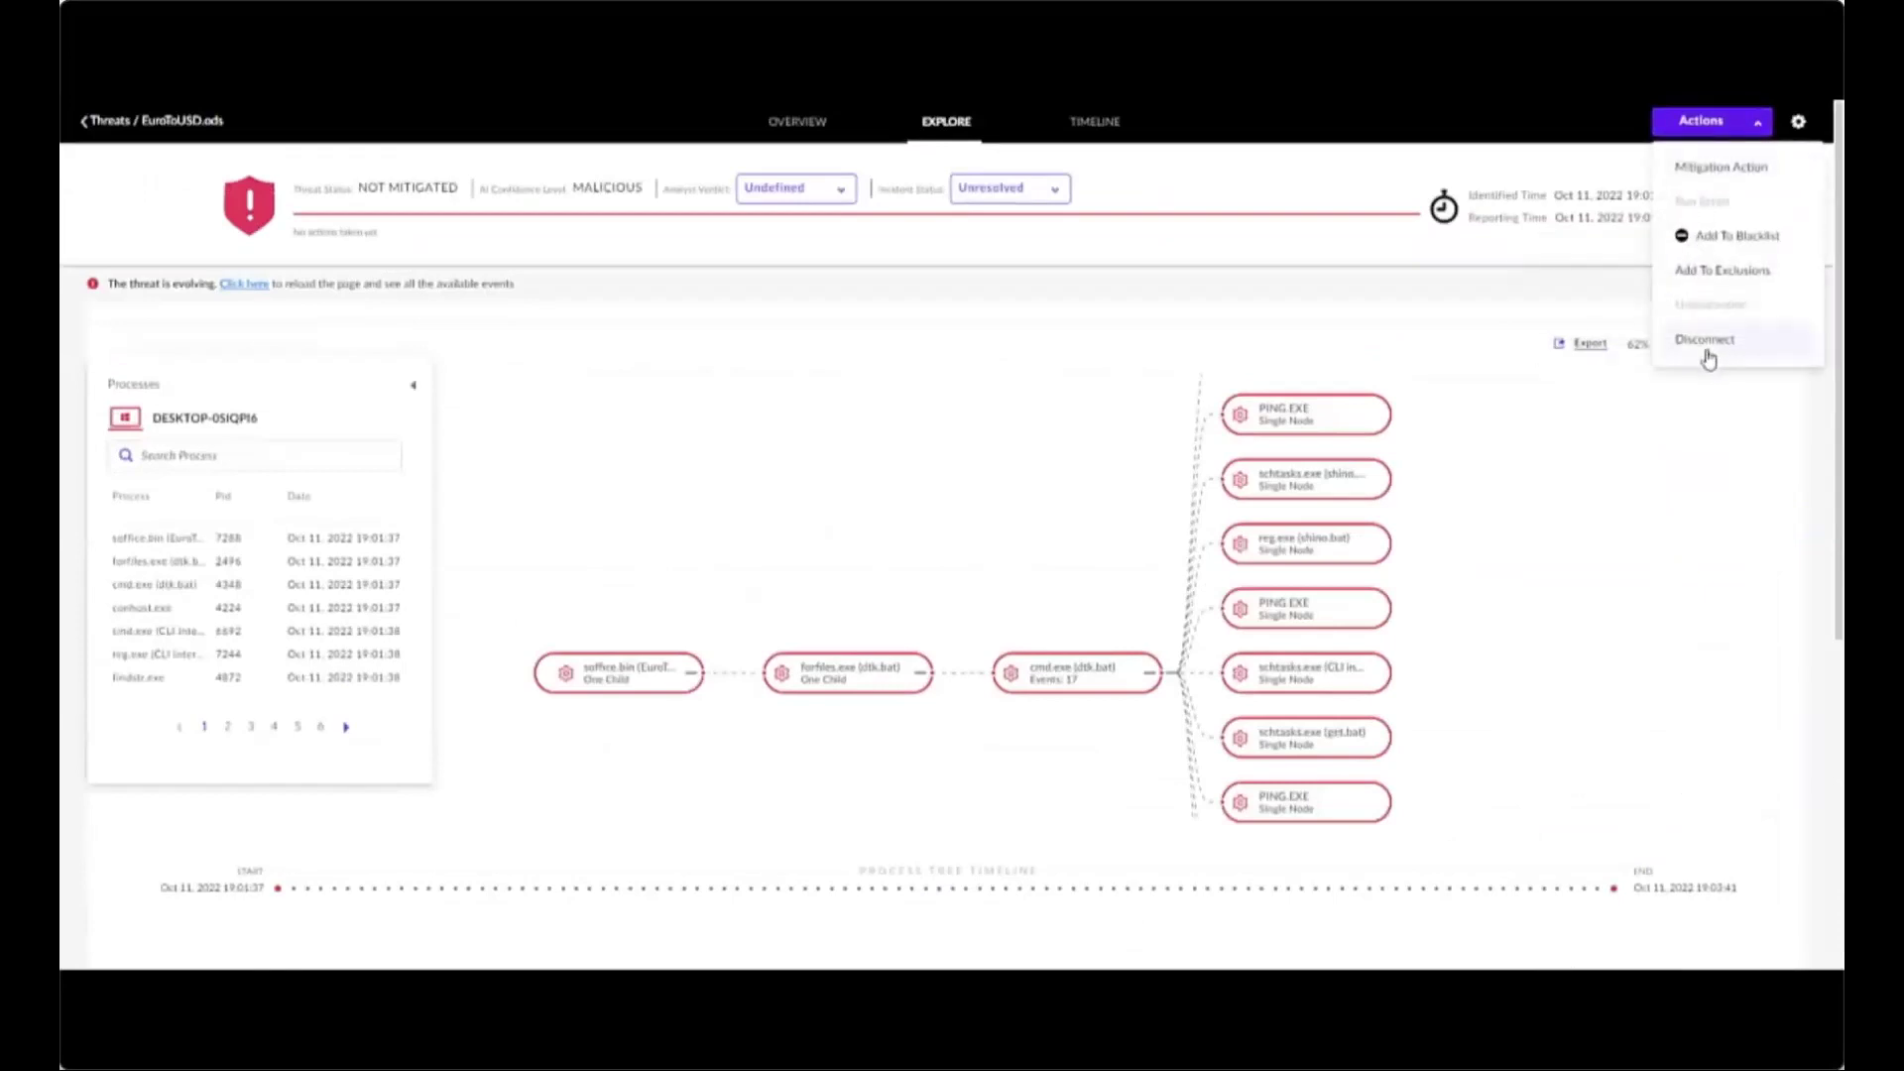
{"action": "left_click", "coordinate": [1705, 351]}
{"action": "left_click", "coordinate": [927, 573]}
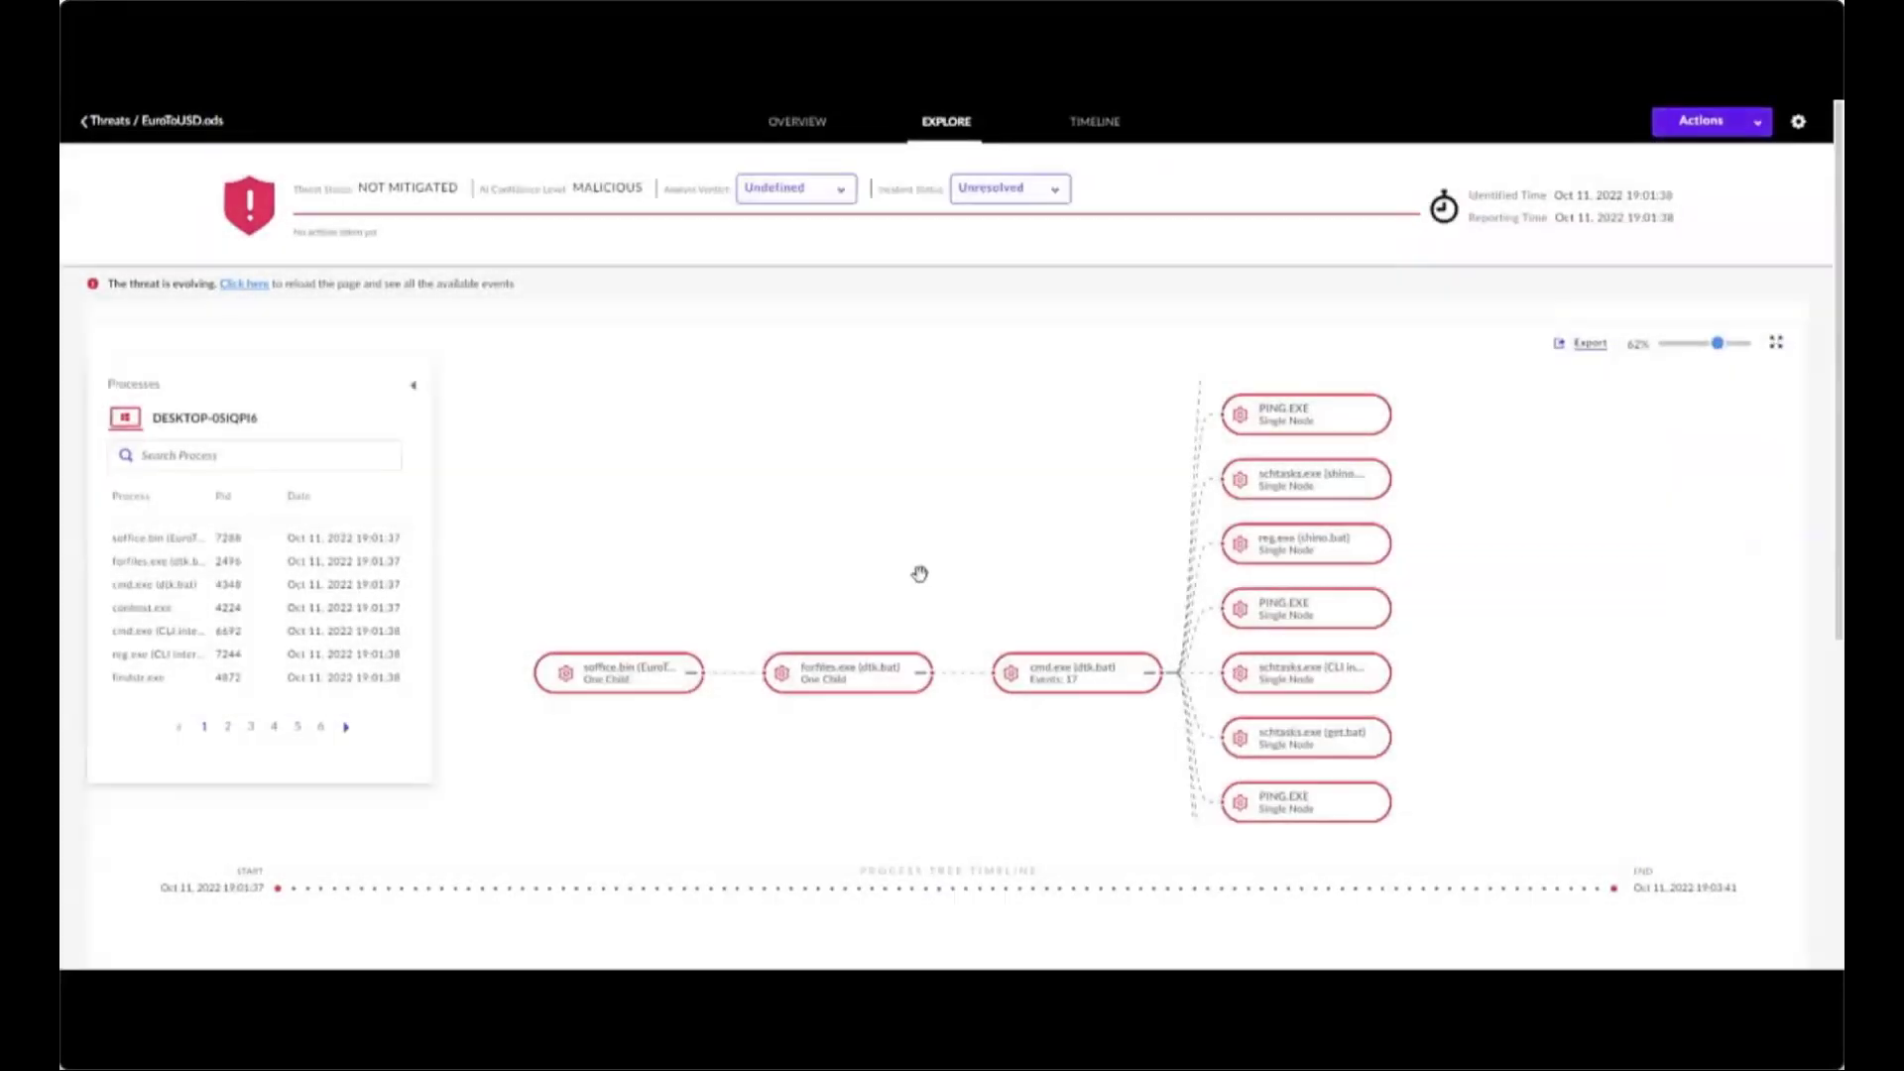
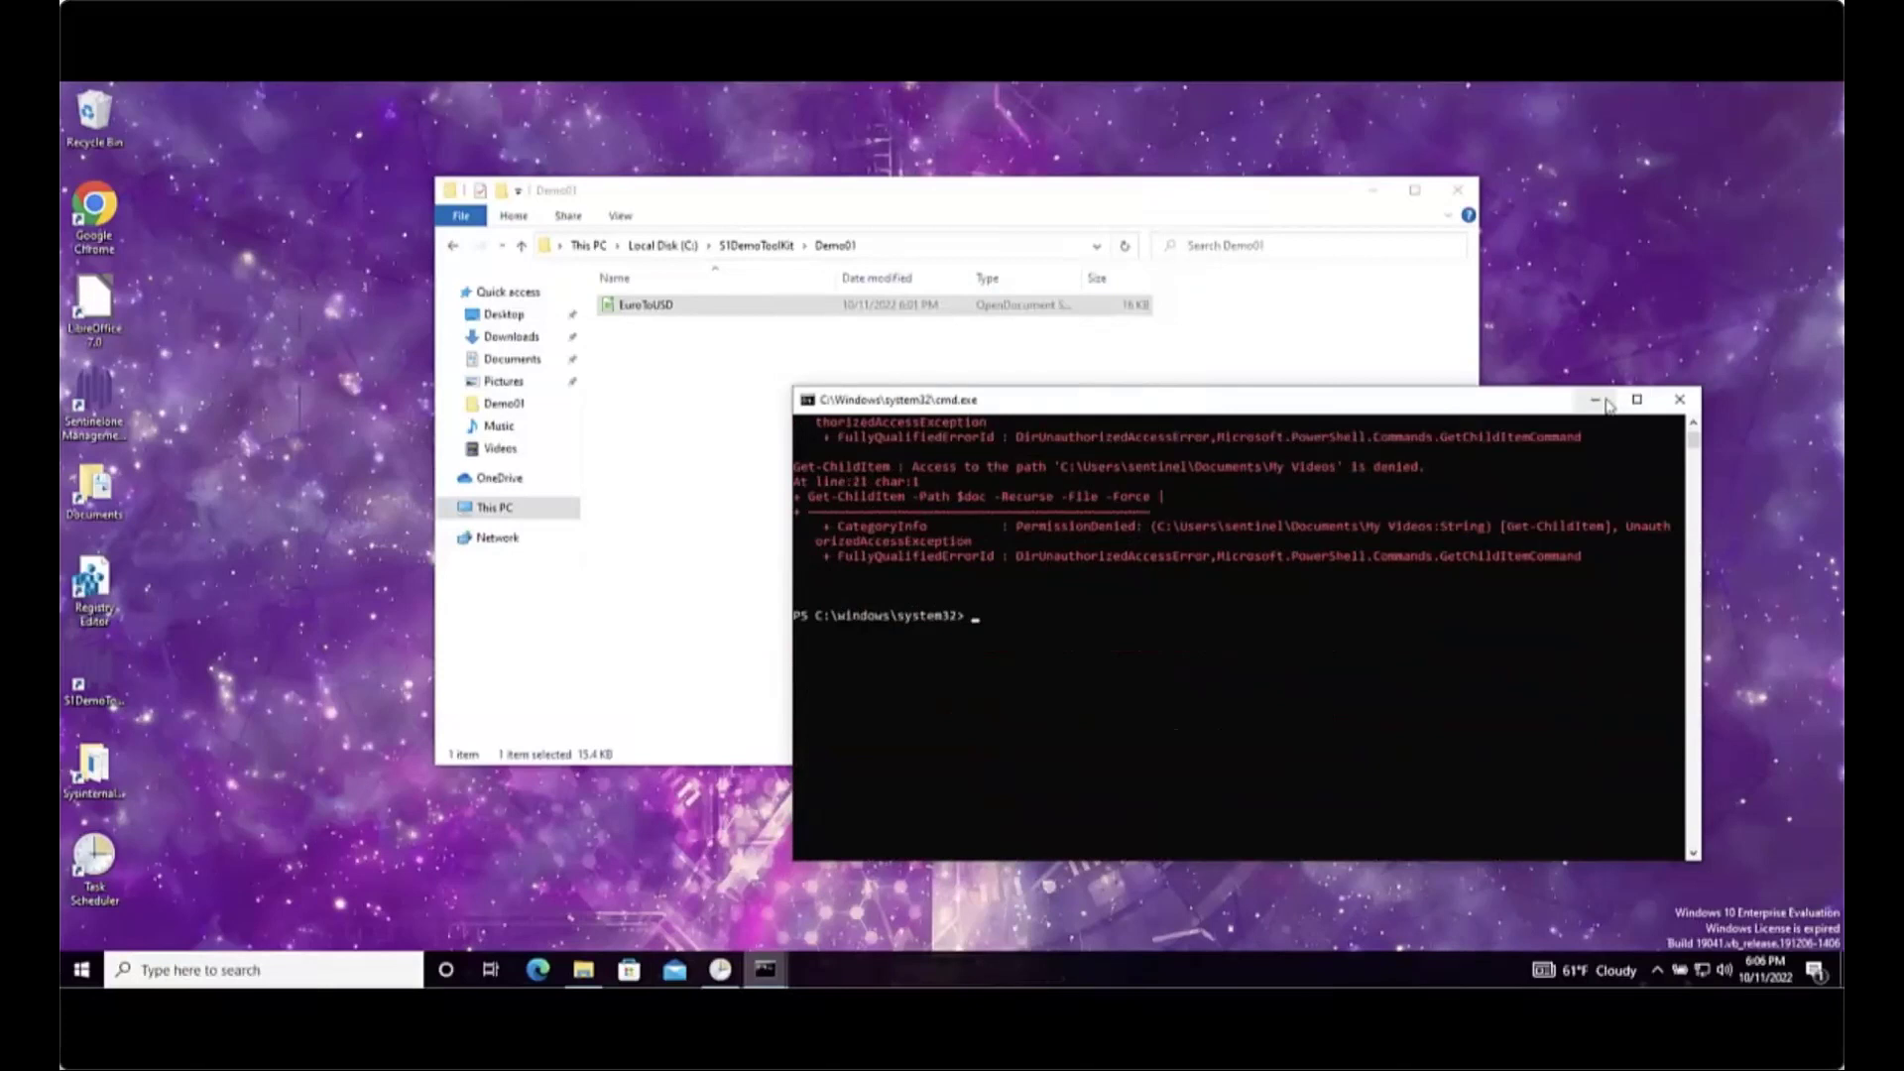
- On the infected endpoint, move the open windows out of the way to inspect the desktop wallpaper and bring up Task Scheduler
{"action": "left_click", "coordinate": [1600, 402]}
{"action": "left_click_drag", "start_coordinate": [1104, 189], "coordinate": [1190, 957]}
{"action": "left_click", "coordinate": [1110, 957]}
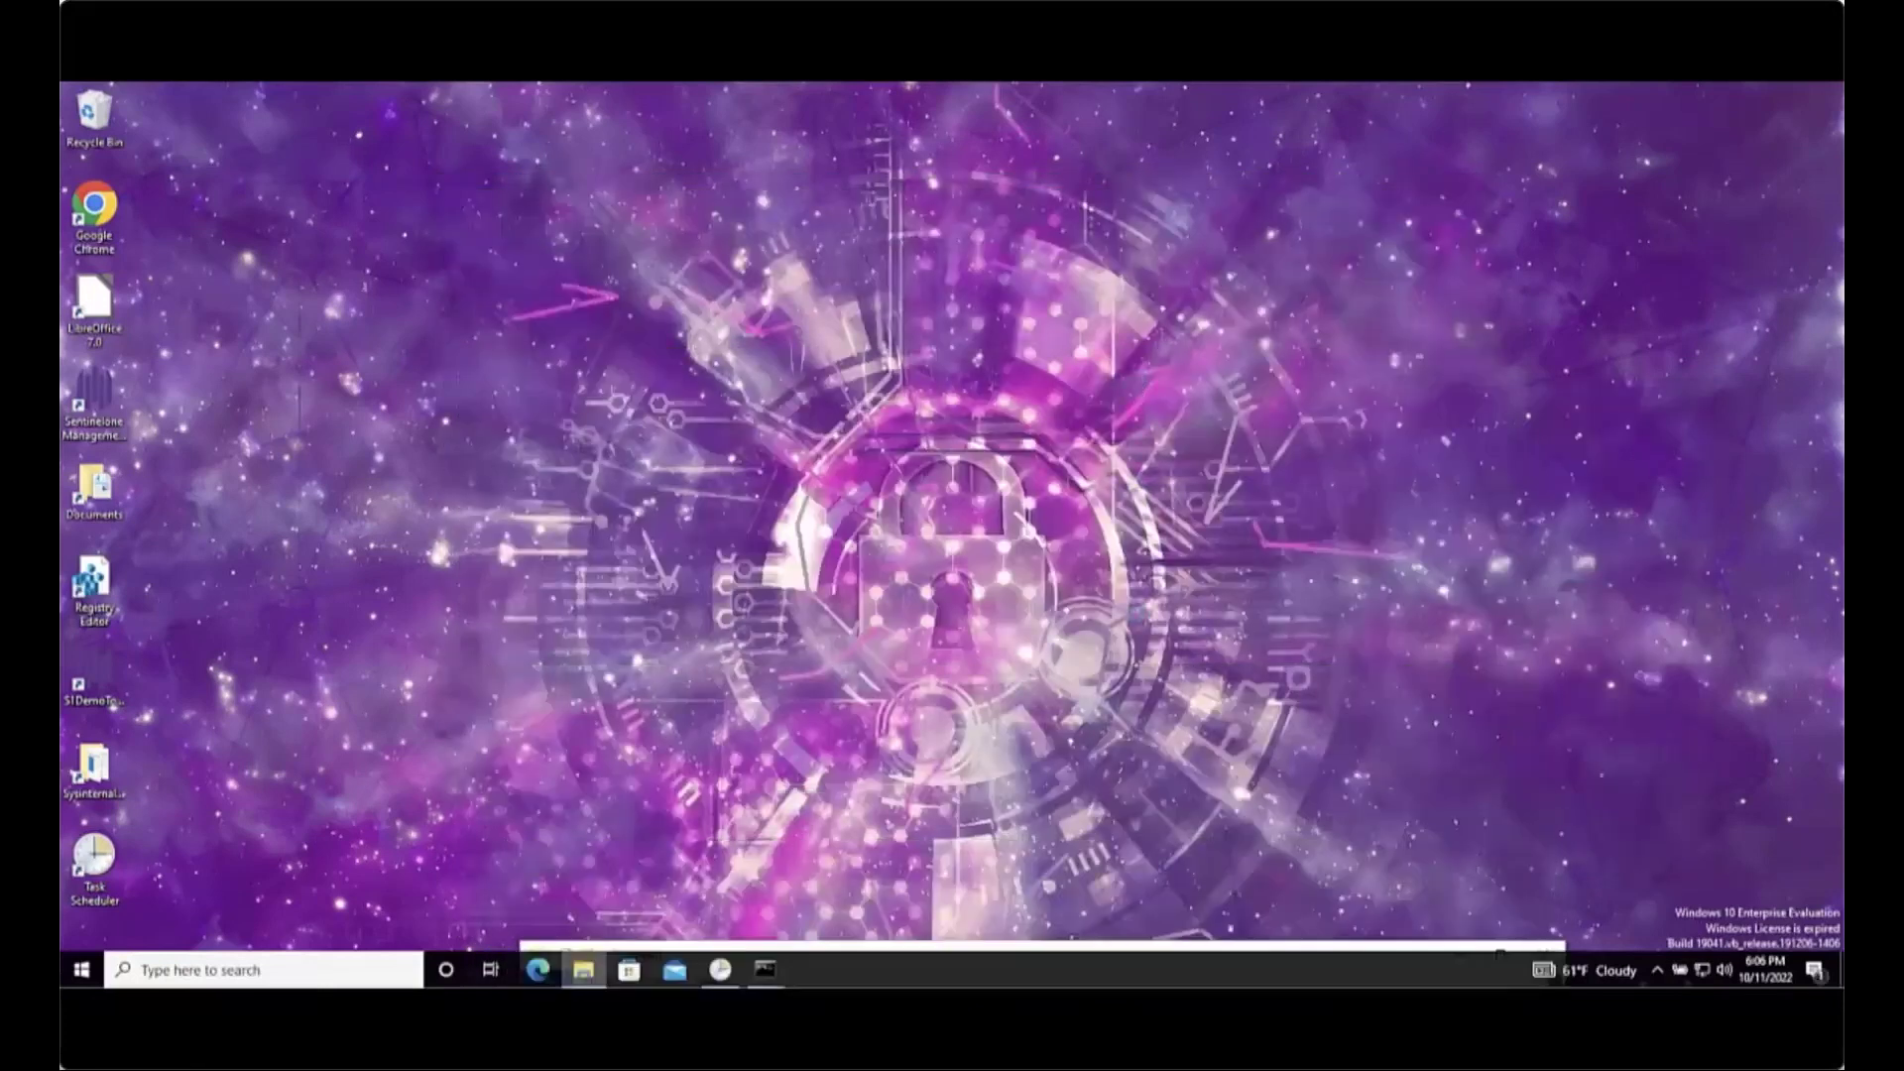
{"action": "left_click_drag", "start_coordinate": [1107, 947], "coordinate": [1100, 276]}
{"action": "left_click", "coordinate": [721, 970]}
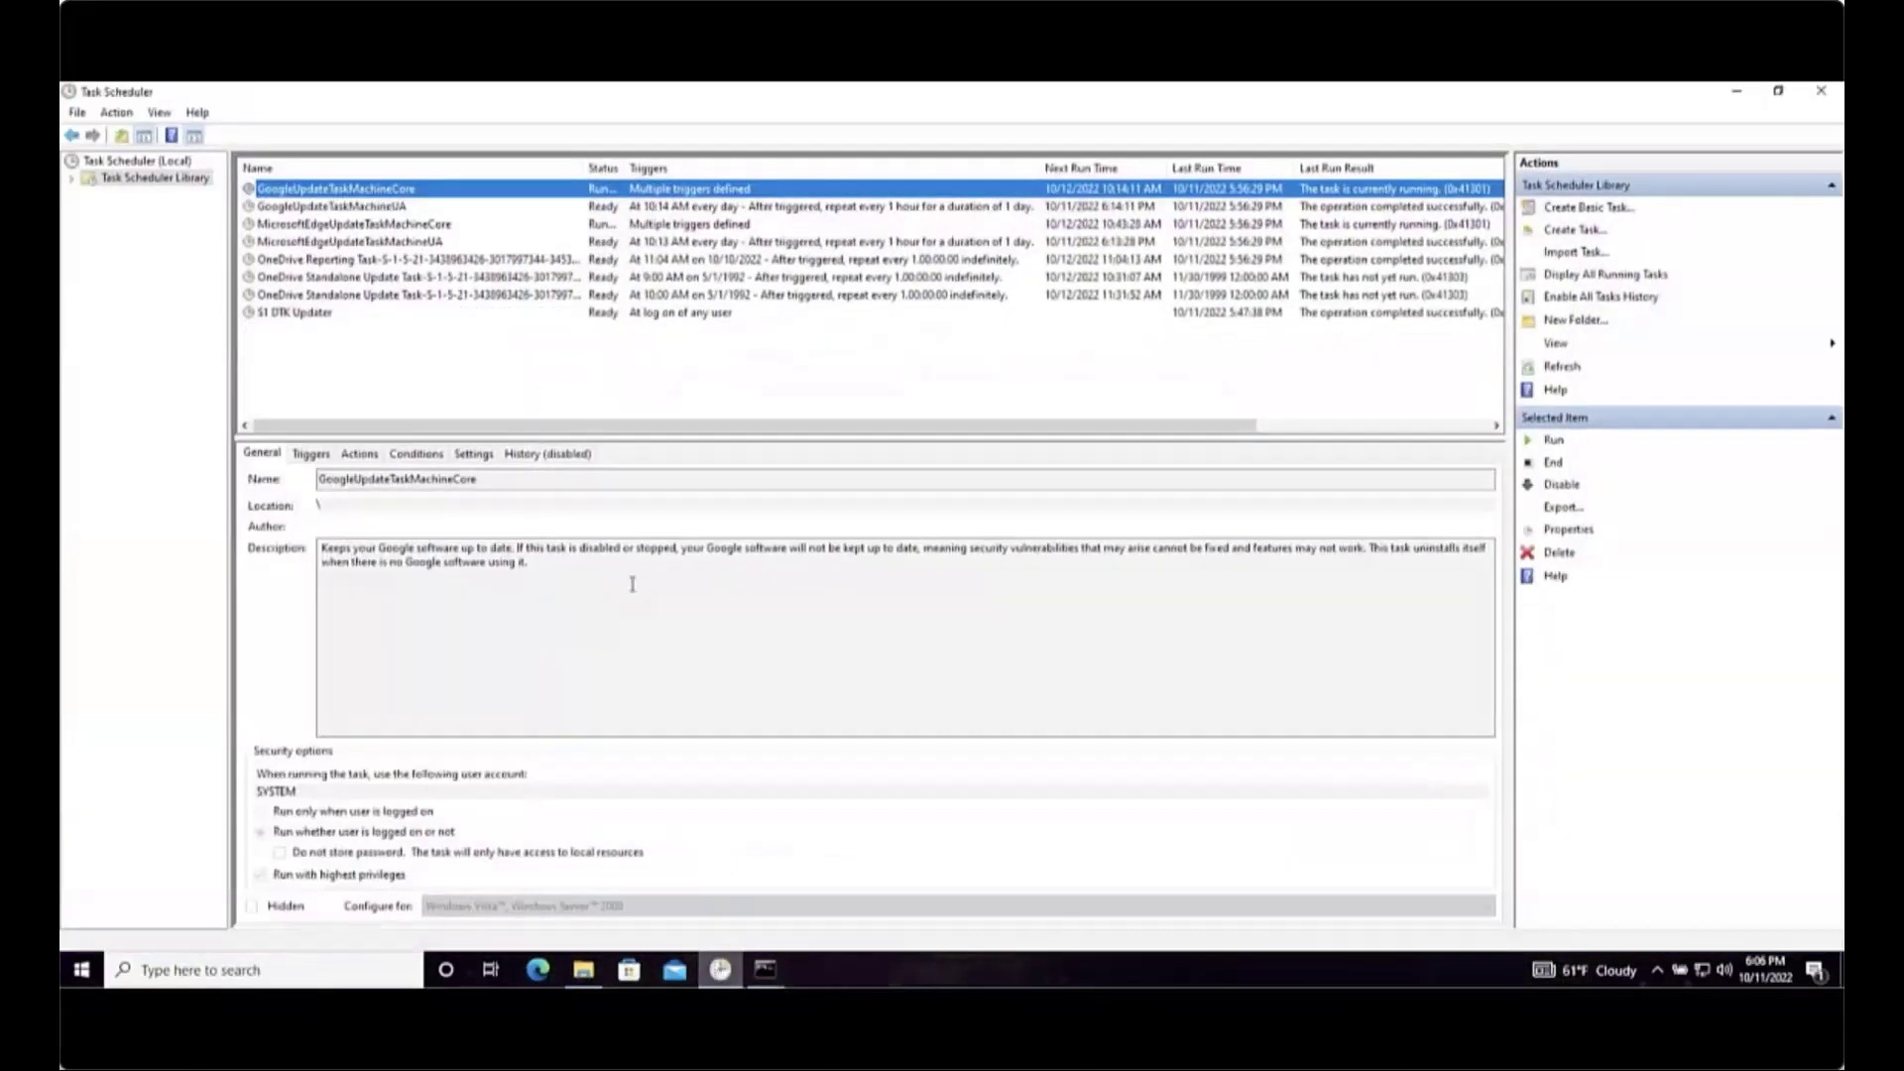
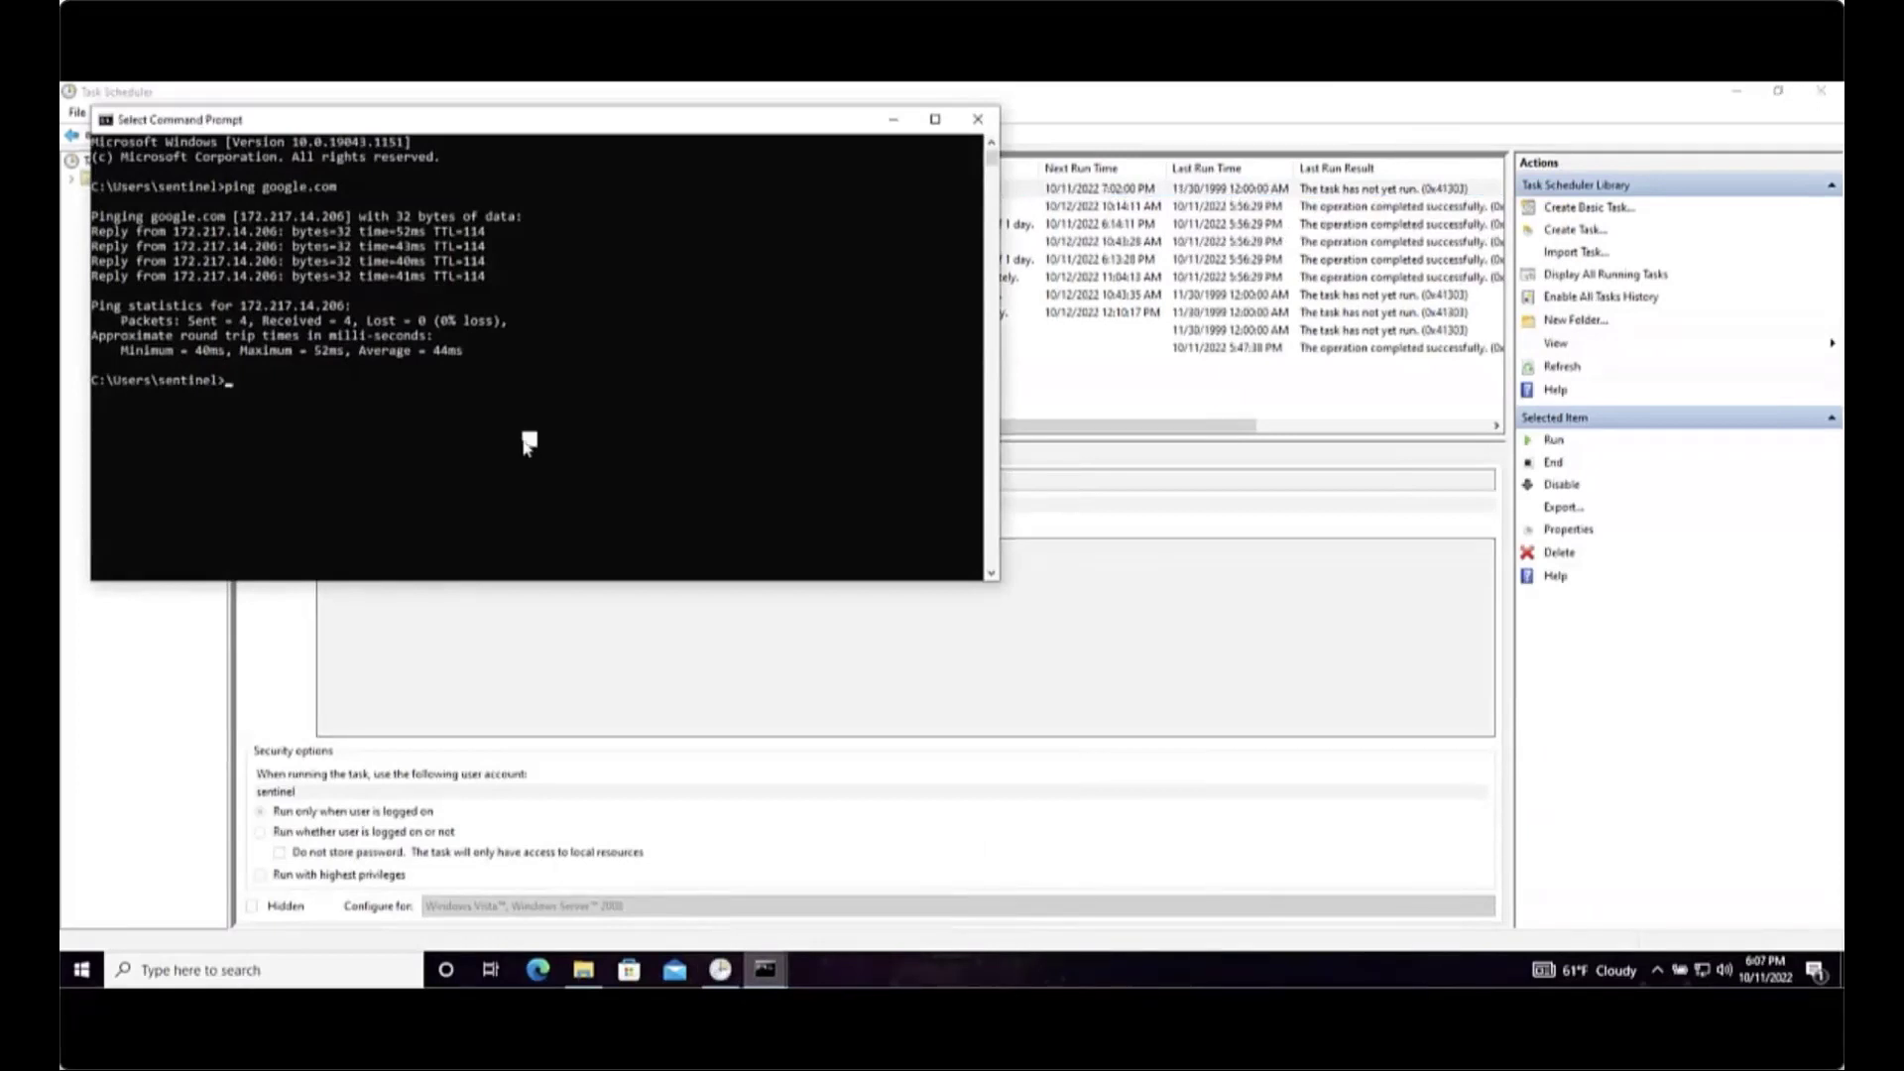
- Test the isolated endpoint's network connection by pinging google.com and 8.8.8.8 in Command Prompt
{"action": "type", "text": "ping google.com"}
{"action": "key", "text": "Return"}
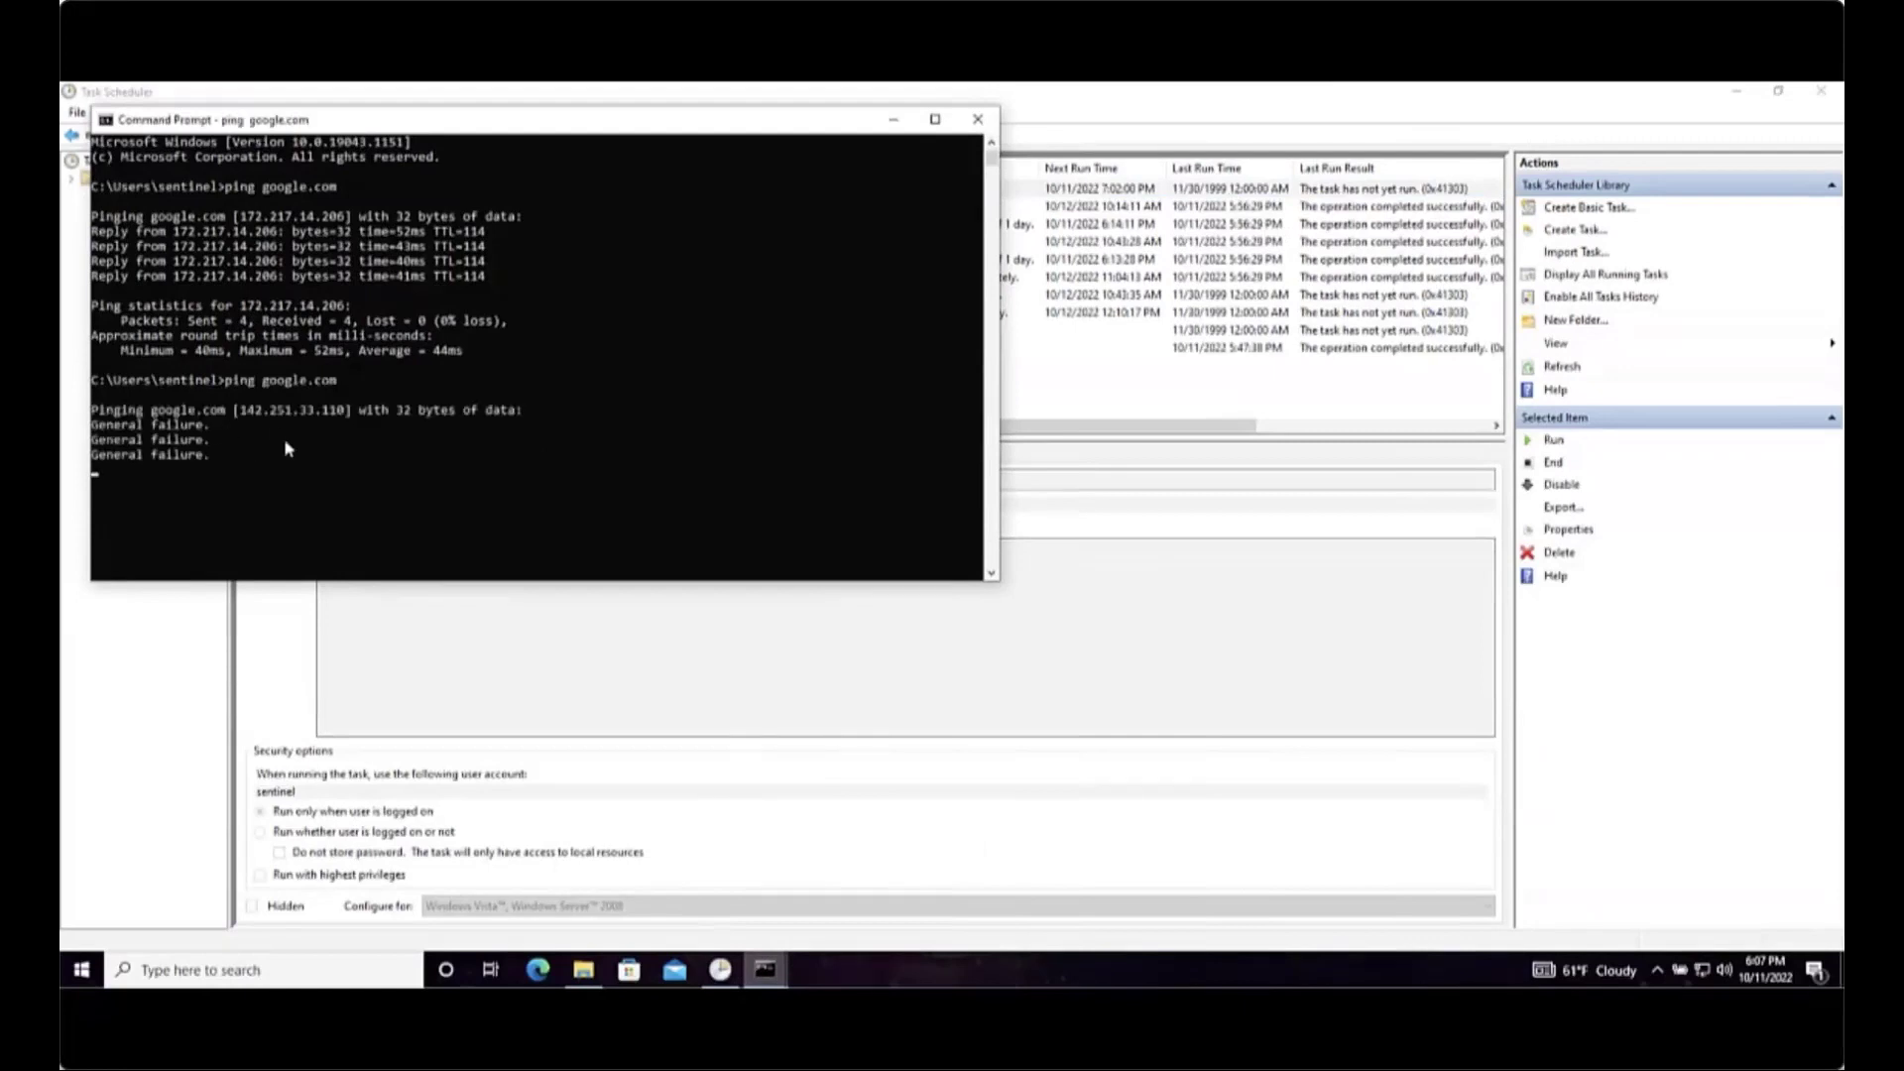
{"action": "type", "text": "ping "}
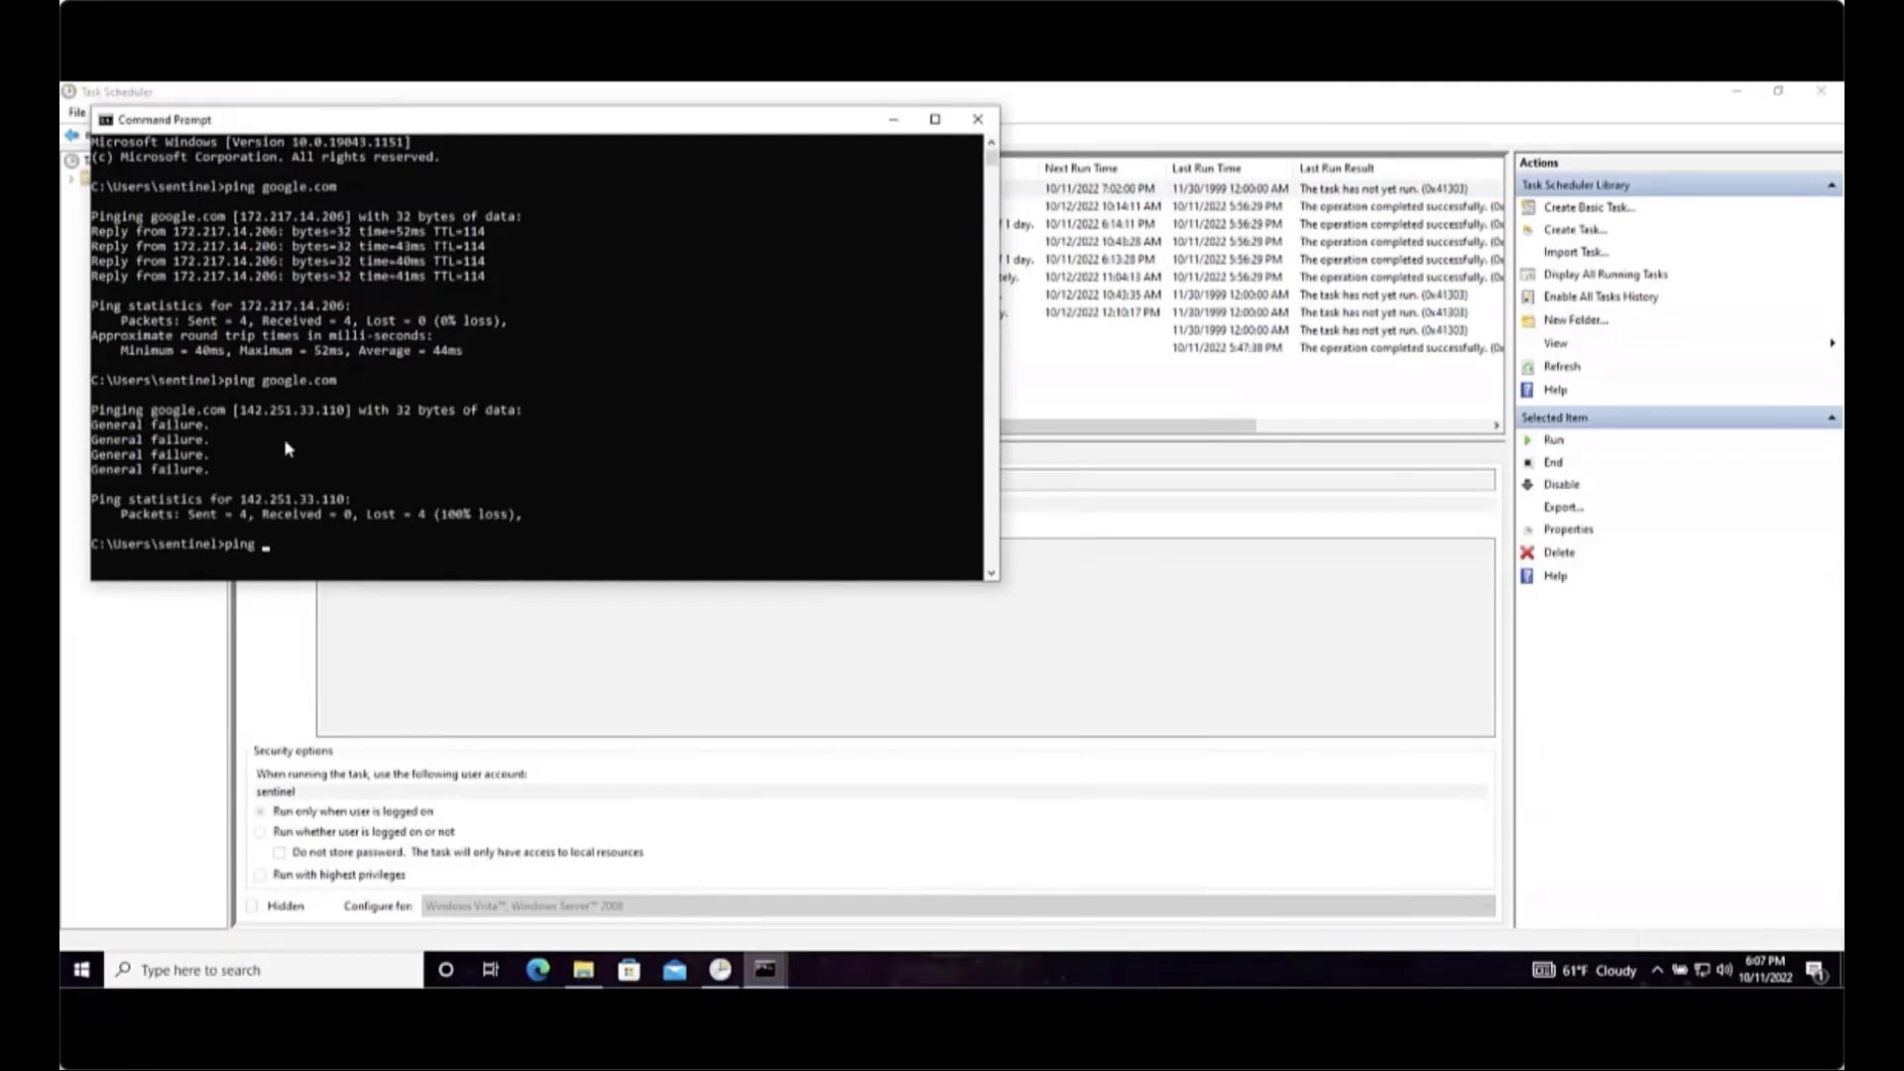
{"action": "type", "text": "8.8.8.8"}
{"action": "key", "text": "Return"}
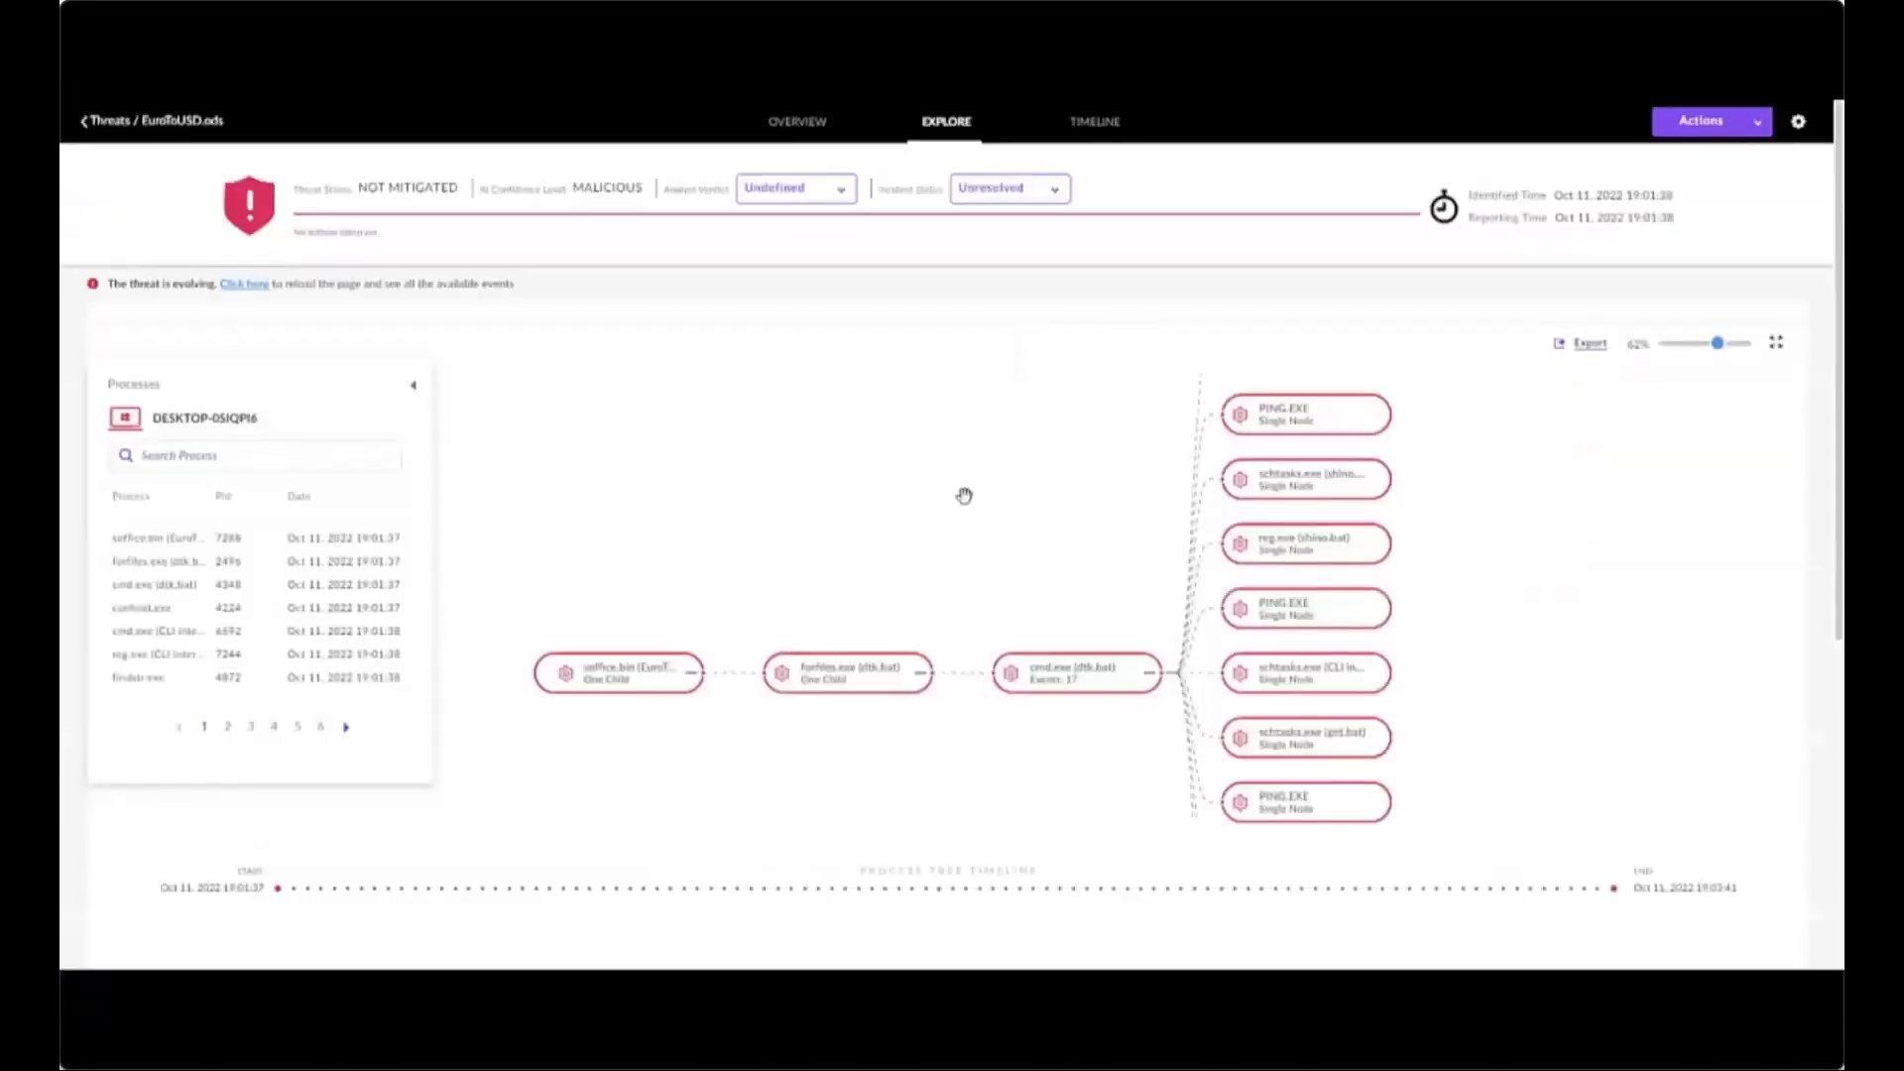
- In the threat console, apply kill, quarantine, remediate and rollback to the threat, marking it resolved with a True Positive verdict
{"action": "mouse_move", "coordinate": [963, 495]}
{"action": "left_mouse_down"}
{"action": "mouse_move", "coordinate": [910, 446]}
{"action": "mouse_move", "coordinate": [947, 468]}
{"action": "left_mouse_up"}
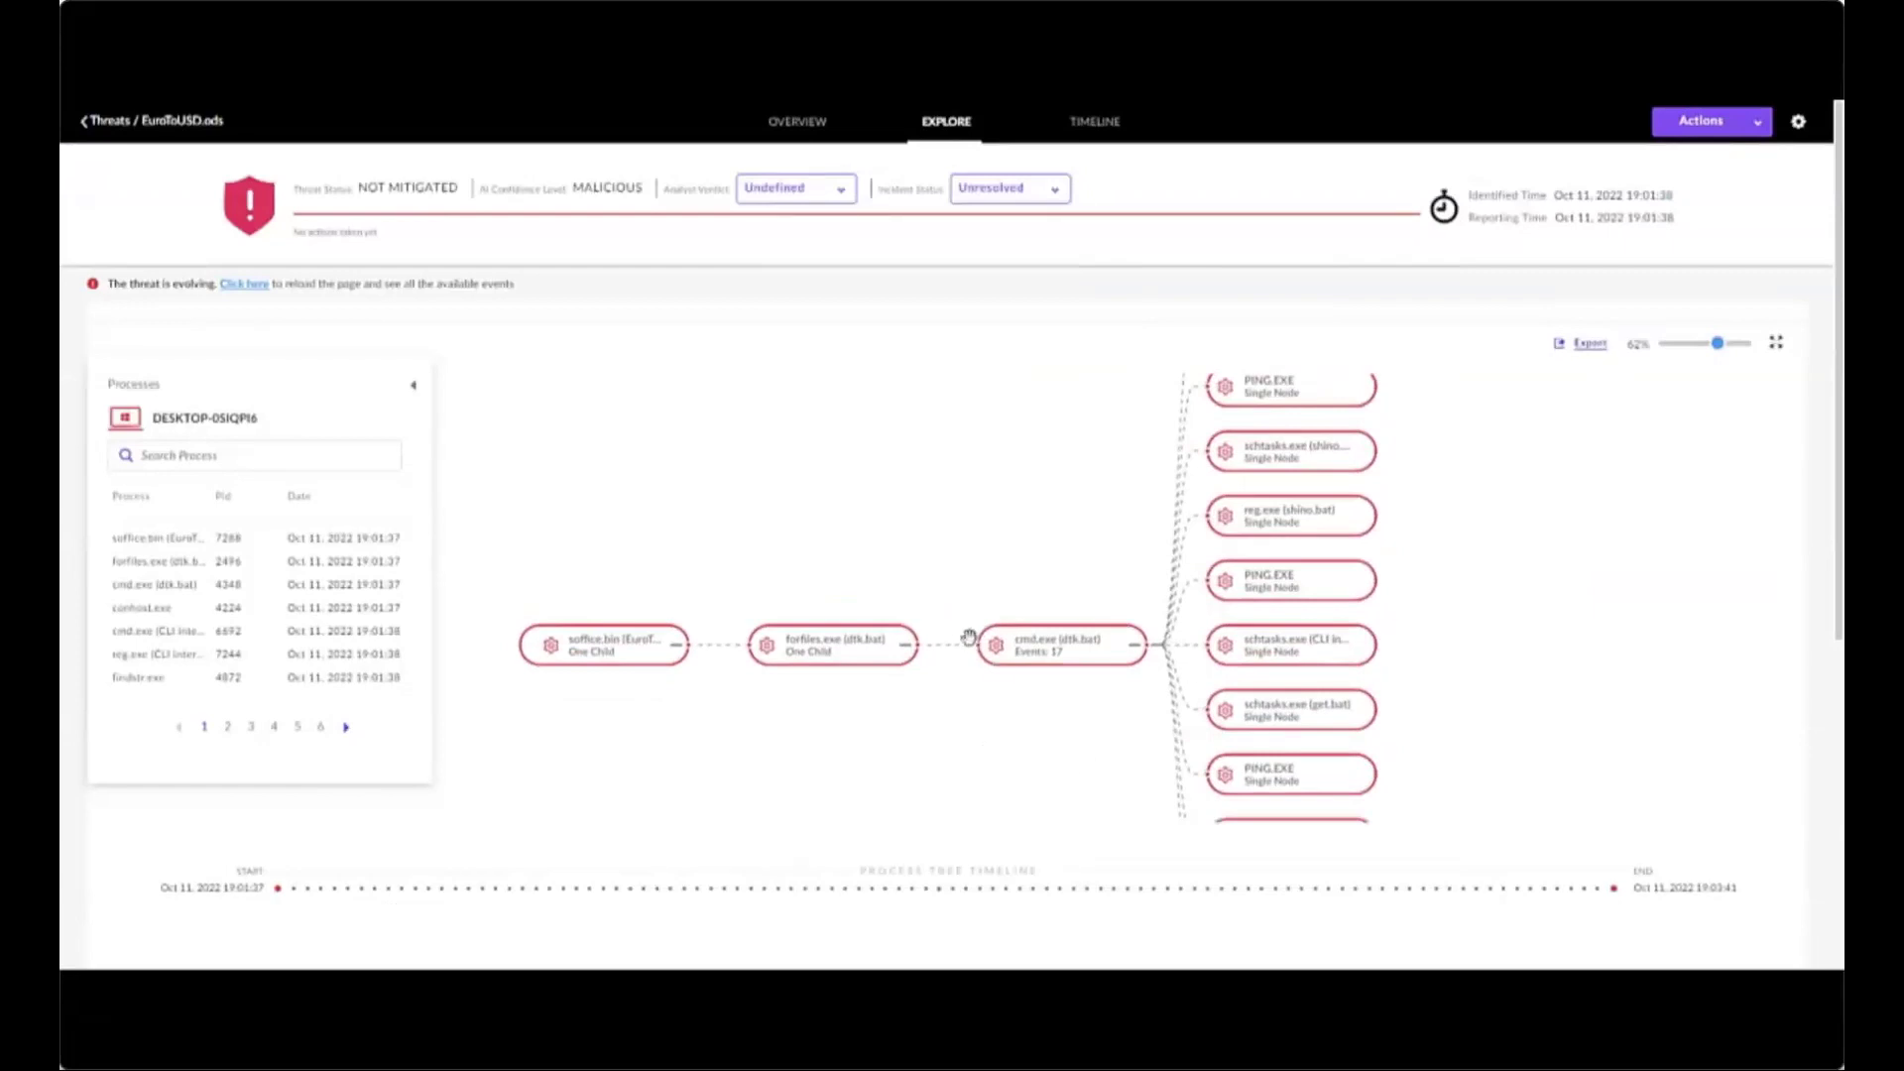
{"action": "left_click", "coordinate": [1734, 132]}
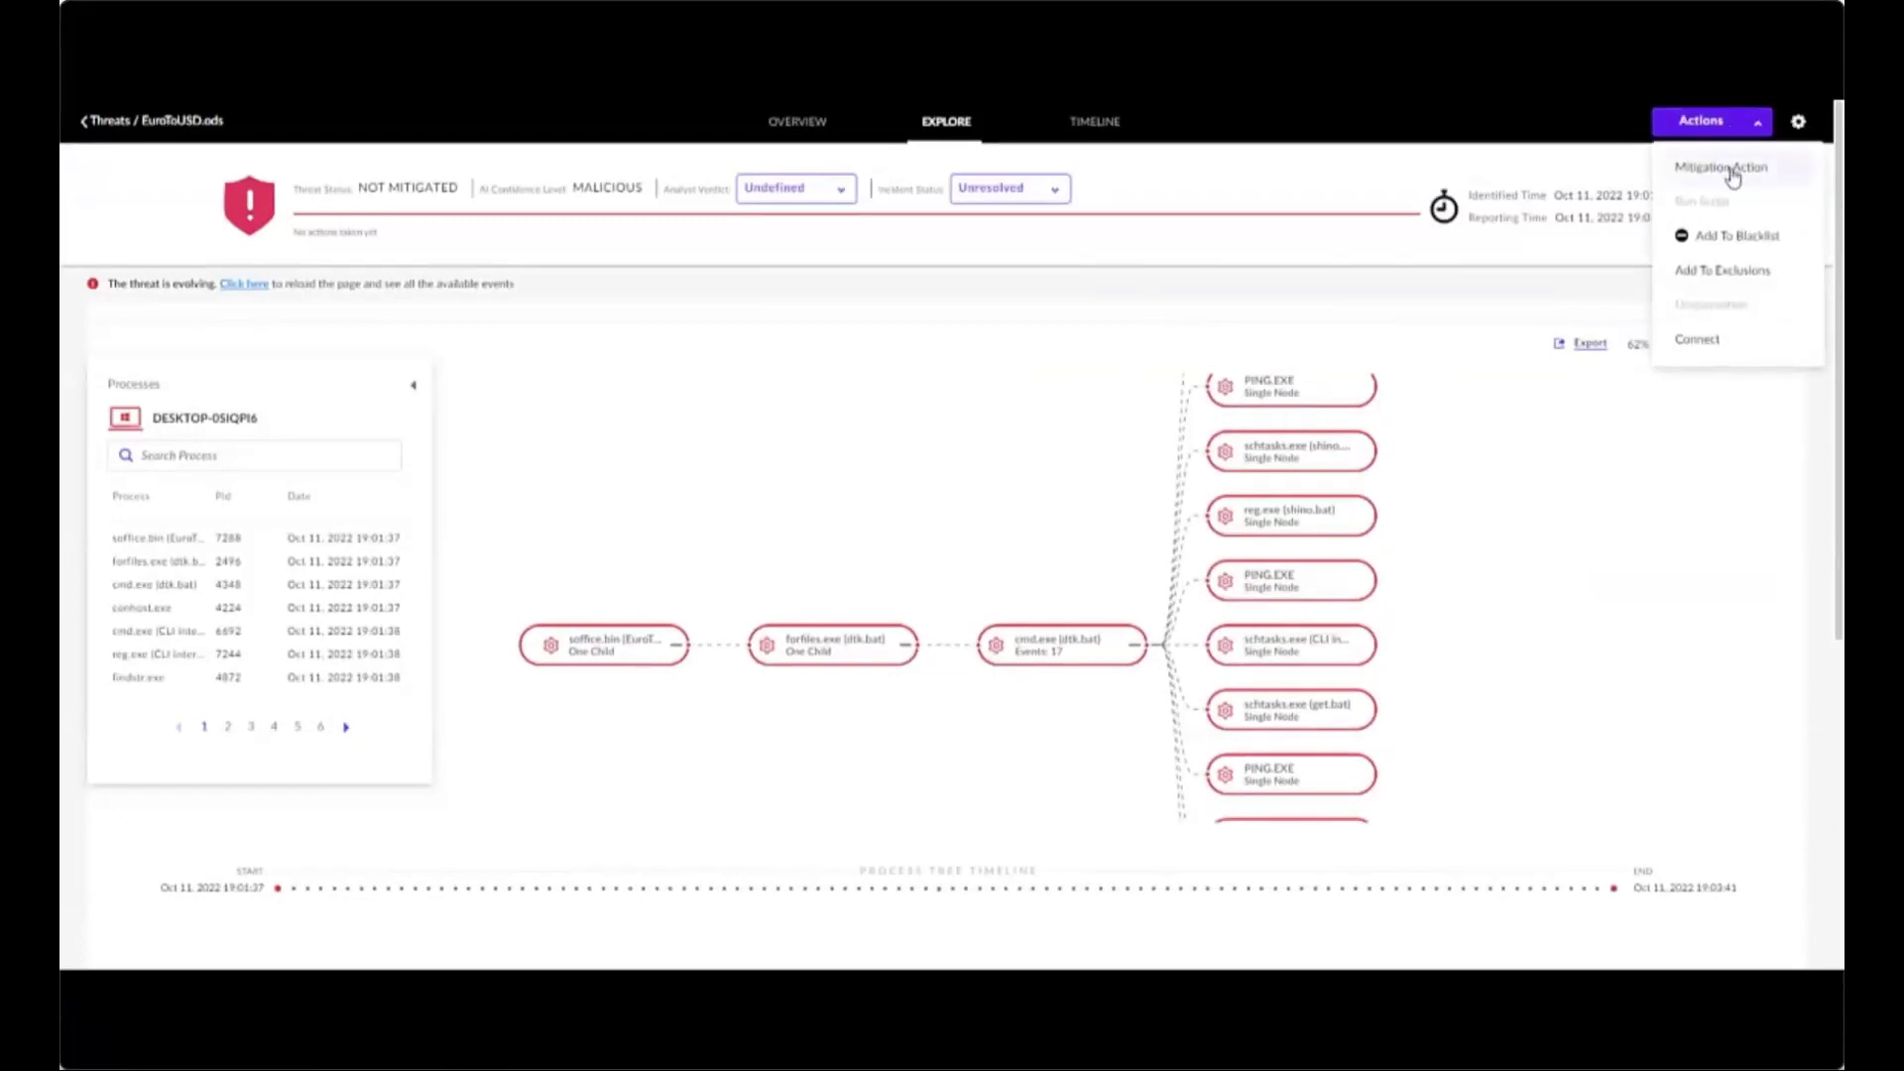
{"action": "left_click", "coordinate": [1732, 169]}
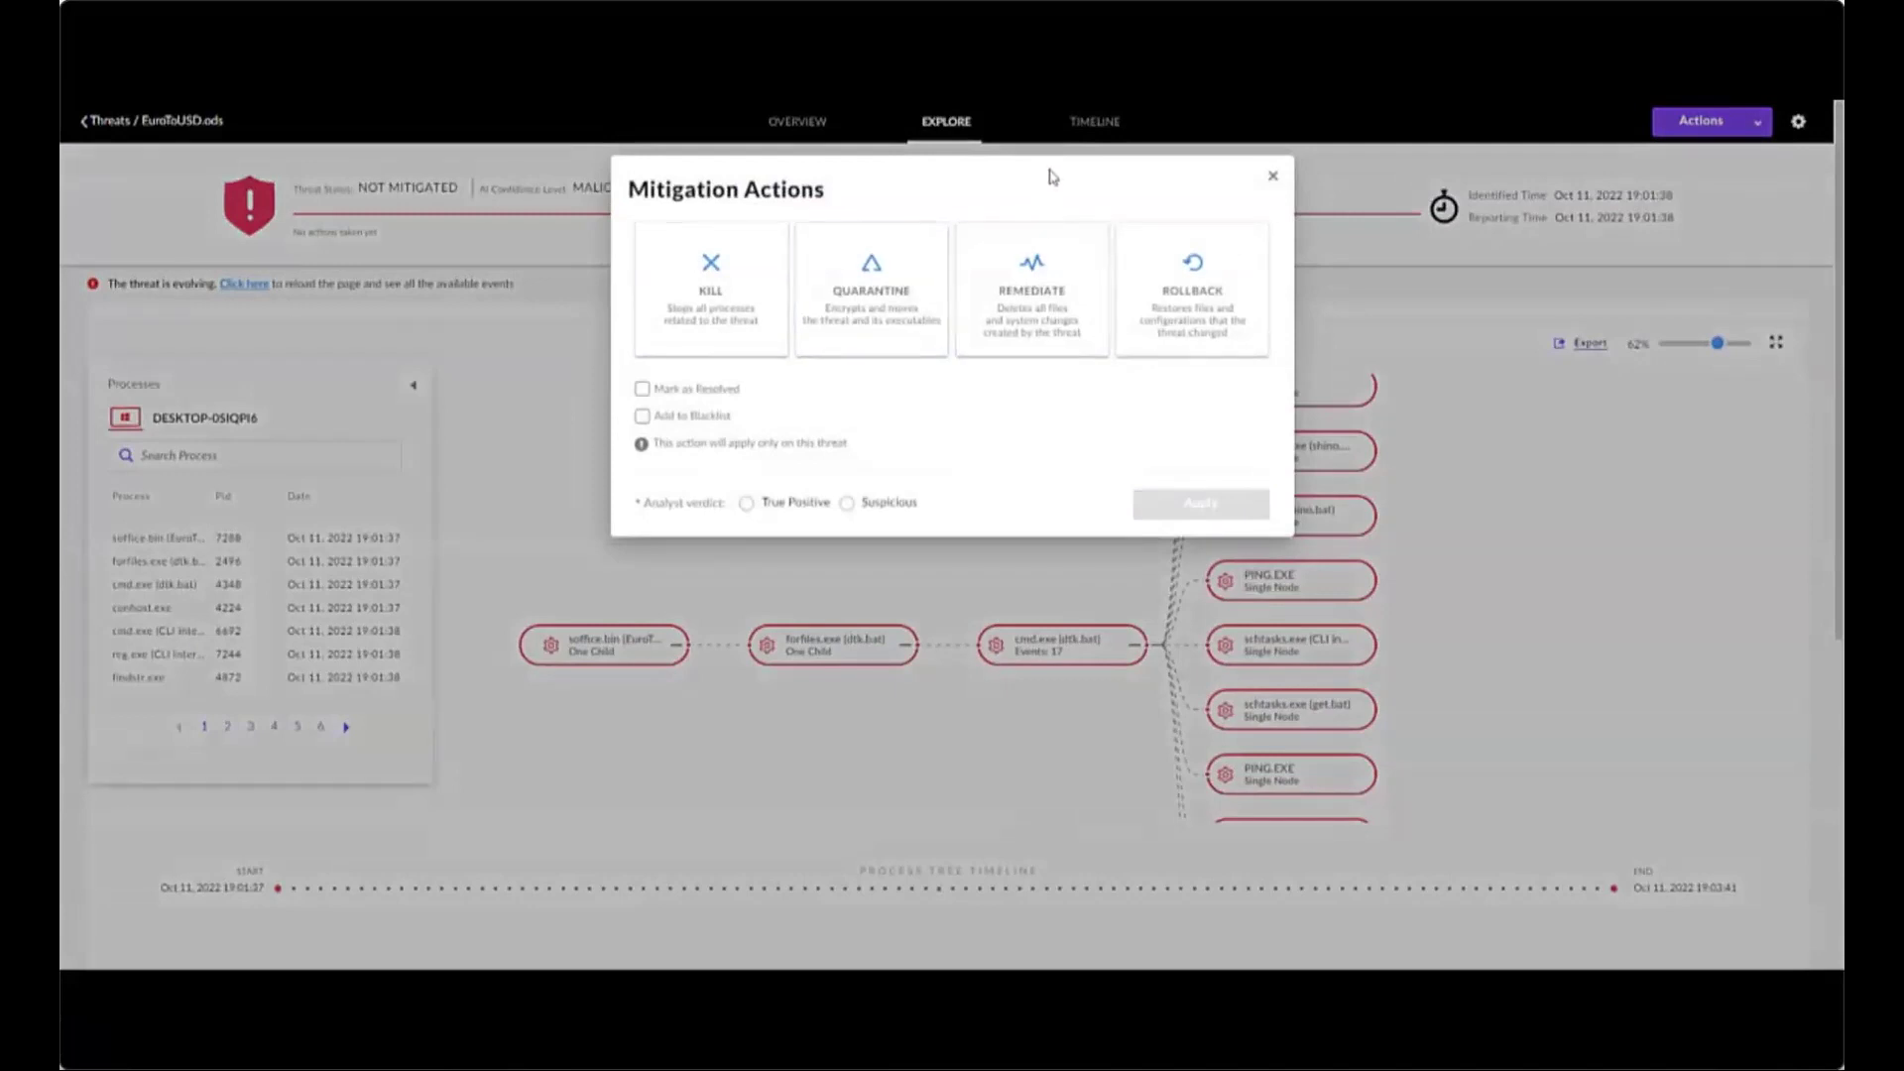
{"action": "left_click", "coordinate": [721, 335]}
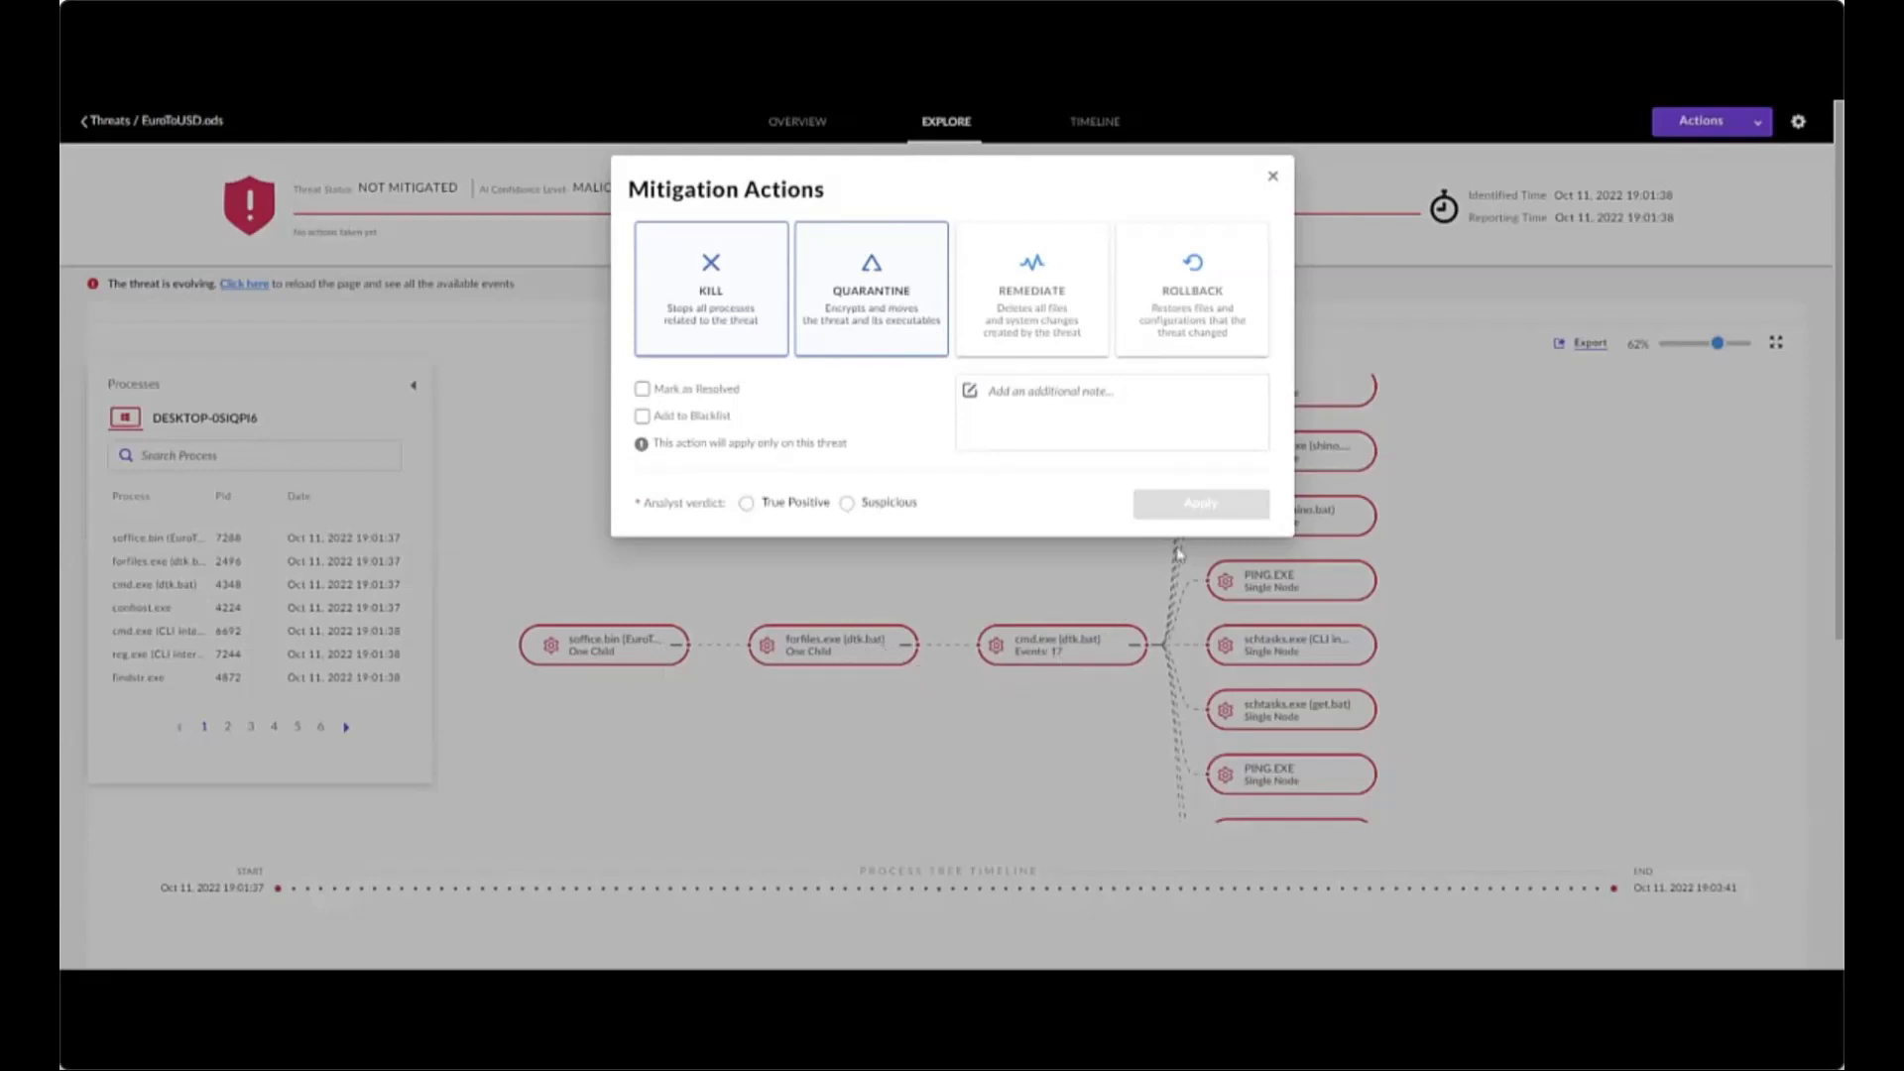
{"action": "left_click", "coordinate": [1036, 318]}
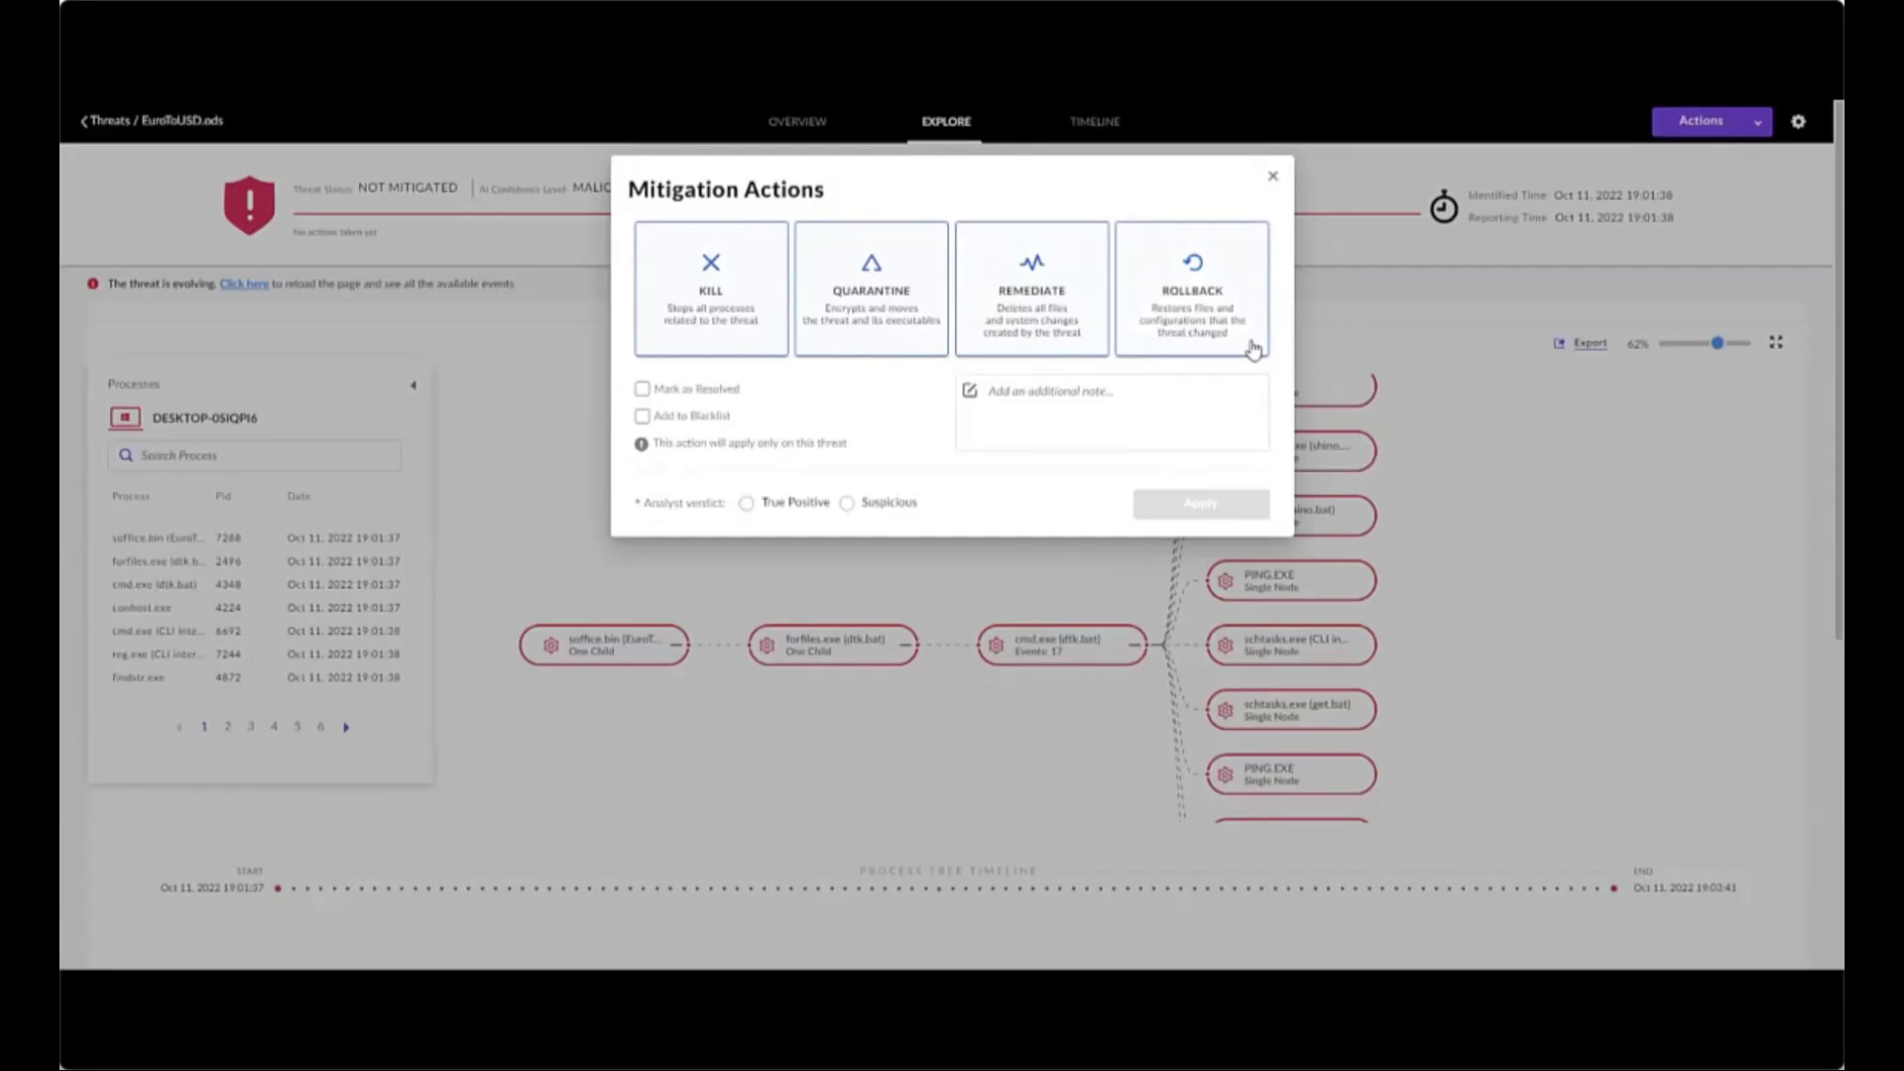
{"action": "left_click", "coordinate": [714, 393]}
{"action": "left_click", "coordinate": [752, 503]}
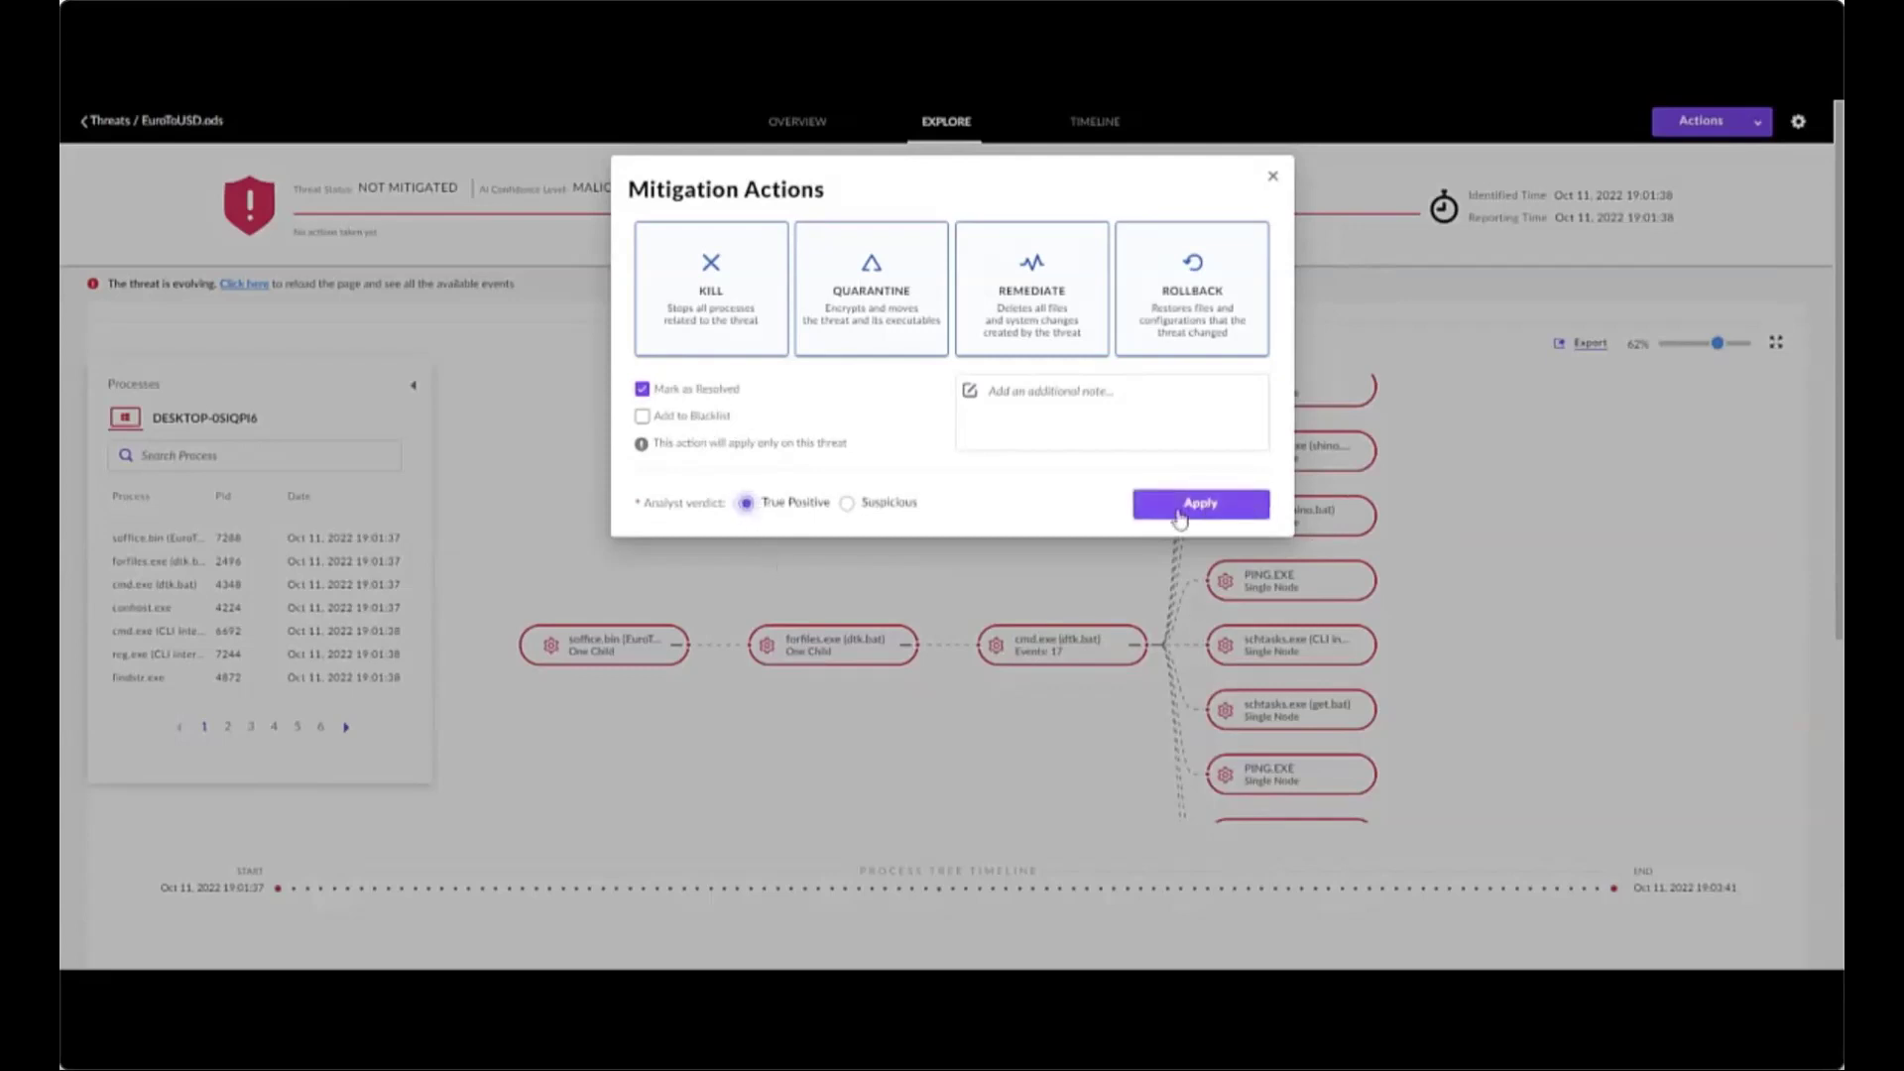
{"action": "left_click", "coordinate": [1249, 507]}
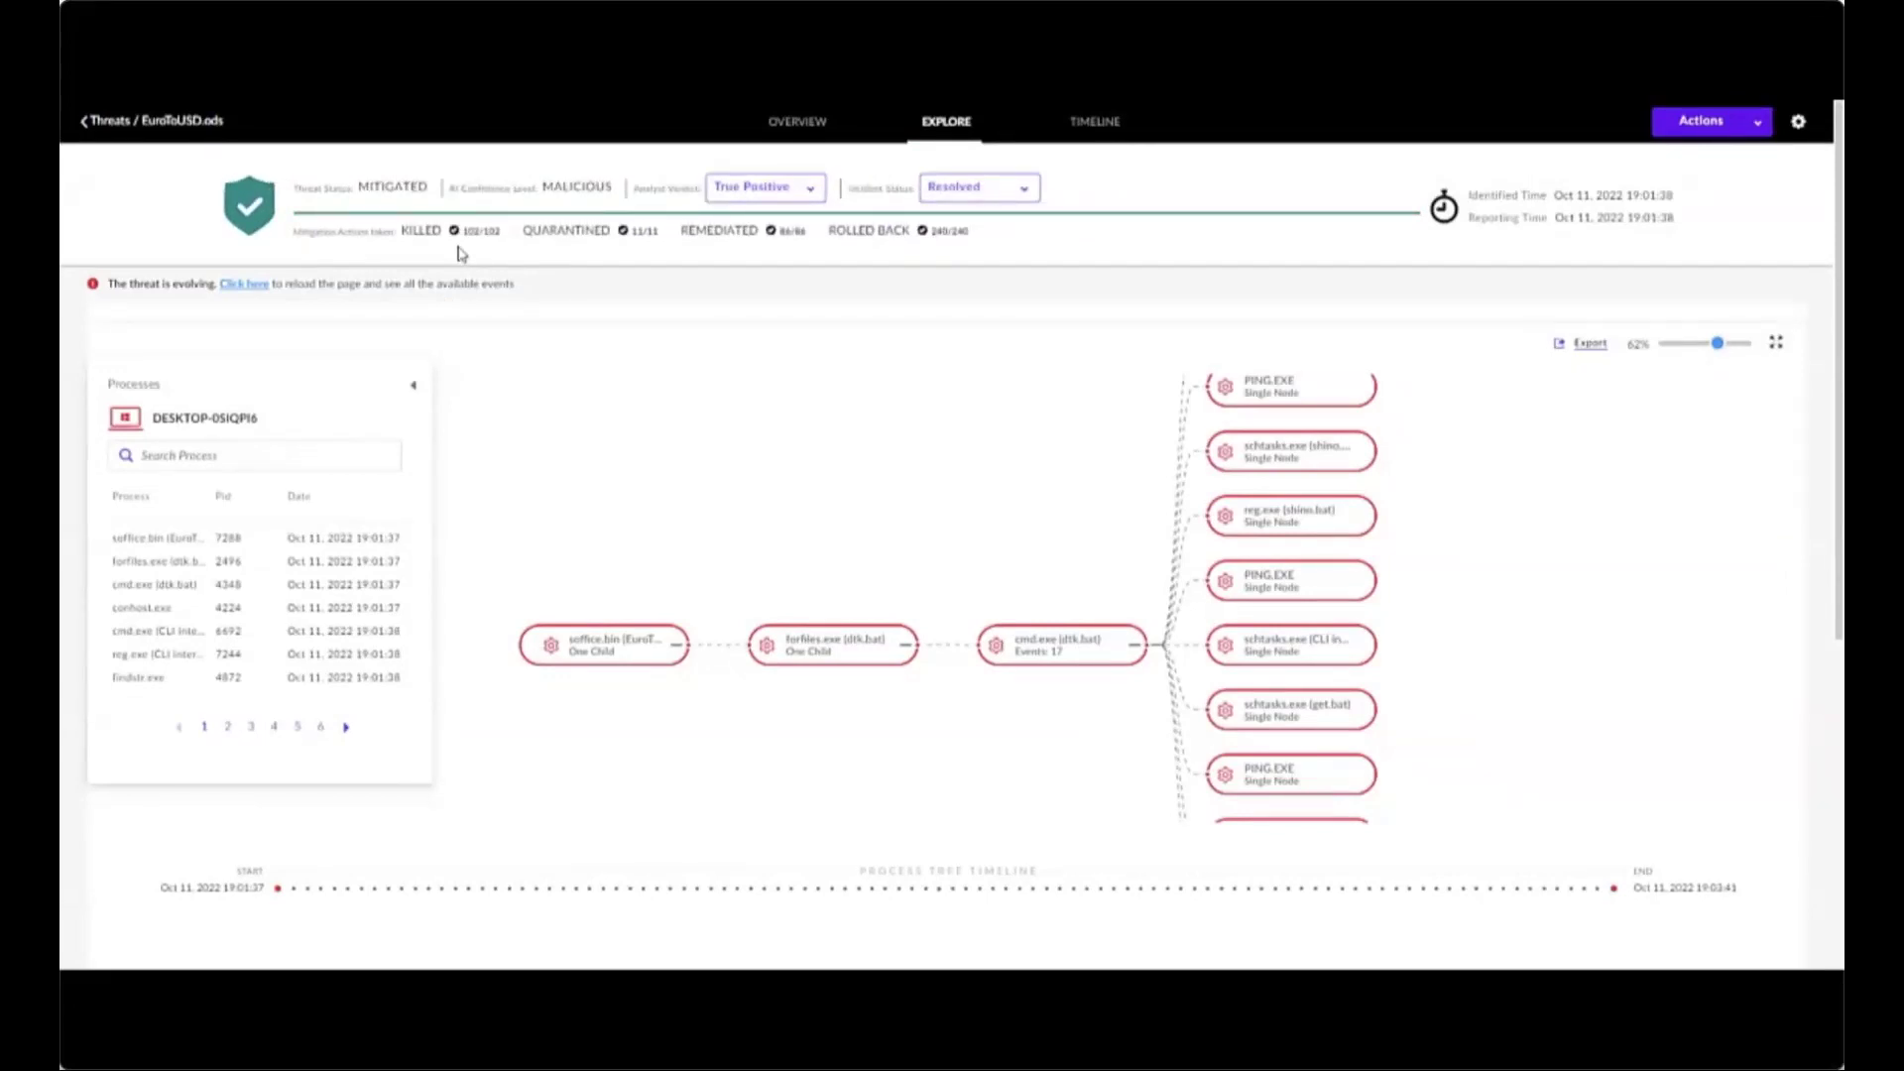
- Reconnect the isolated endpoint DESKTOP-0SIQPI6 to the network through the threat's actions
{"action": "mouse_move", "coordinate": [473, 242]}
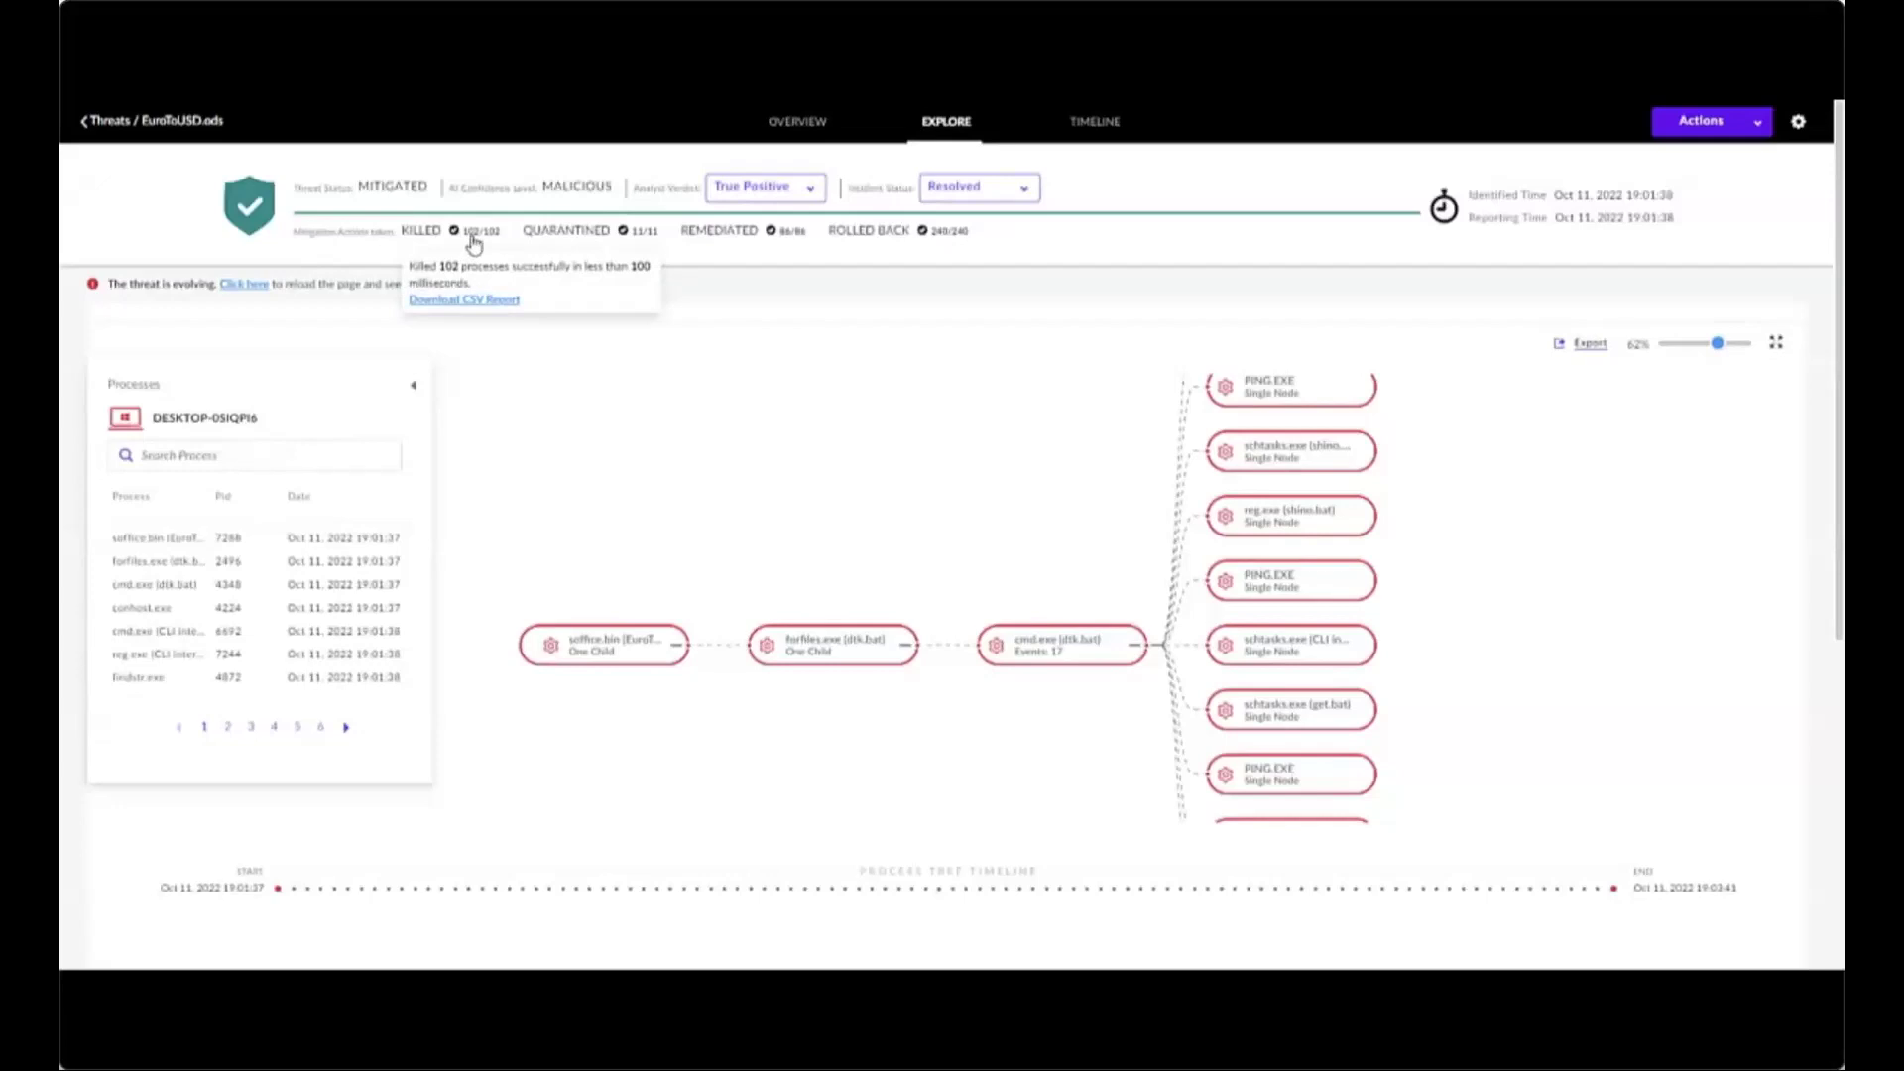
{"action": "mouse_move", "coordinate": [651, 241]}
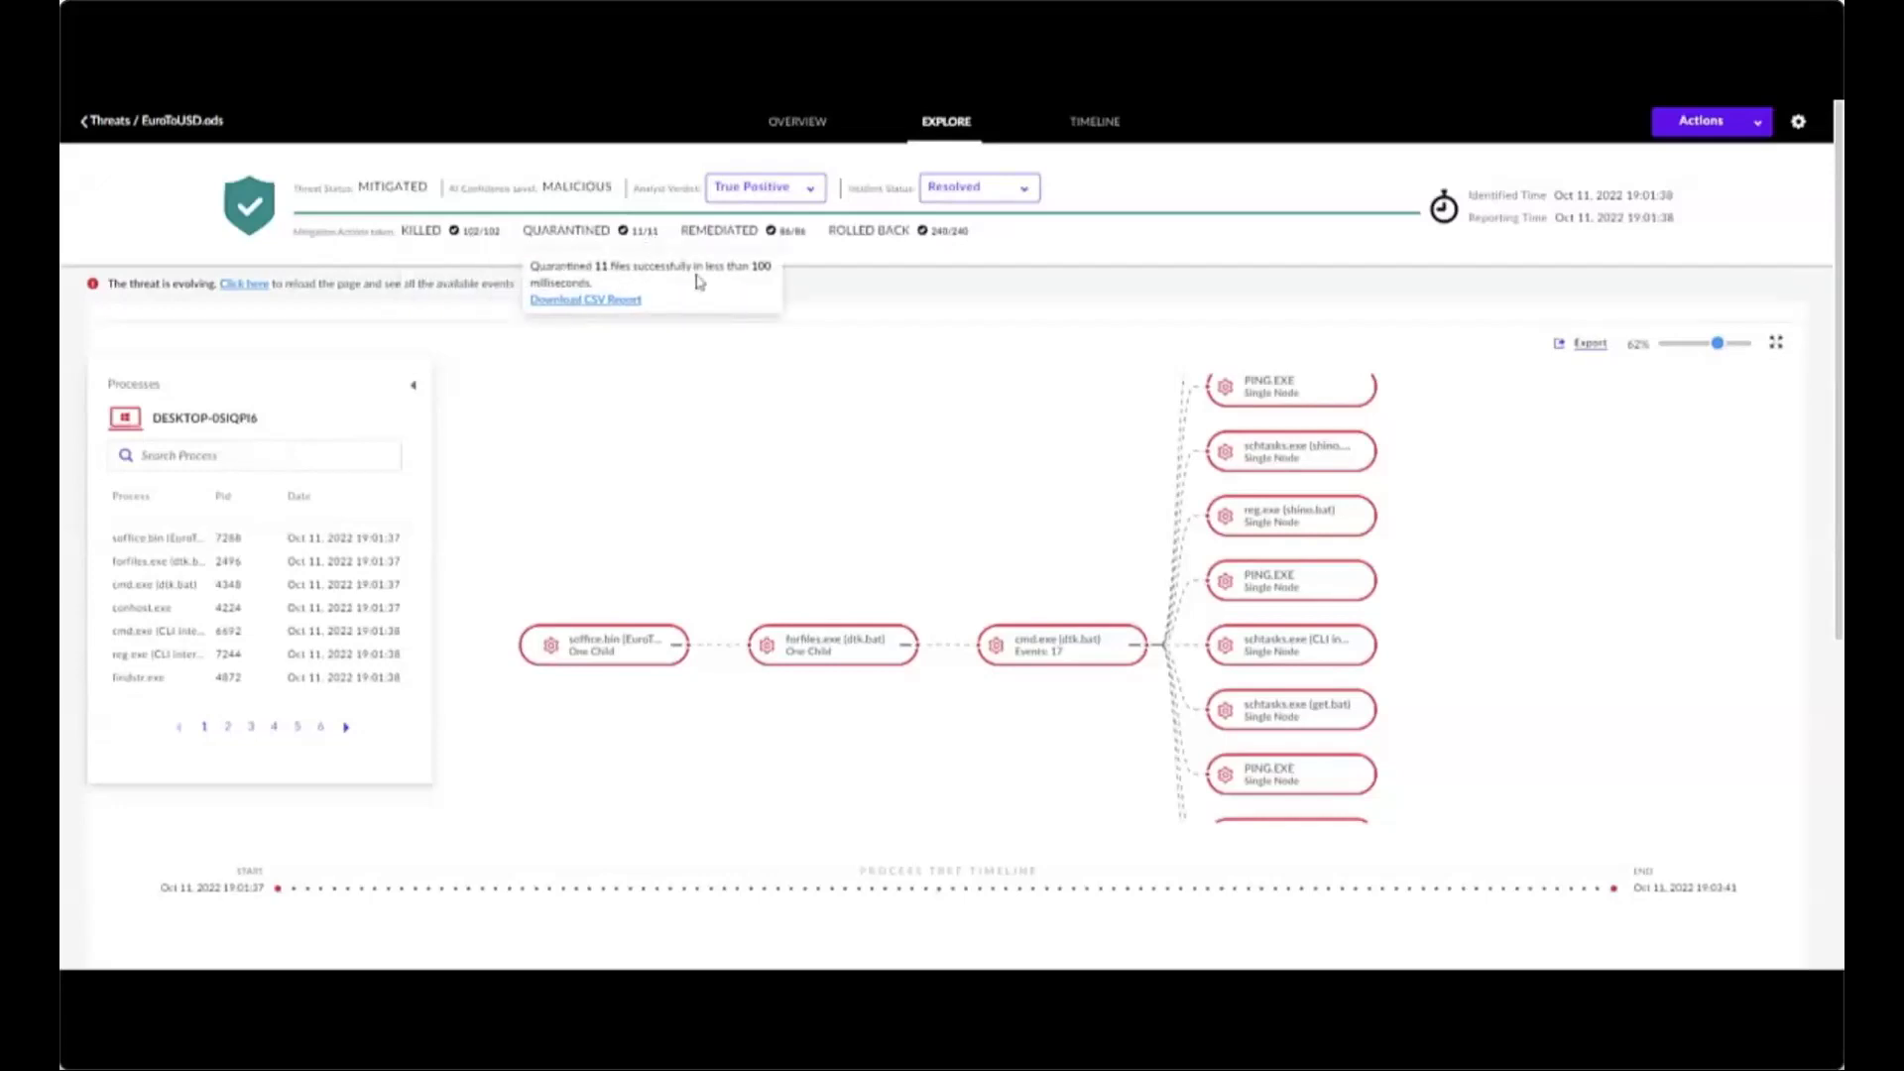
{"action": "mouse_move", "coordinate": [794, 240]}
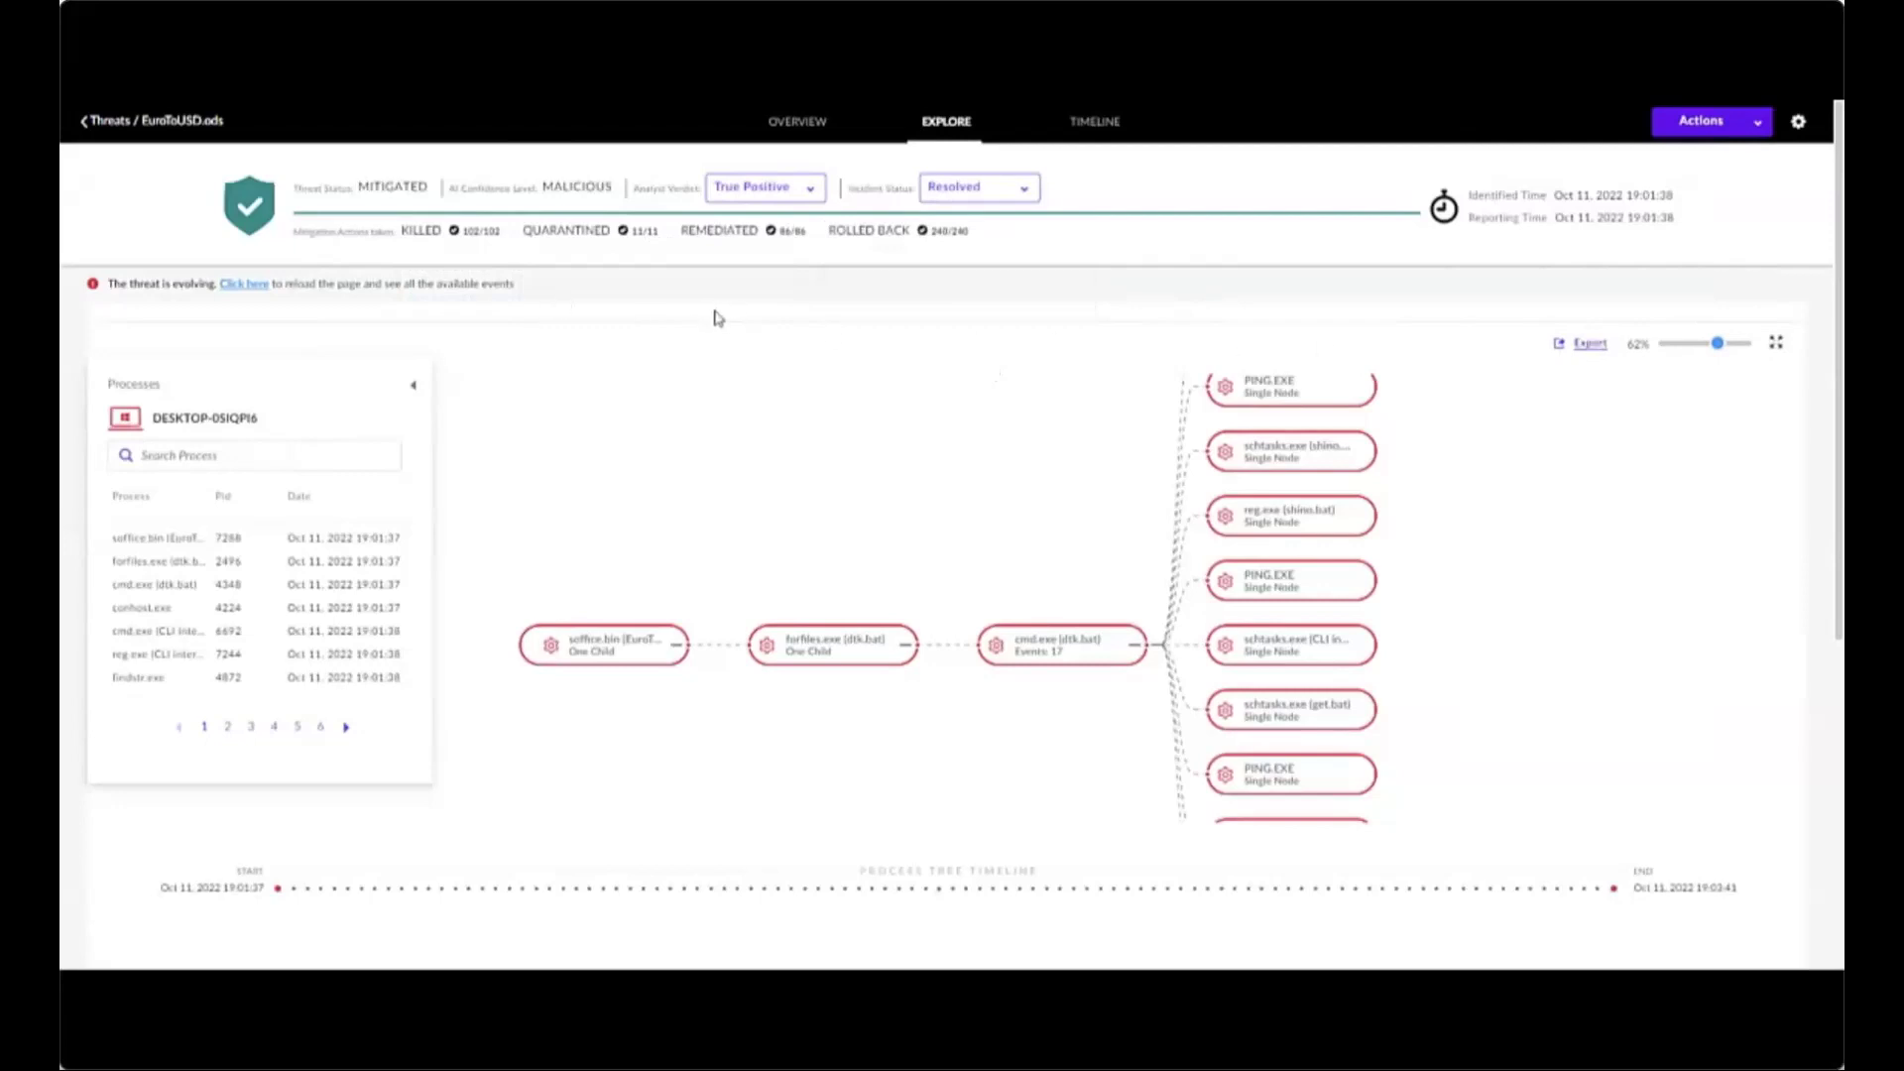
{"action": "left_click", "coordinate": [1738, 122]}
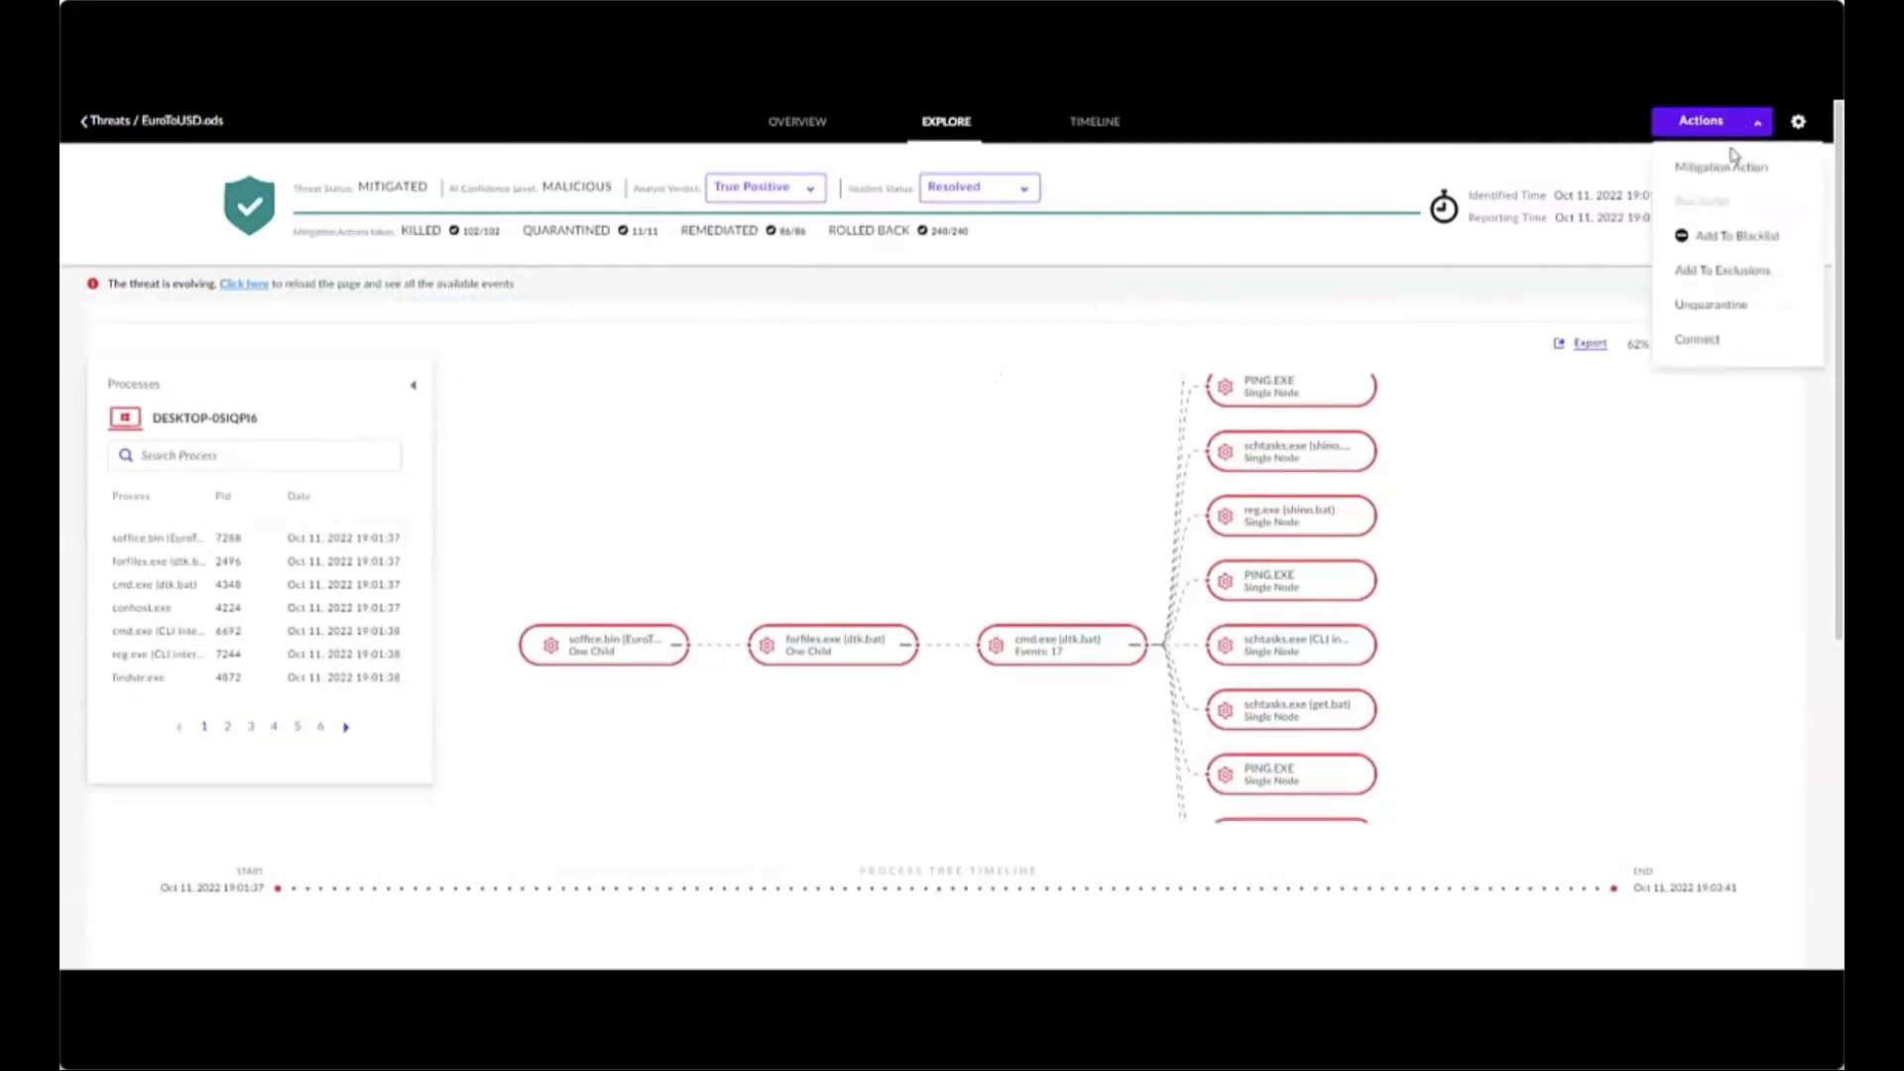
{"action": "left_click", "coordinate": [1707, 334]}
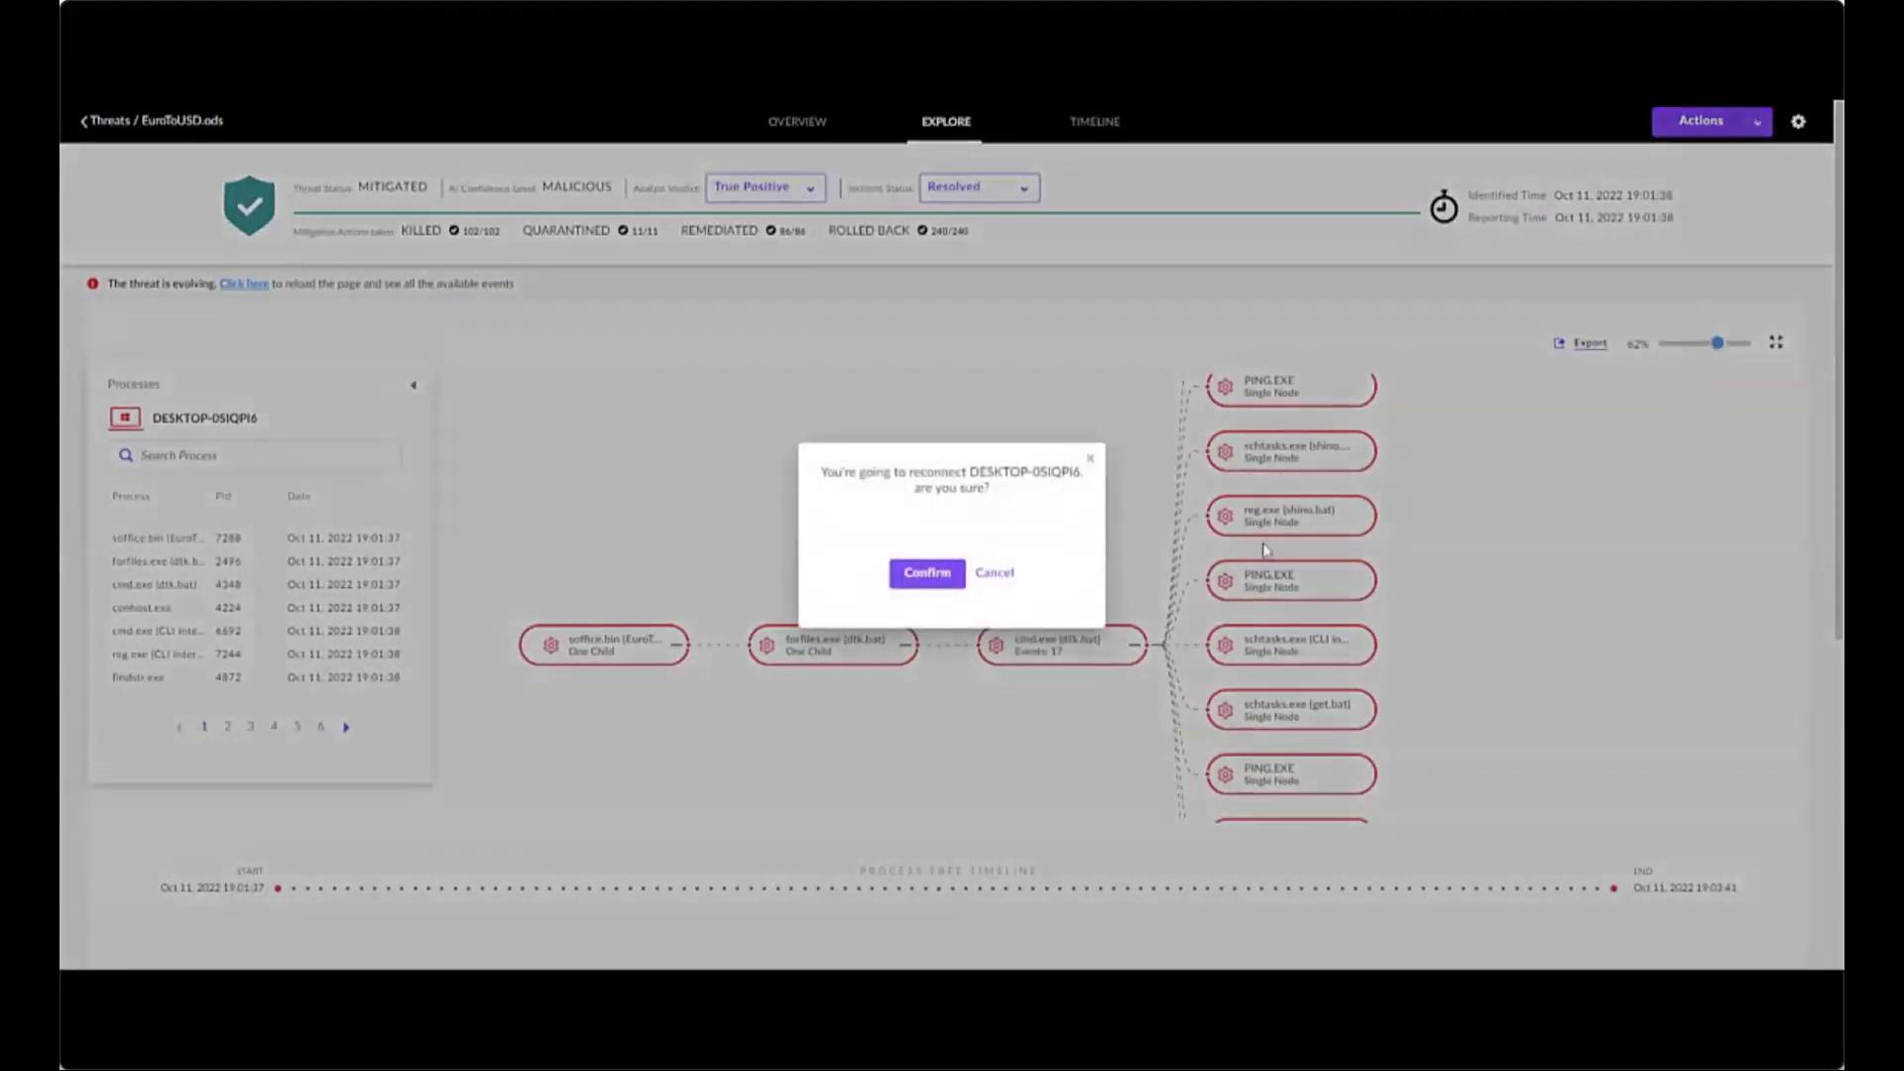
{"action": "left_click", "coordinate": [906, 579]}
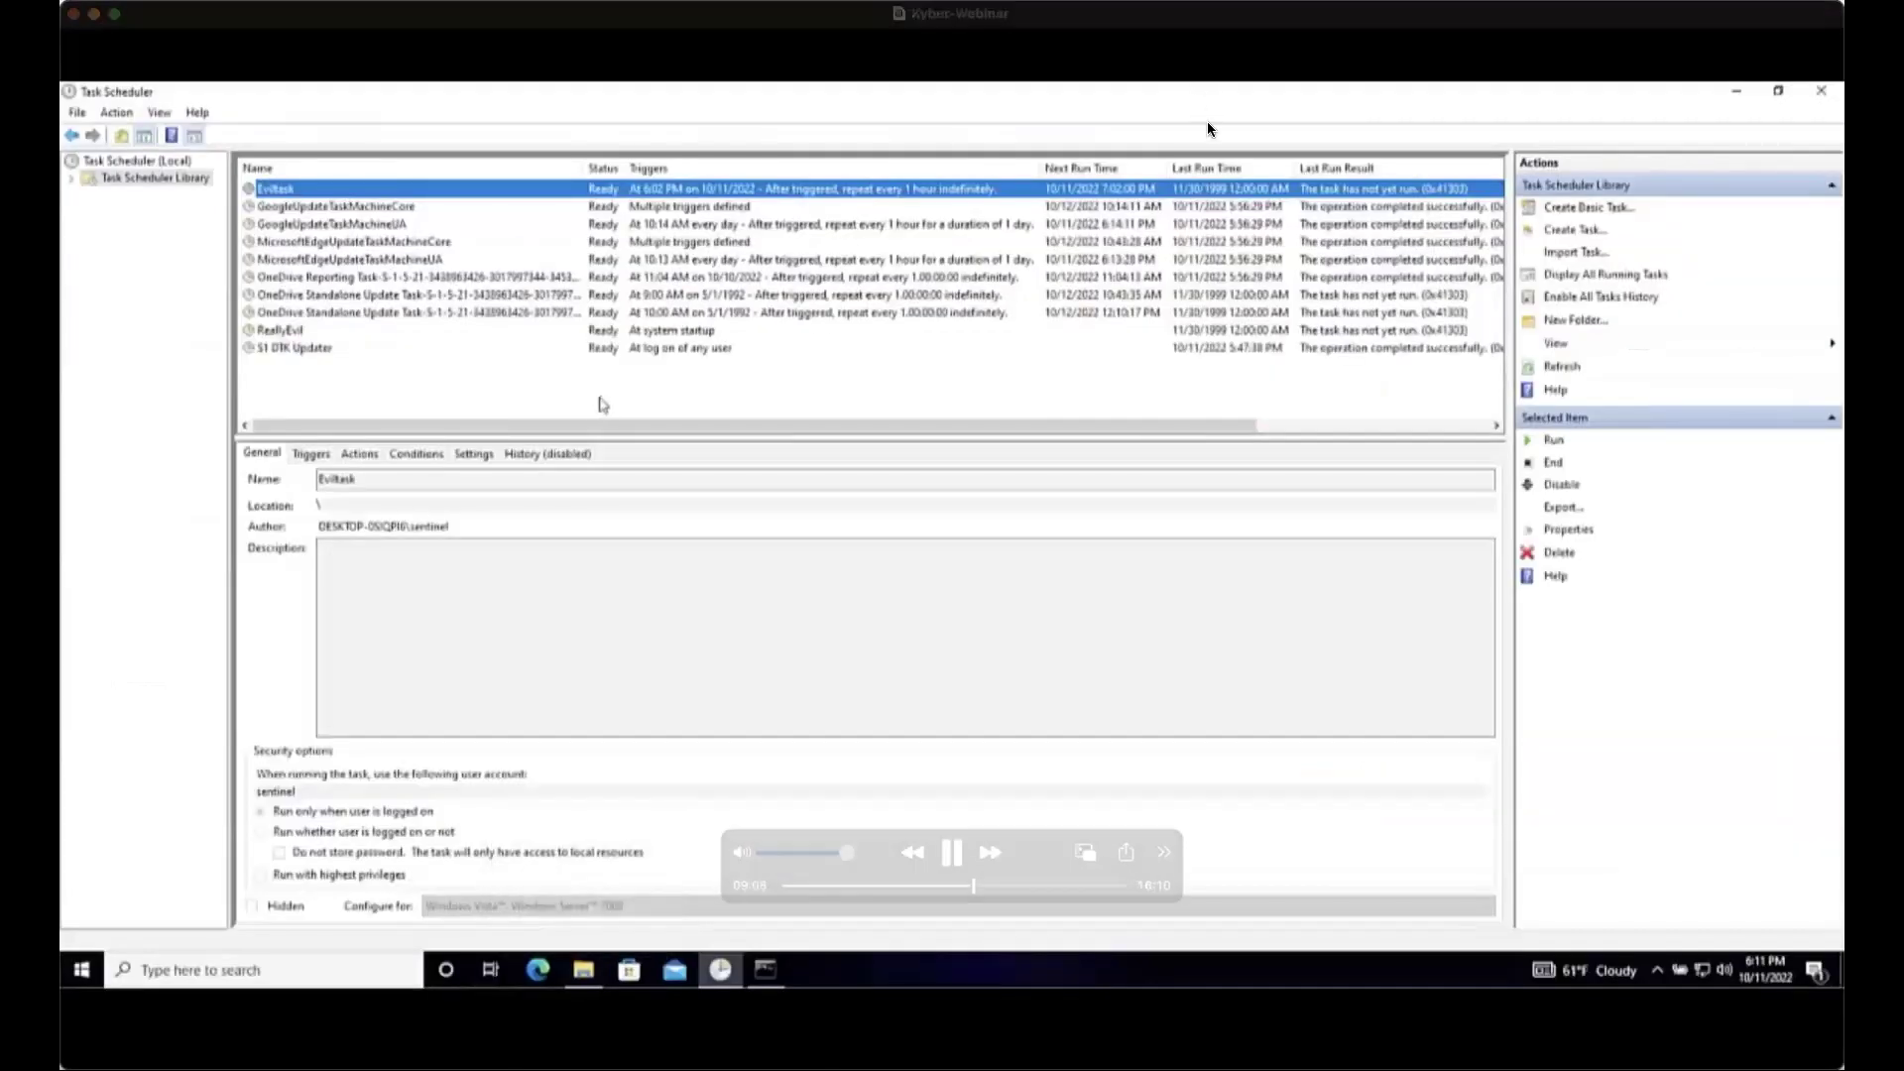
- On the remediated endpoint, refresh the task list in the Task Scheduler Library
{"action": "left_click", "coordinate": [601, 405]}
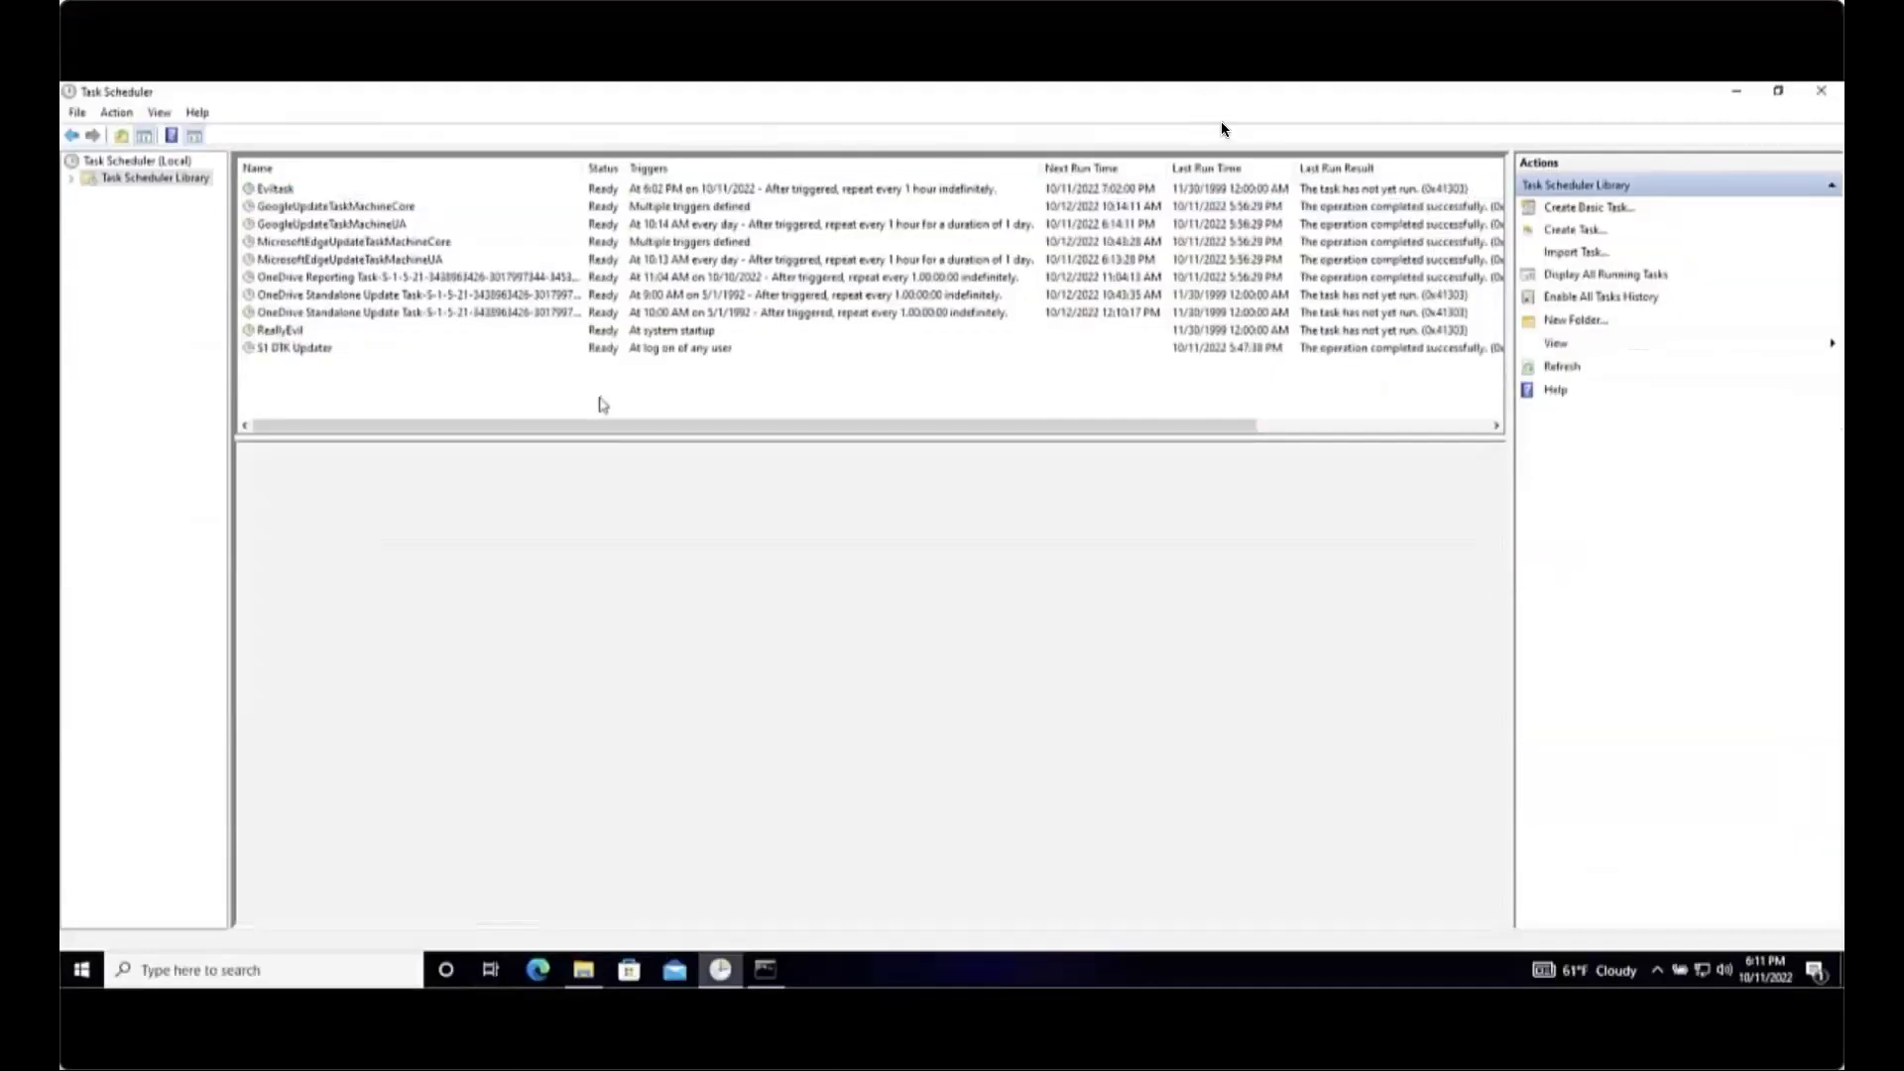
{"action": "right_click", "coordinate": [437, 398]}
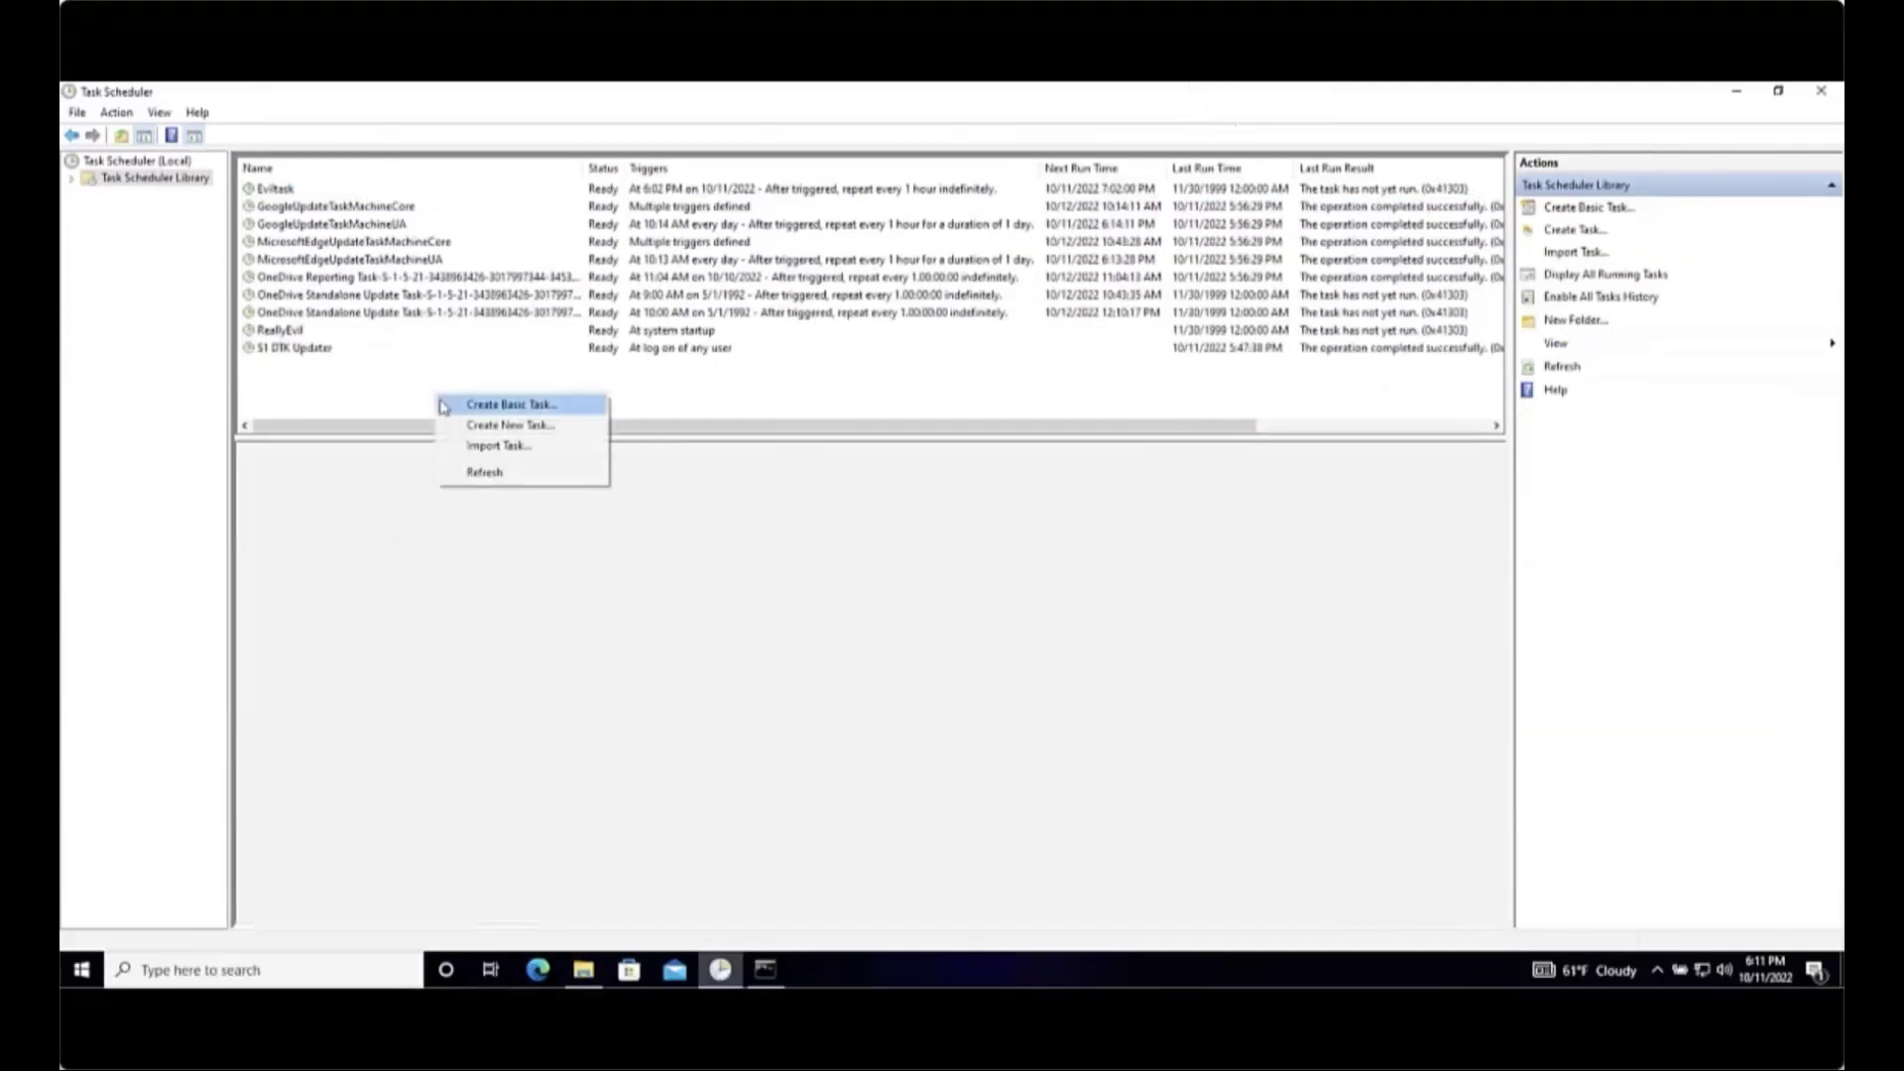
{"action": "left_click", "coordinate": [499, 476]}
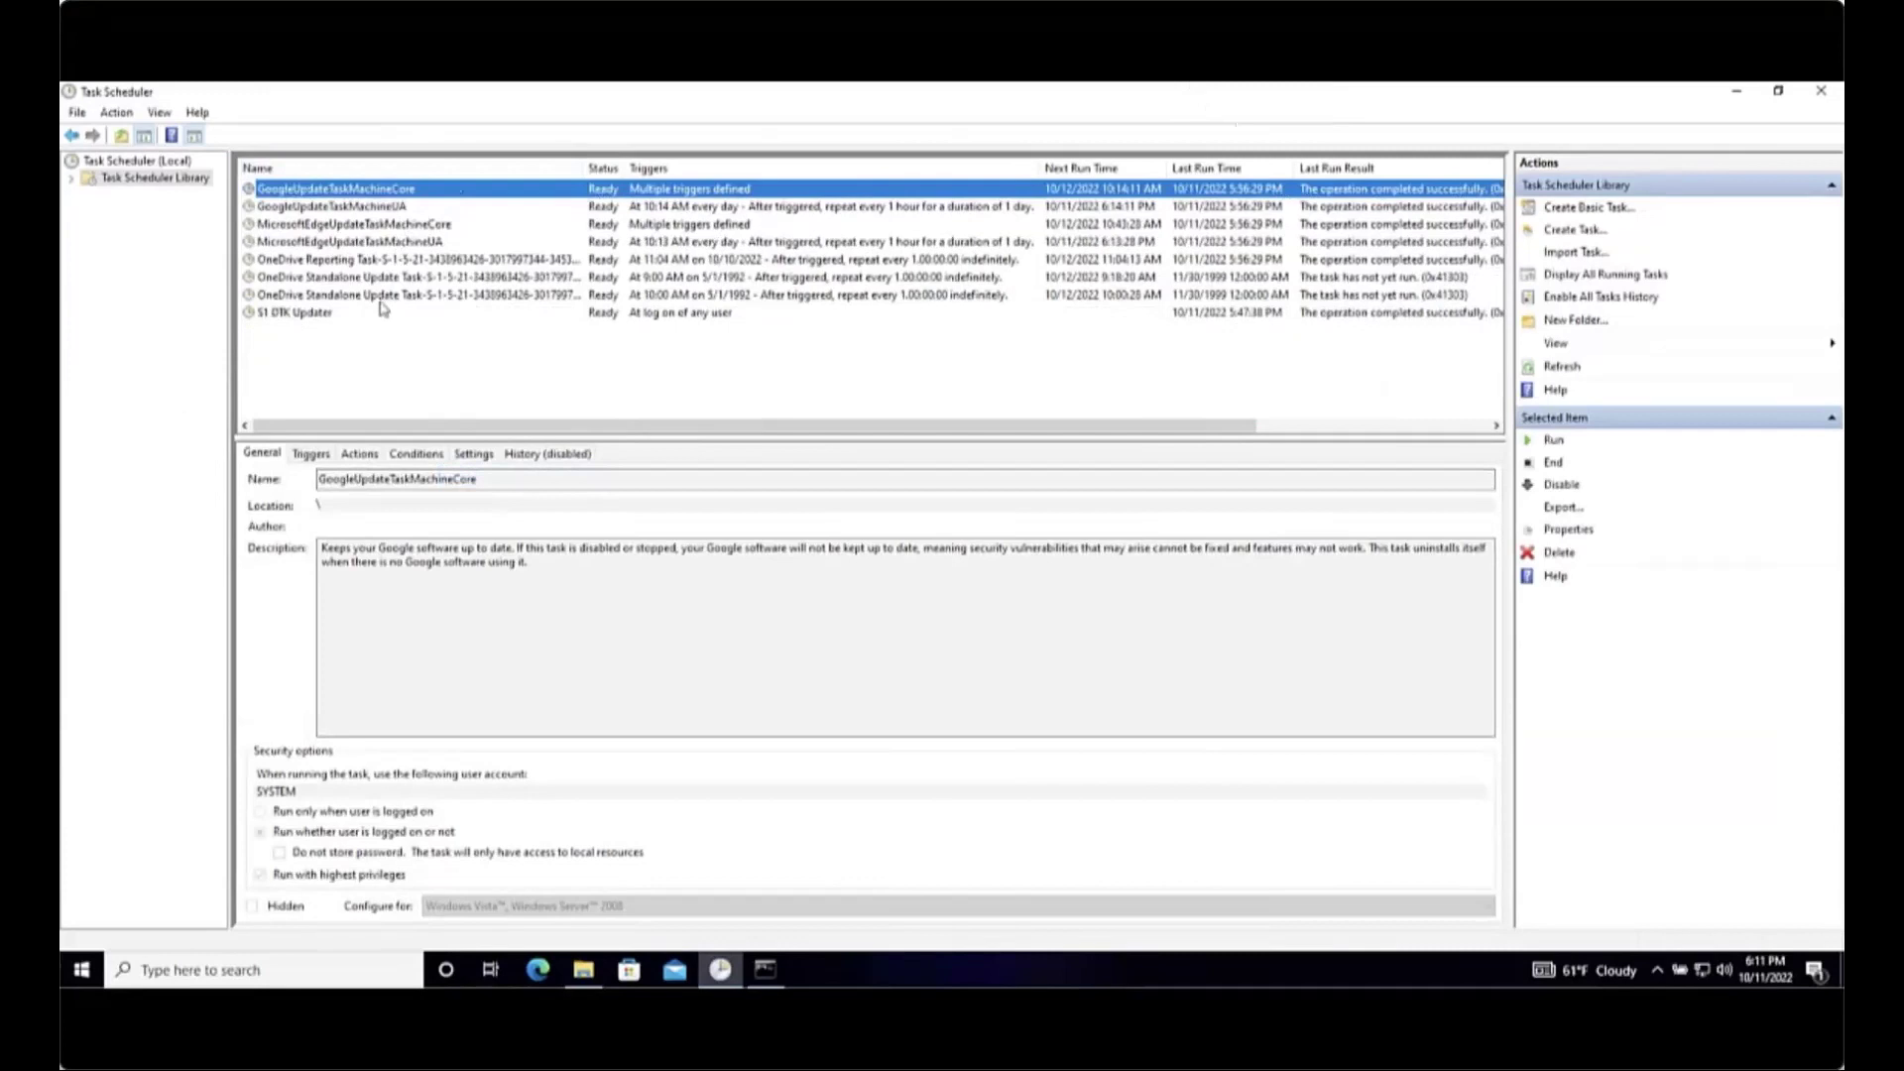
- Close Task Scheduler and the Demo01 folder window on the endpoint
{"action": "left_click", "coordinate": [1820, 91]}
{"action": "left_click", "coordinate": [1254, 708]}
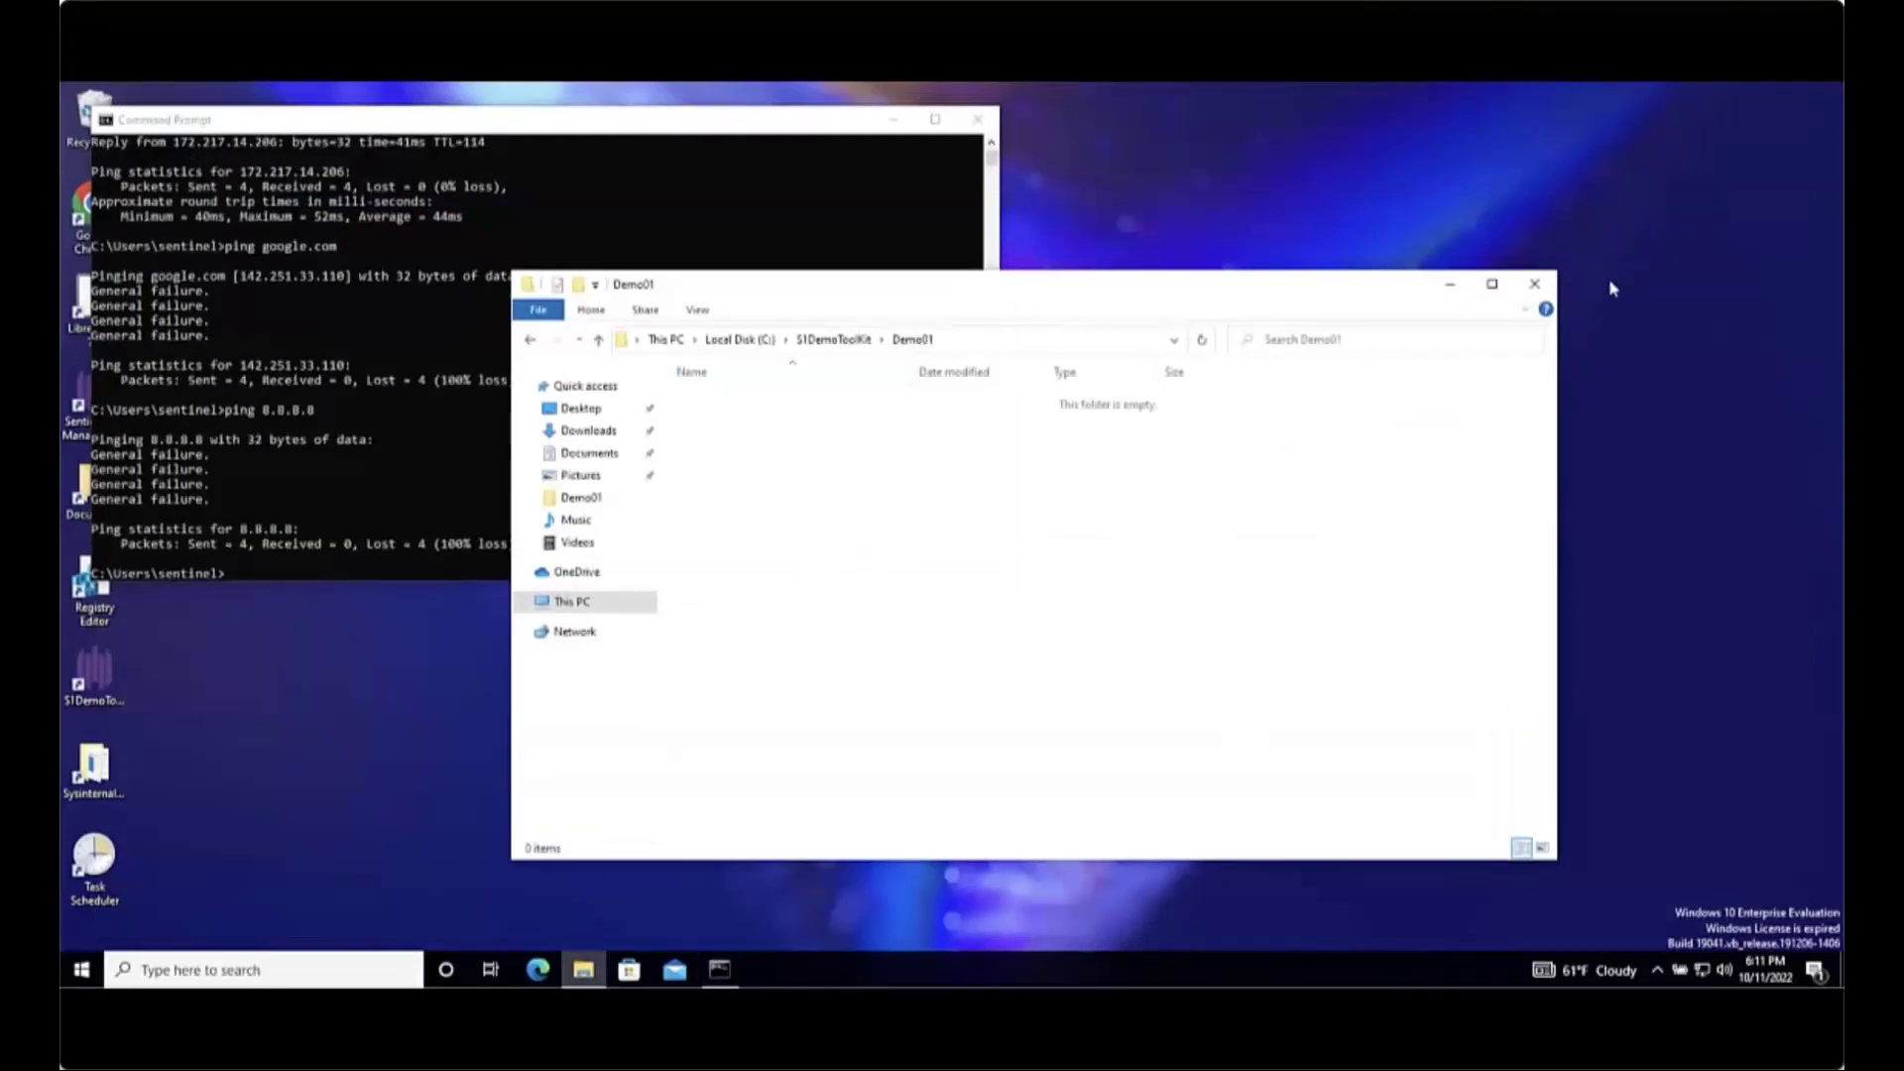
{"action": "left_click", "coordinate": [1534, 283]}
- Bring Command Prompt into clear view and test the reconnected endpoint's network by pinging google.com
{"action": "left_click_drag", "start_coordinate": [695, 130], "coordinate": [1109, 255]}
{"action": "left_click", "coordinate": [1060, 563]}
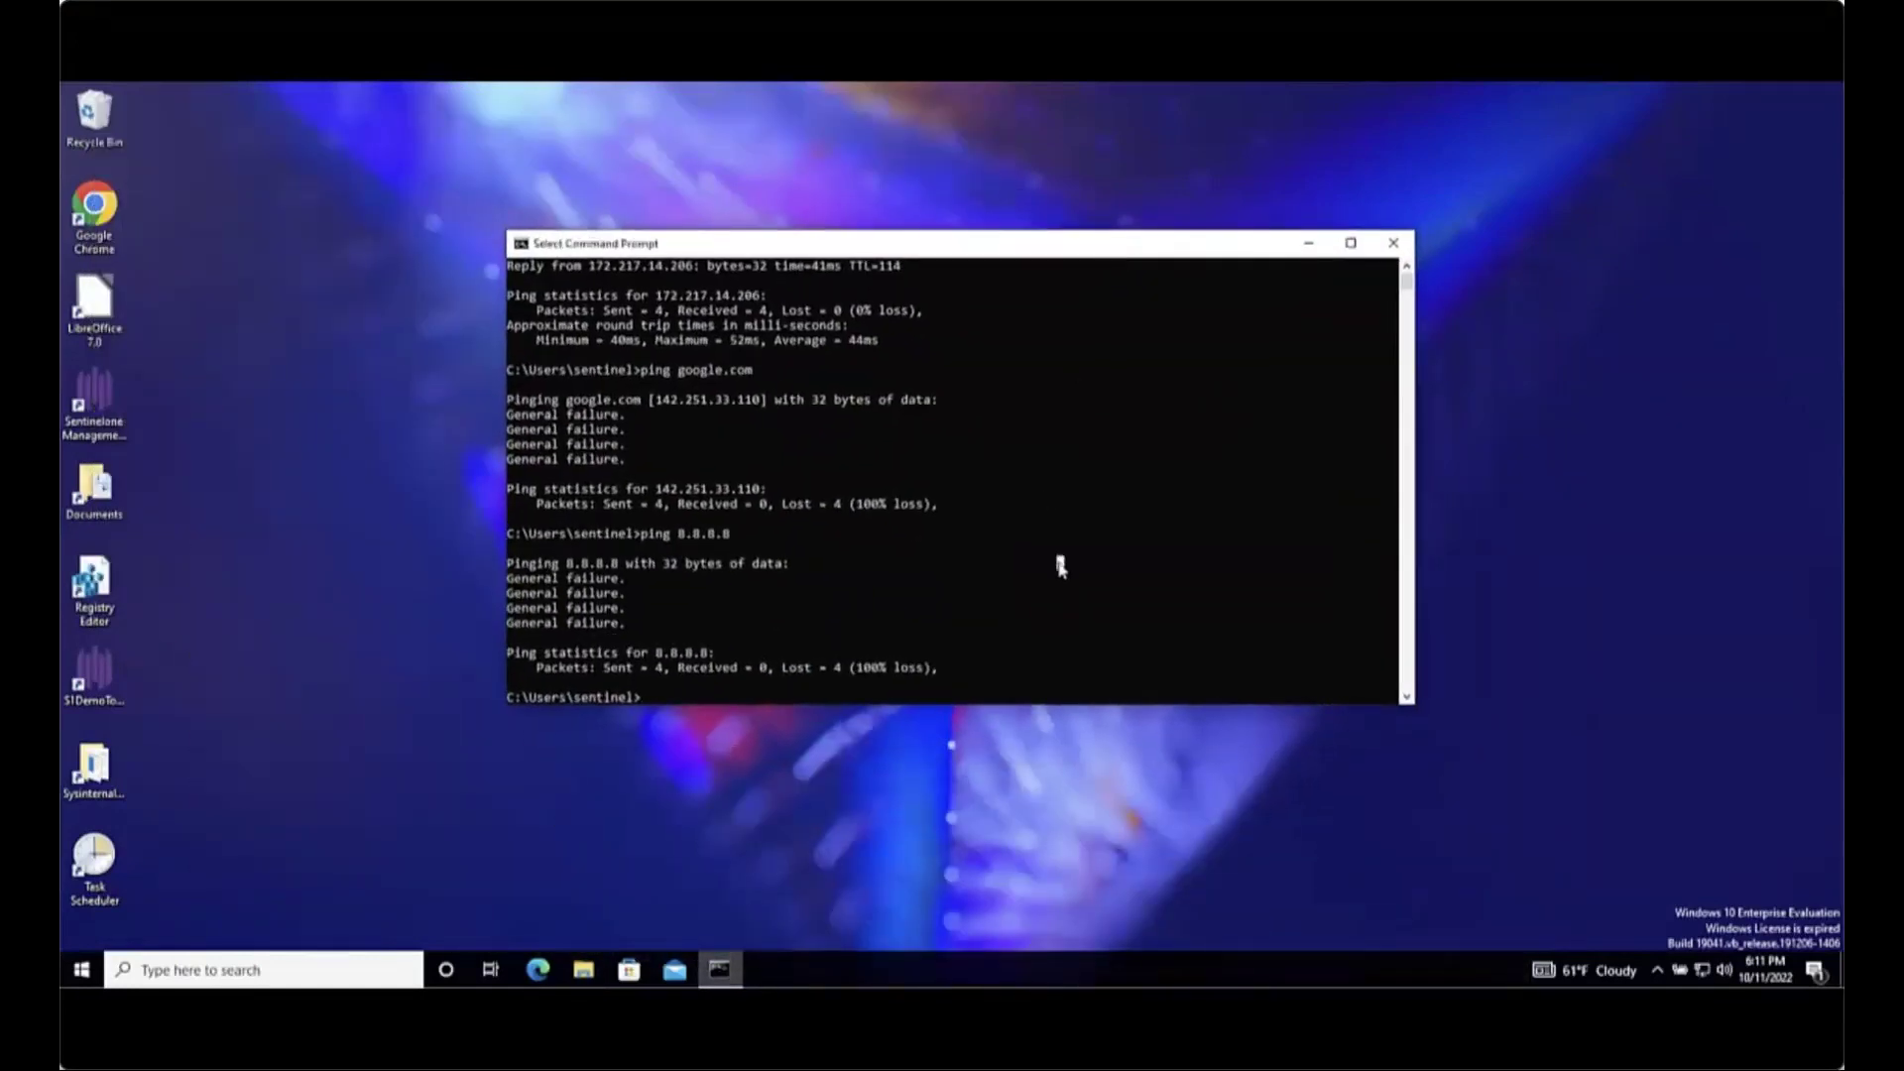
{"action": "type", "text": "ping google.com"}
{"action": "key", "text": "Return"}
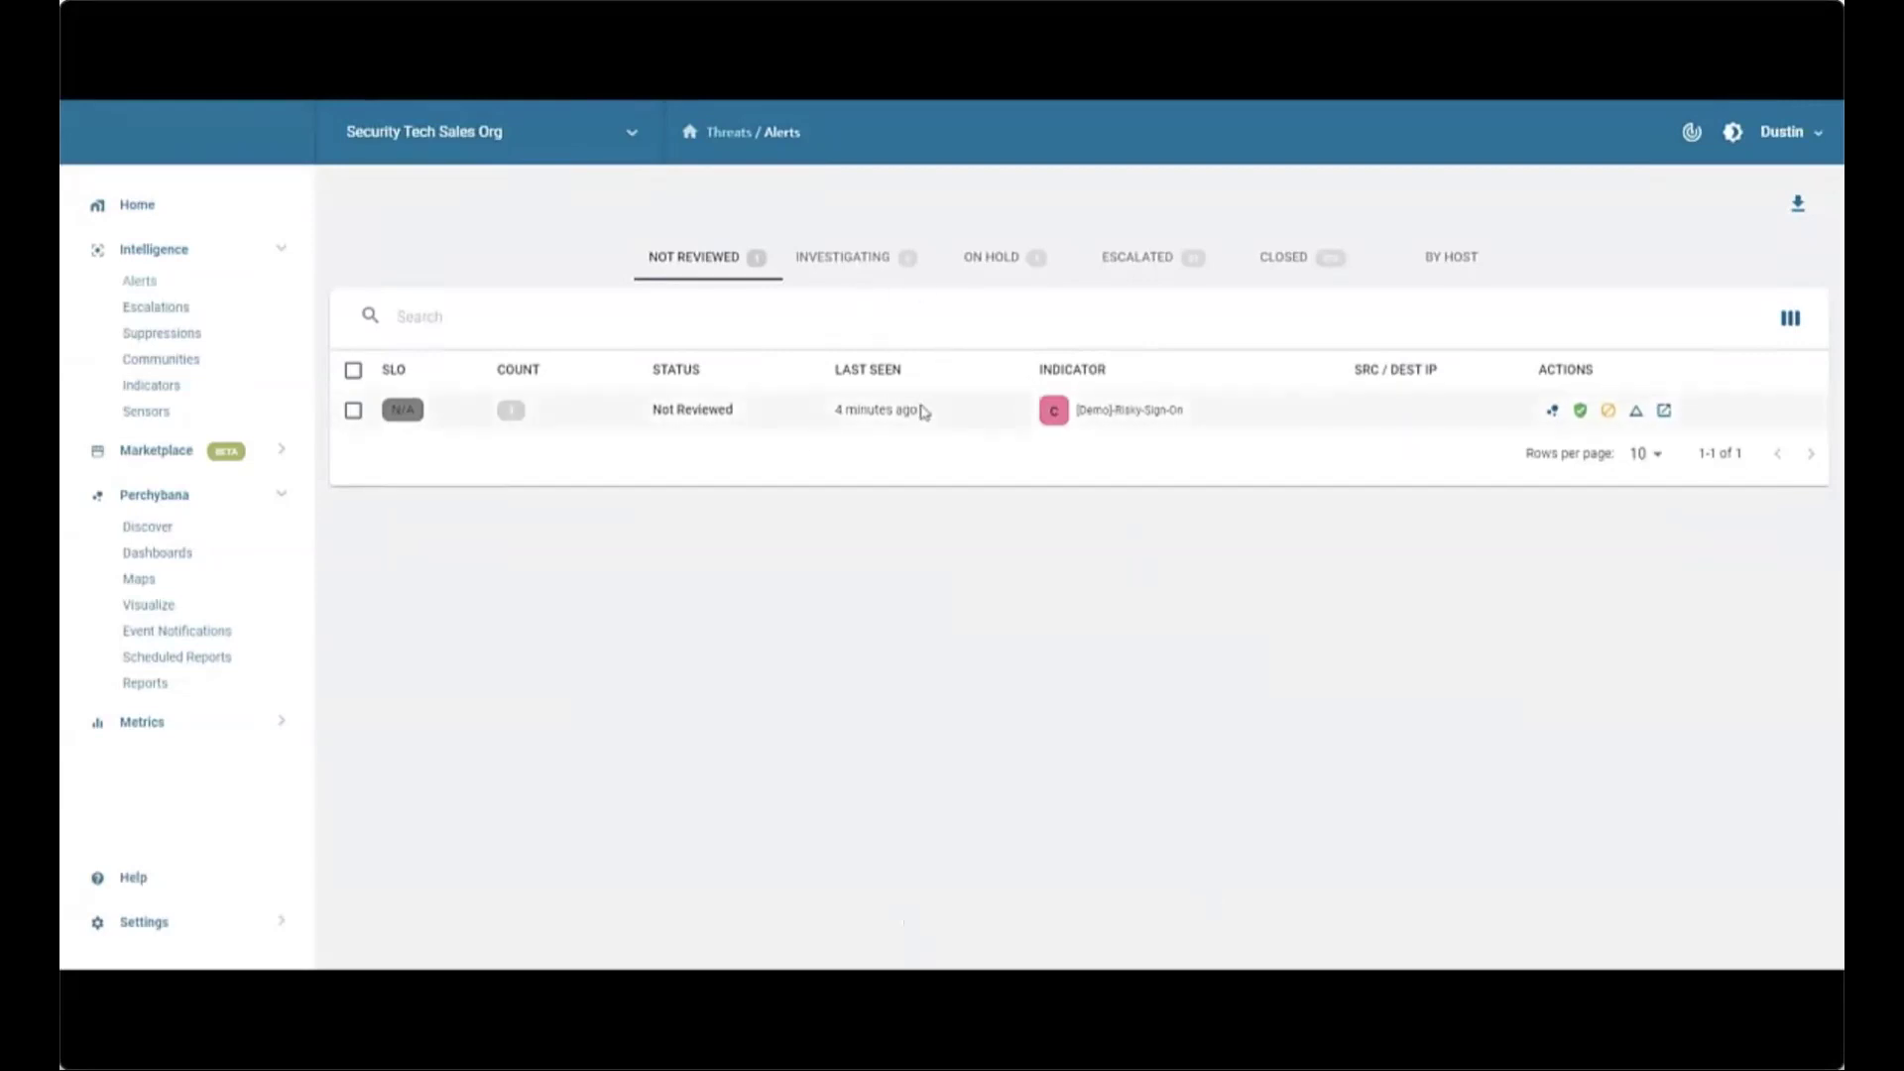
- In Perch, open the [Demo]-Risky-Sign-On alert and its related logs, and examine the newest sign-in event's full details
{"action": "left_click", "coordinate": [1105, 426]}
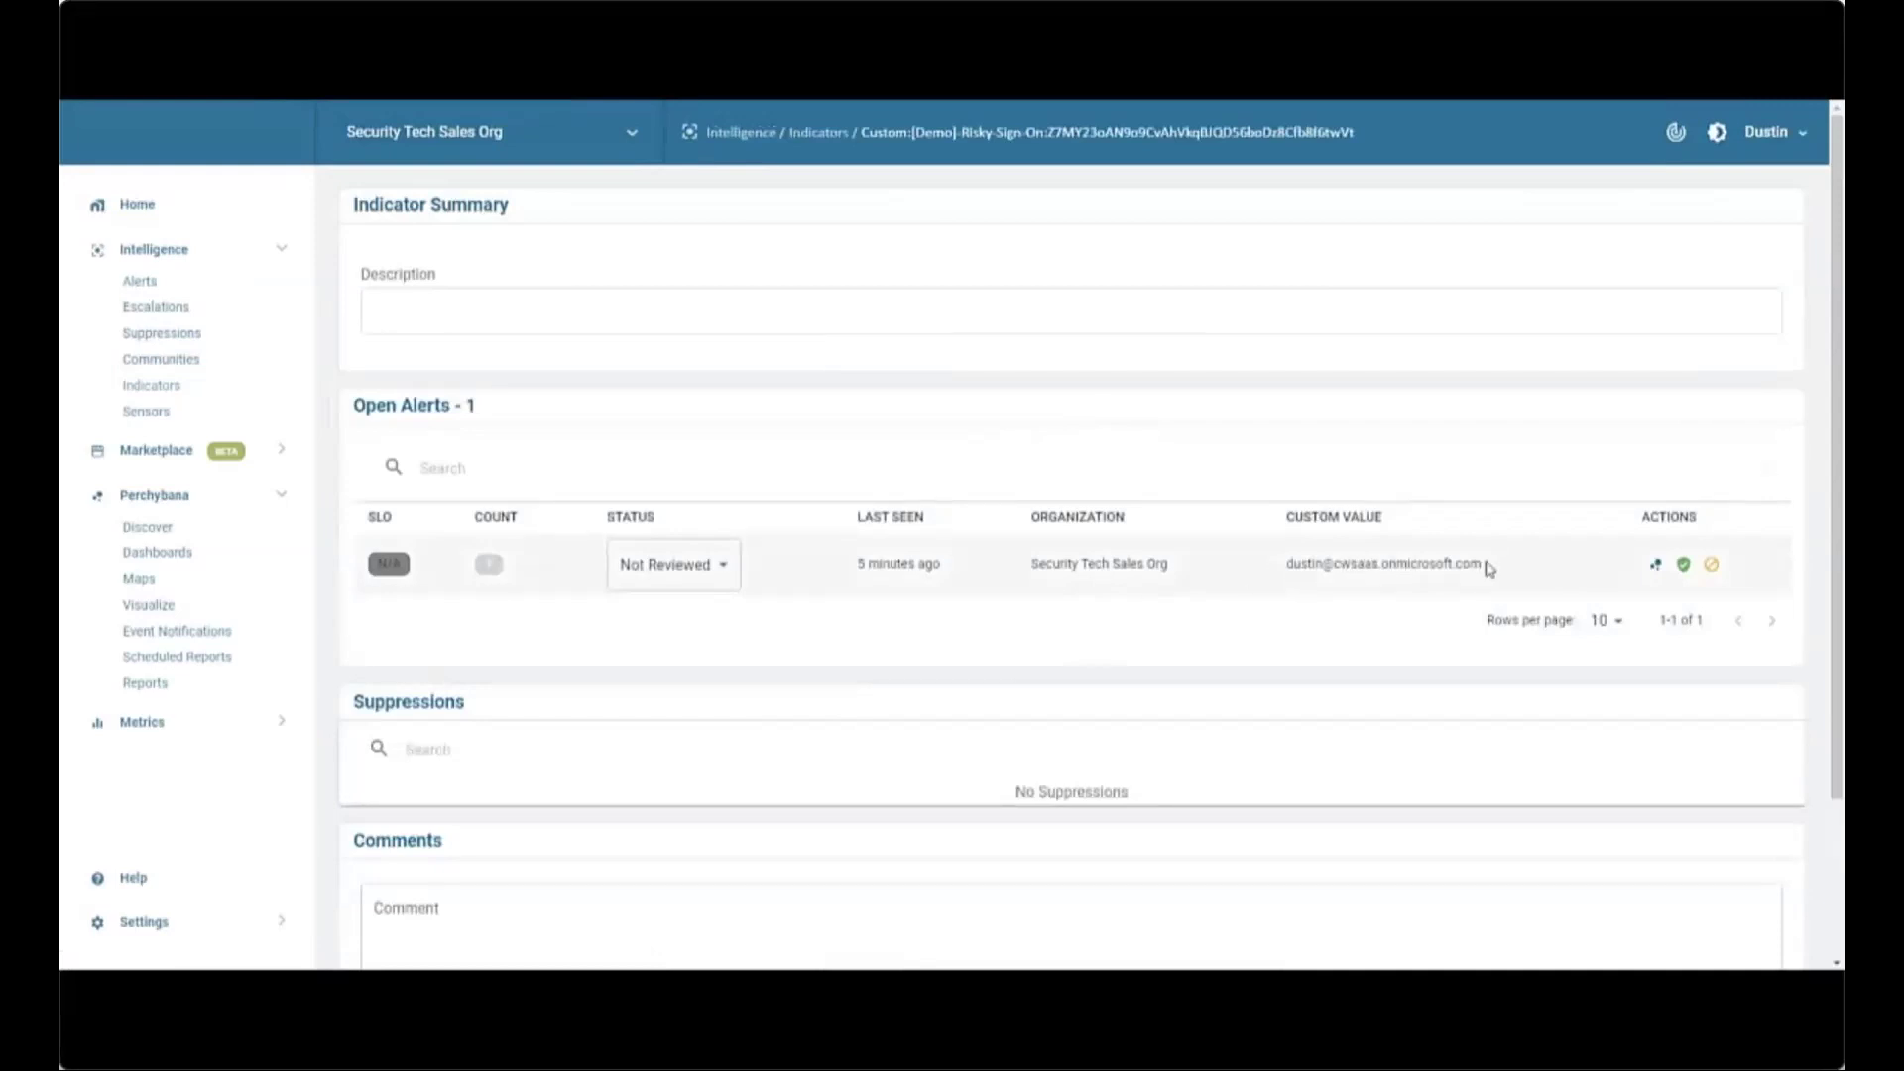
{"action": "left_click", "coordinate": [1657, 568]}
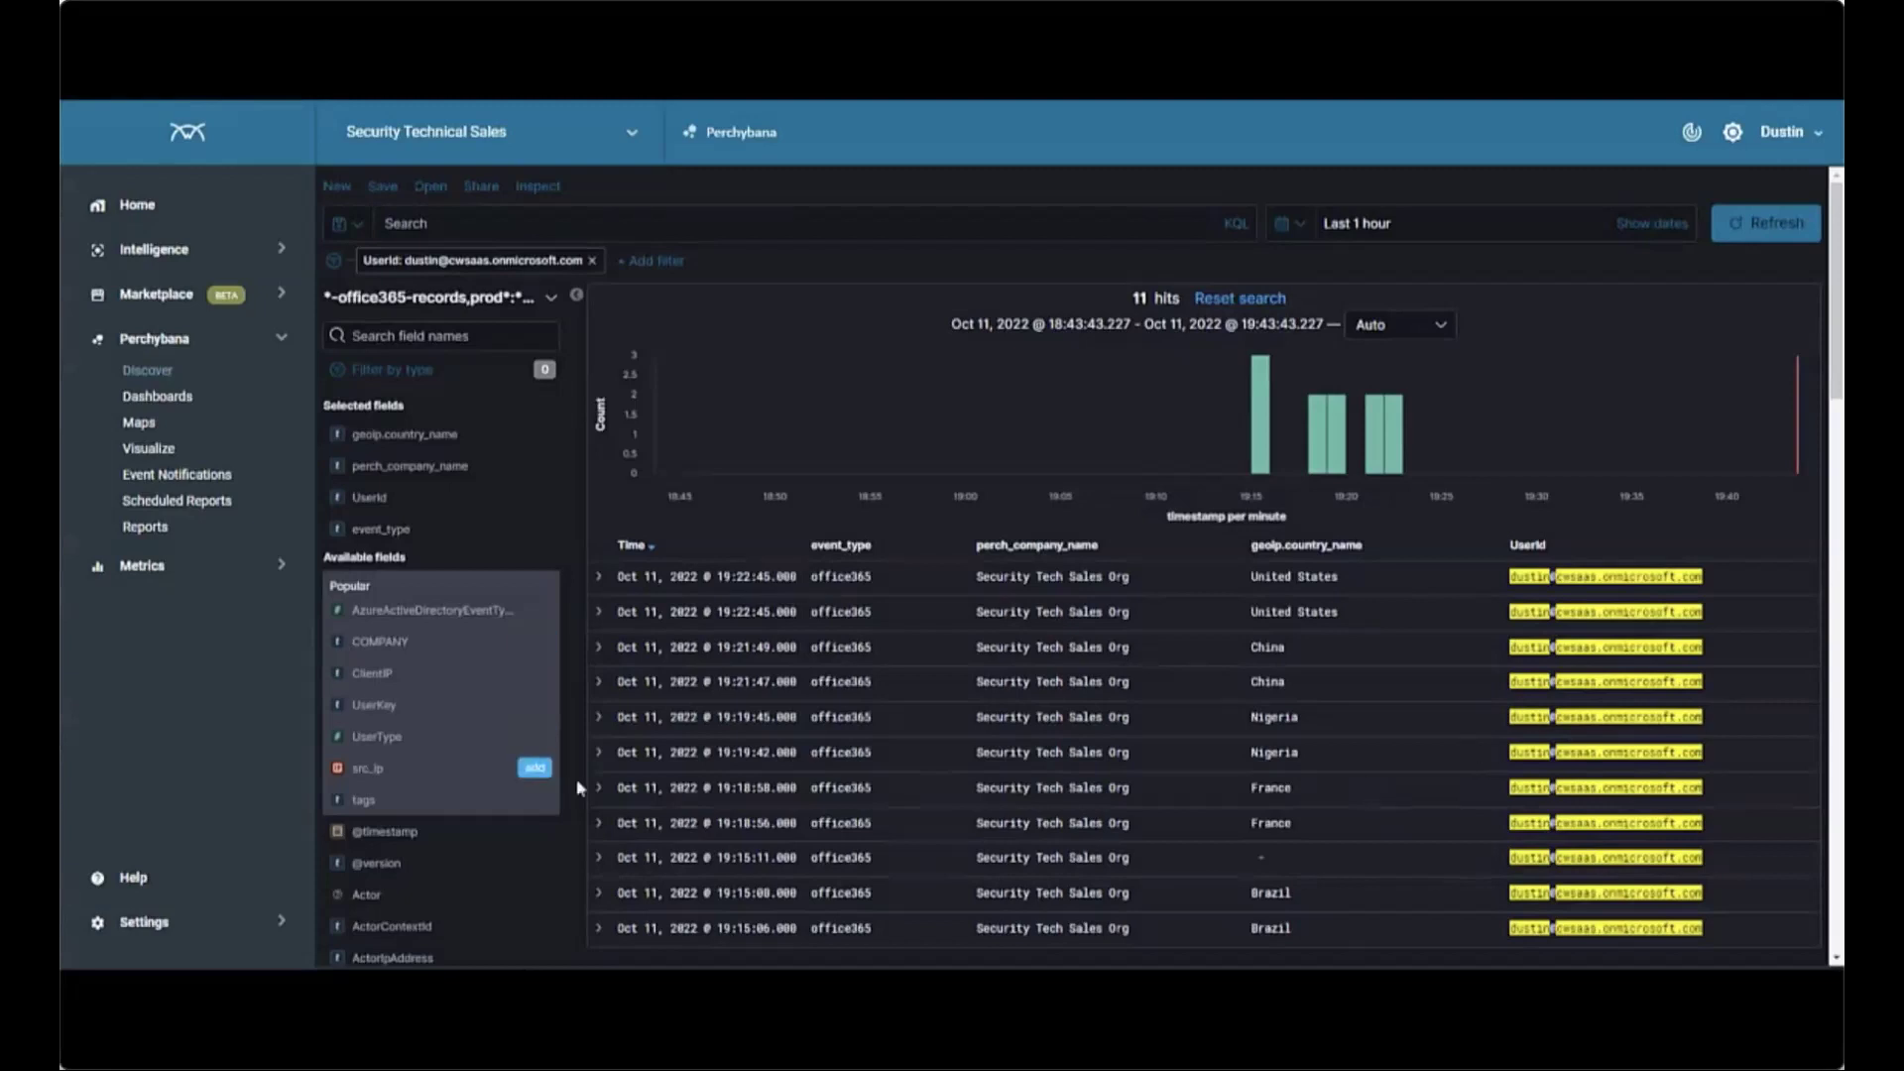
{"action": "left_click", "coordinate": [599, 581]}
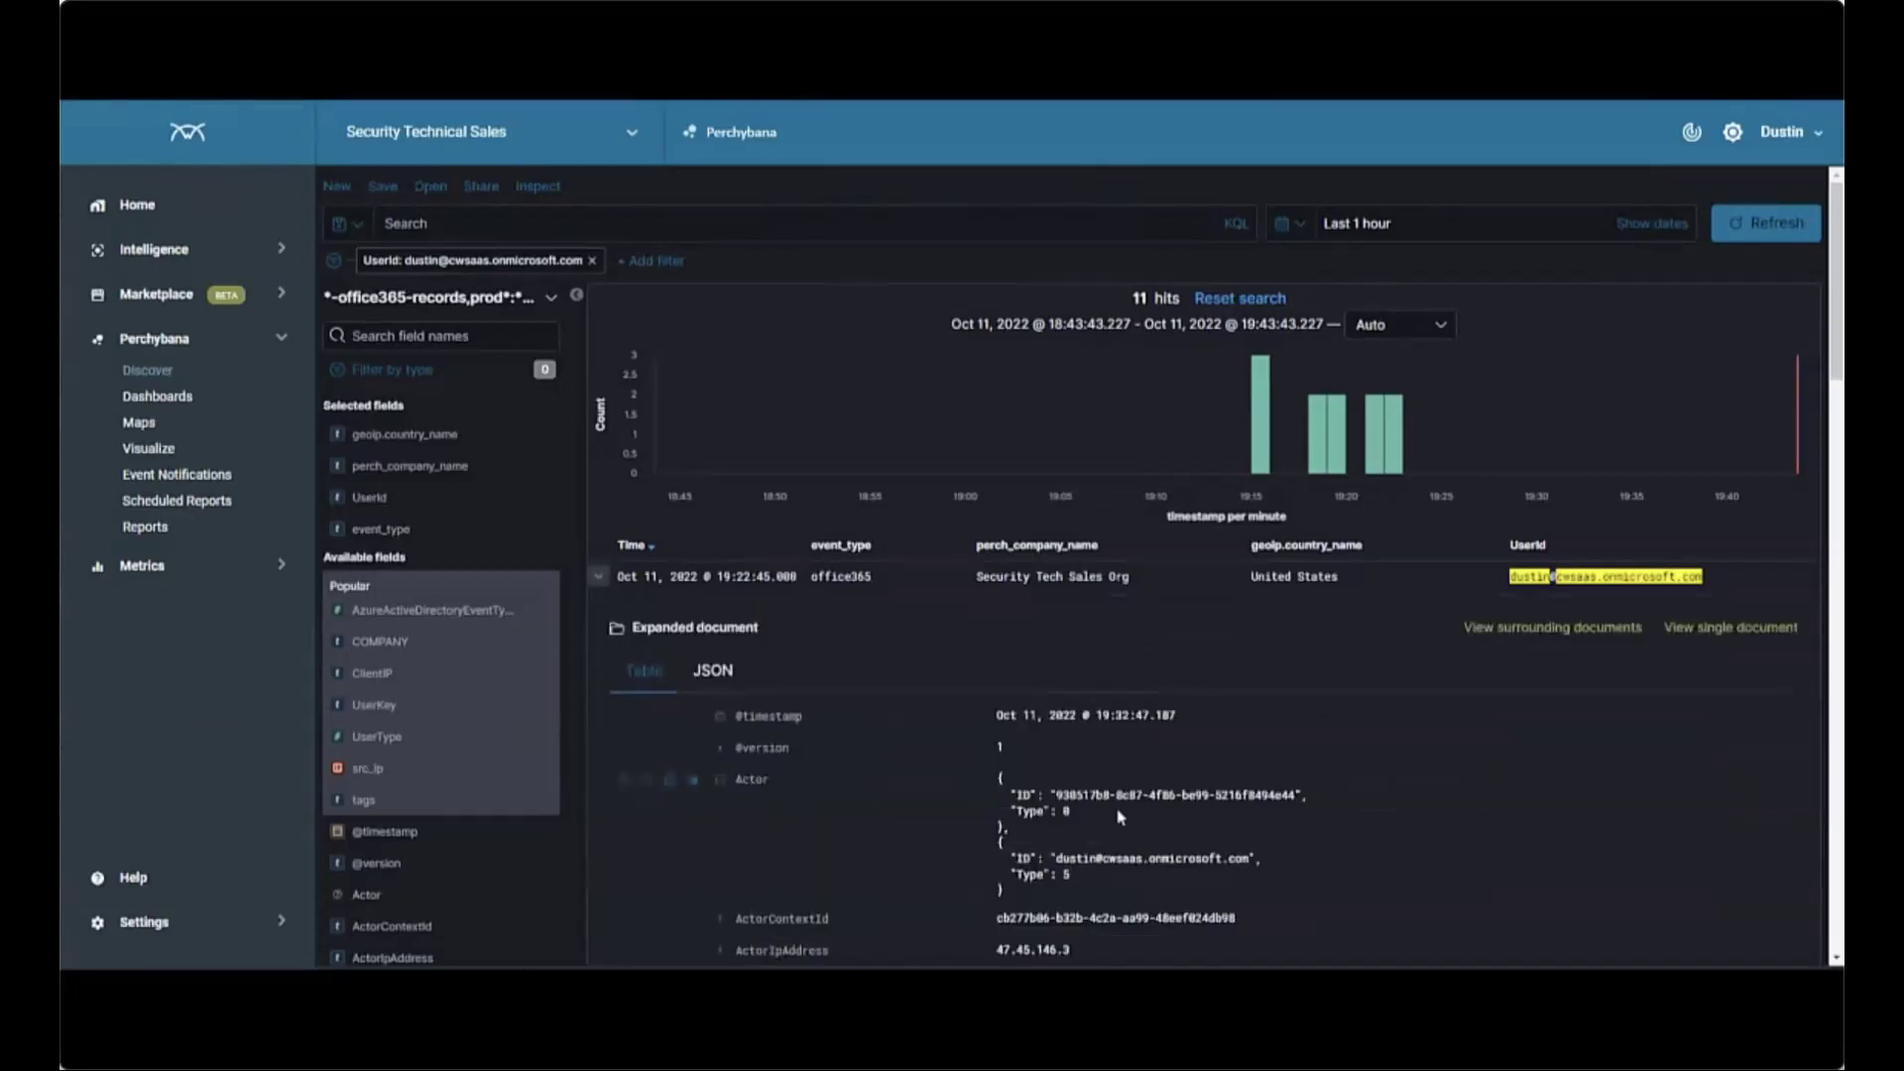
{"action": "scroll", "coordinate": [1118, 831], "scroll_direction": "down", "scroll_amount": 5}
{"action": "scroll", "coordinate": [1118, 840], "scroll_direction": "down", "scroll_amount": 7}
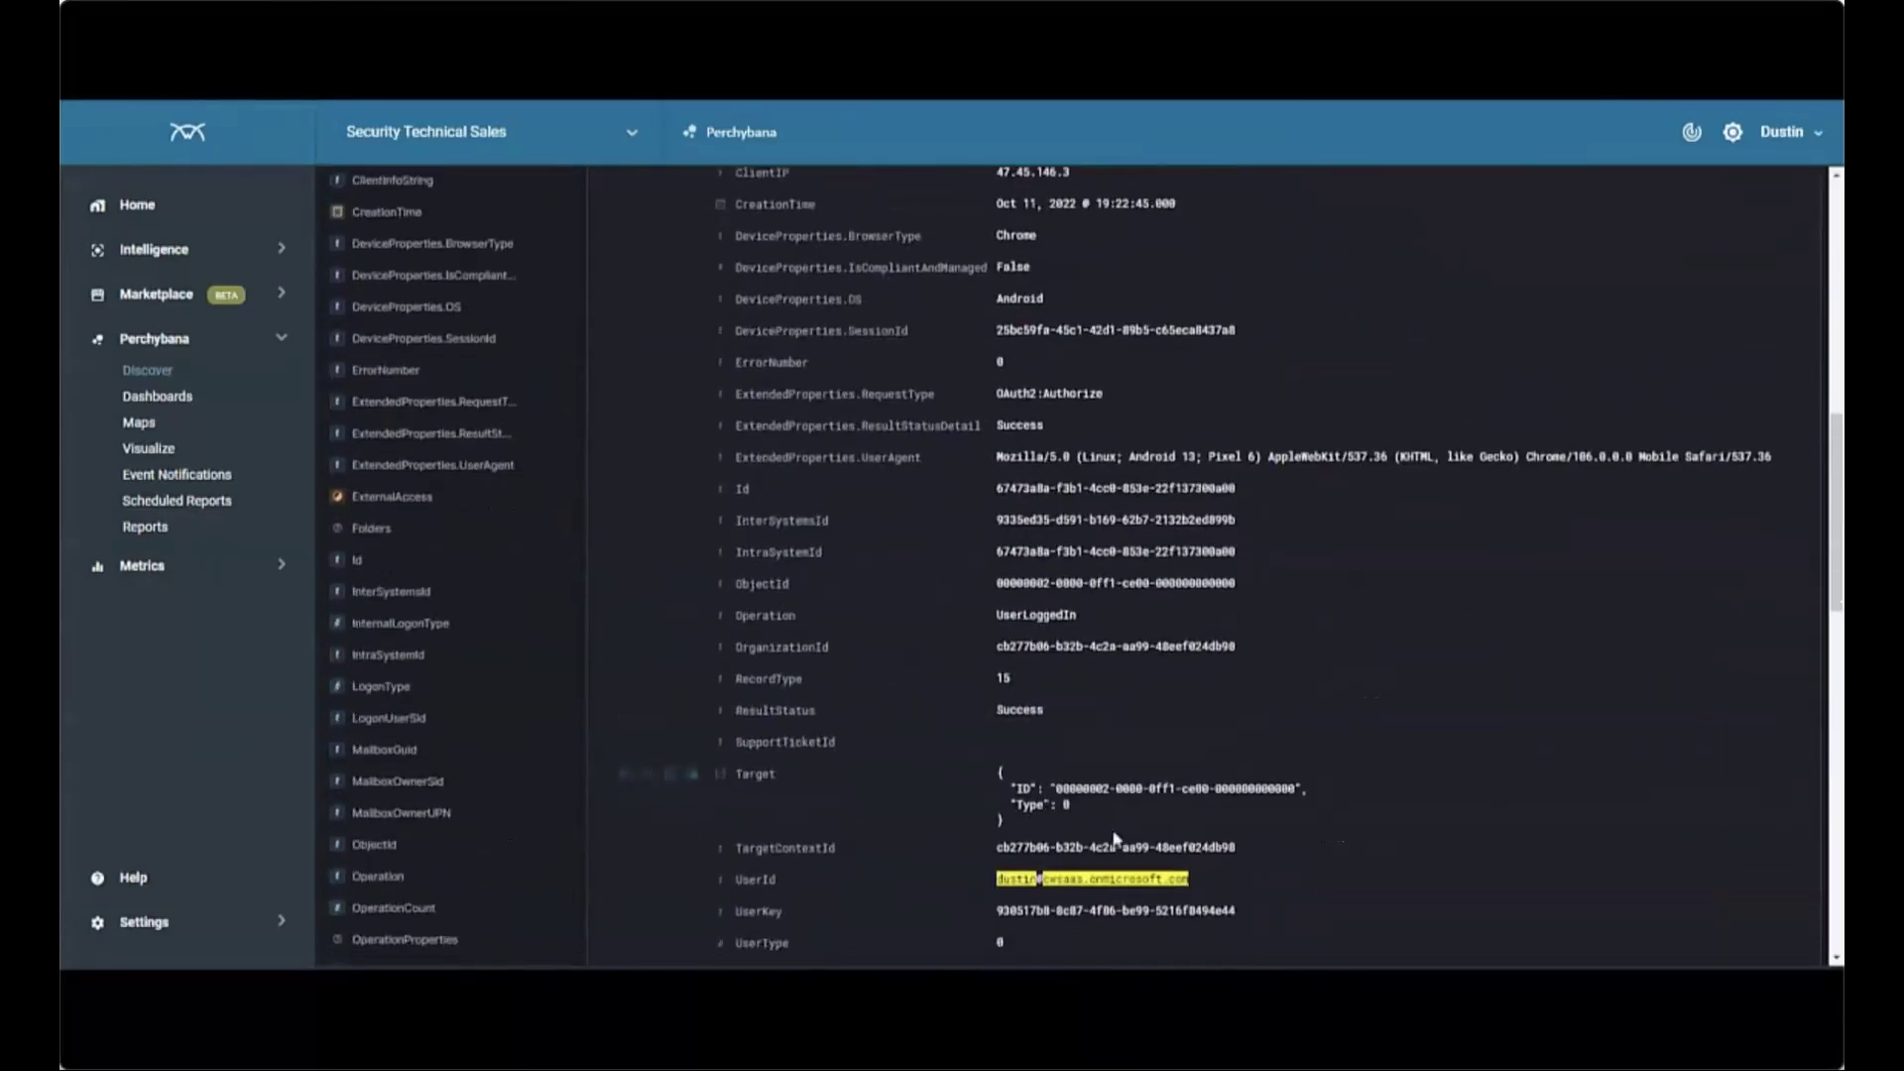
{"action": "scroll", "coordinate": [874, 726], "scroll_direction": "down", "scroll_amount": 4}
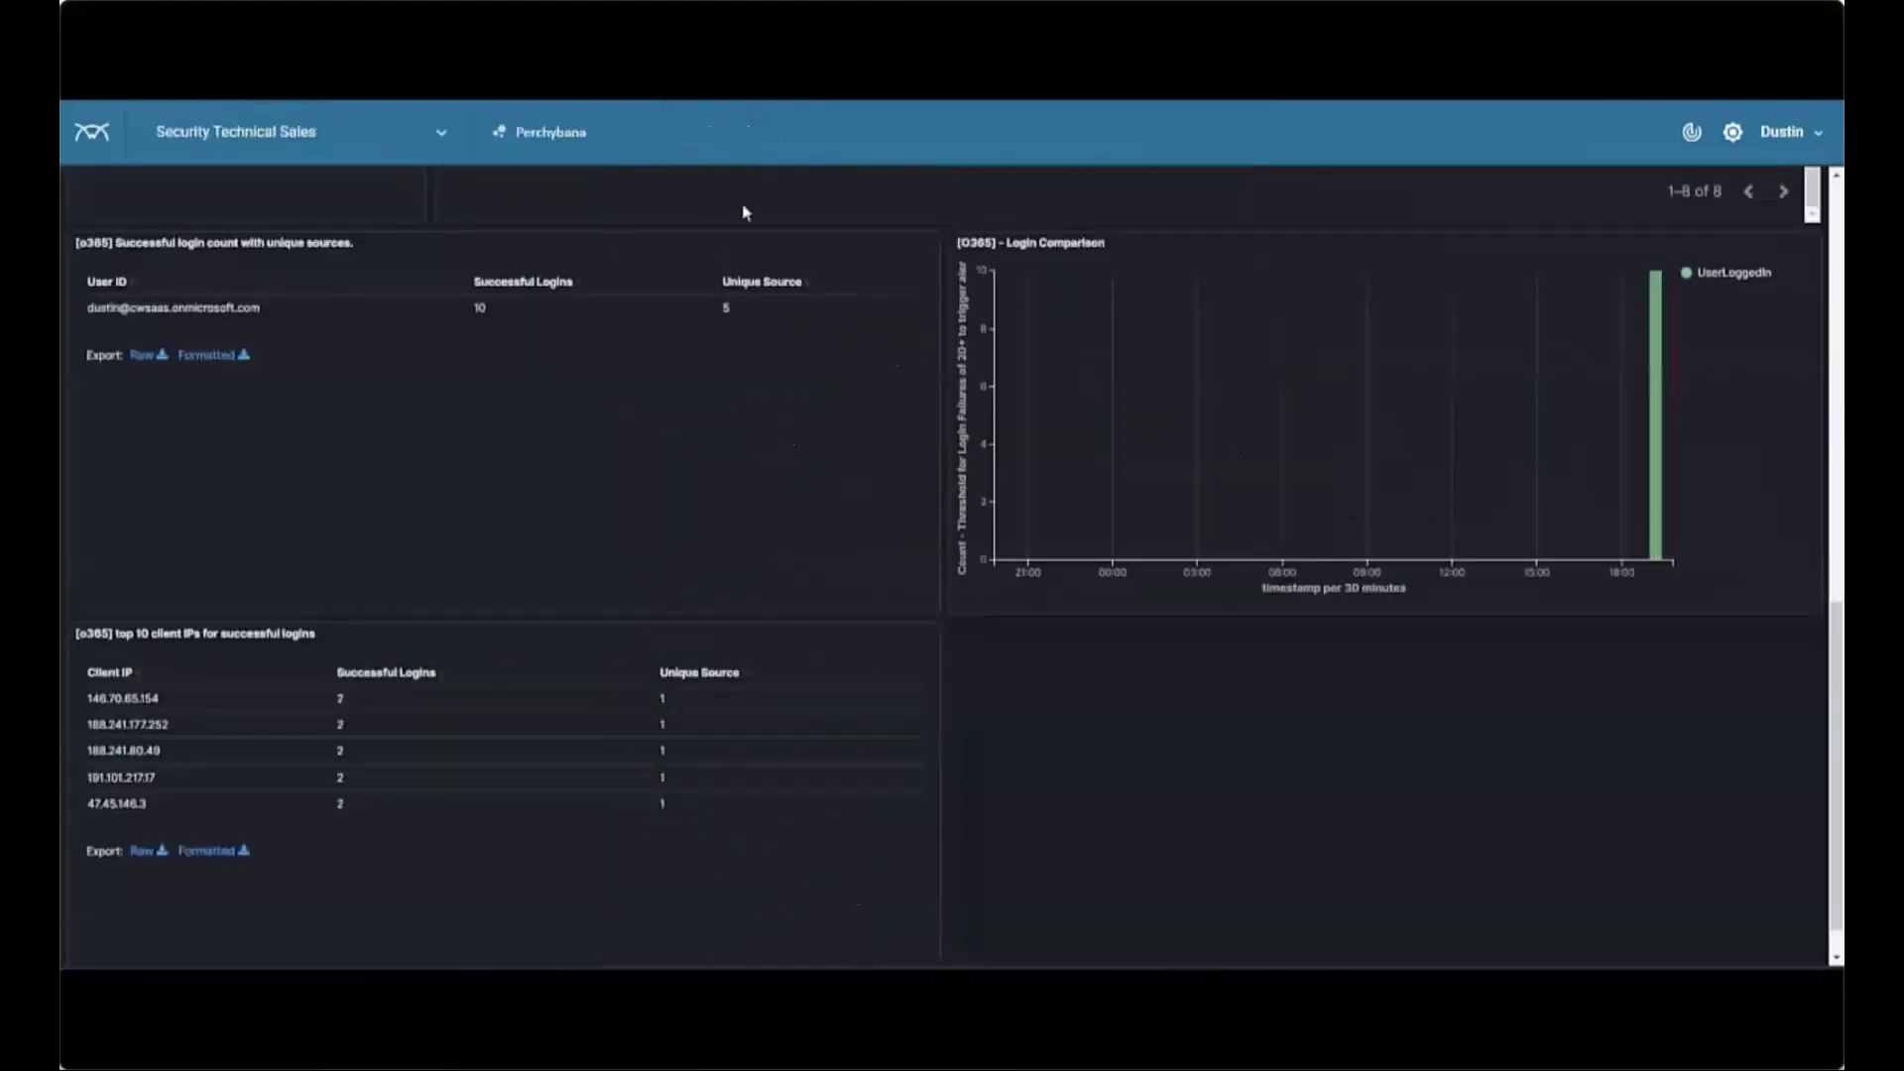
- Examine the Office 365 dashboard's login map and the details of the most recent login from outside the US
{"action": "scroll", "coordinate": [1039, 652], "scroll_direction": "up", "scroll_amount": 10}
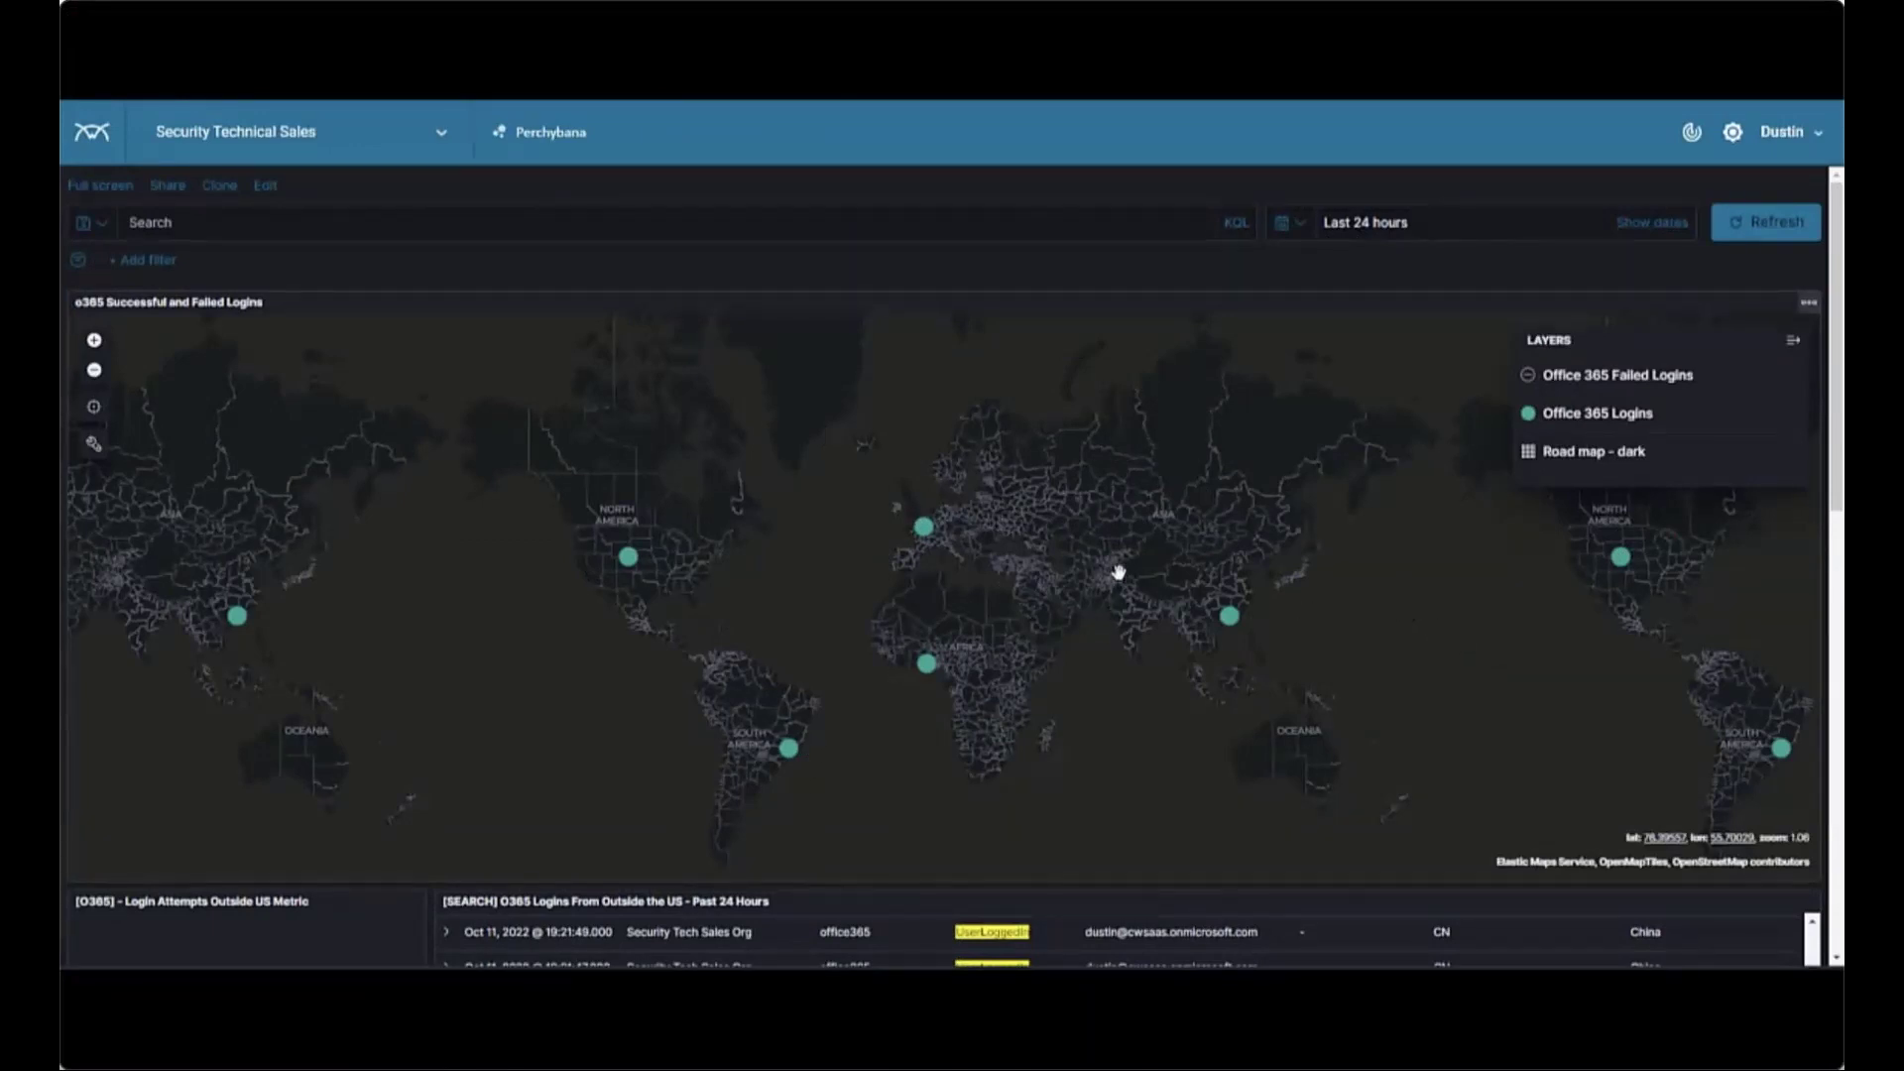
{"action": "scroll", "coordinate": [1119, 575], "scroll_direction": "down", "scroll_amount": 5}
{"action": "scroll", "coordinate": [1118, 572], "scroll_direction": "down", "scroll_amount": 2}
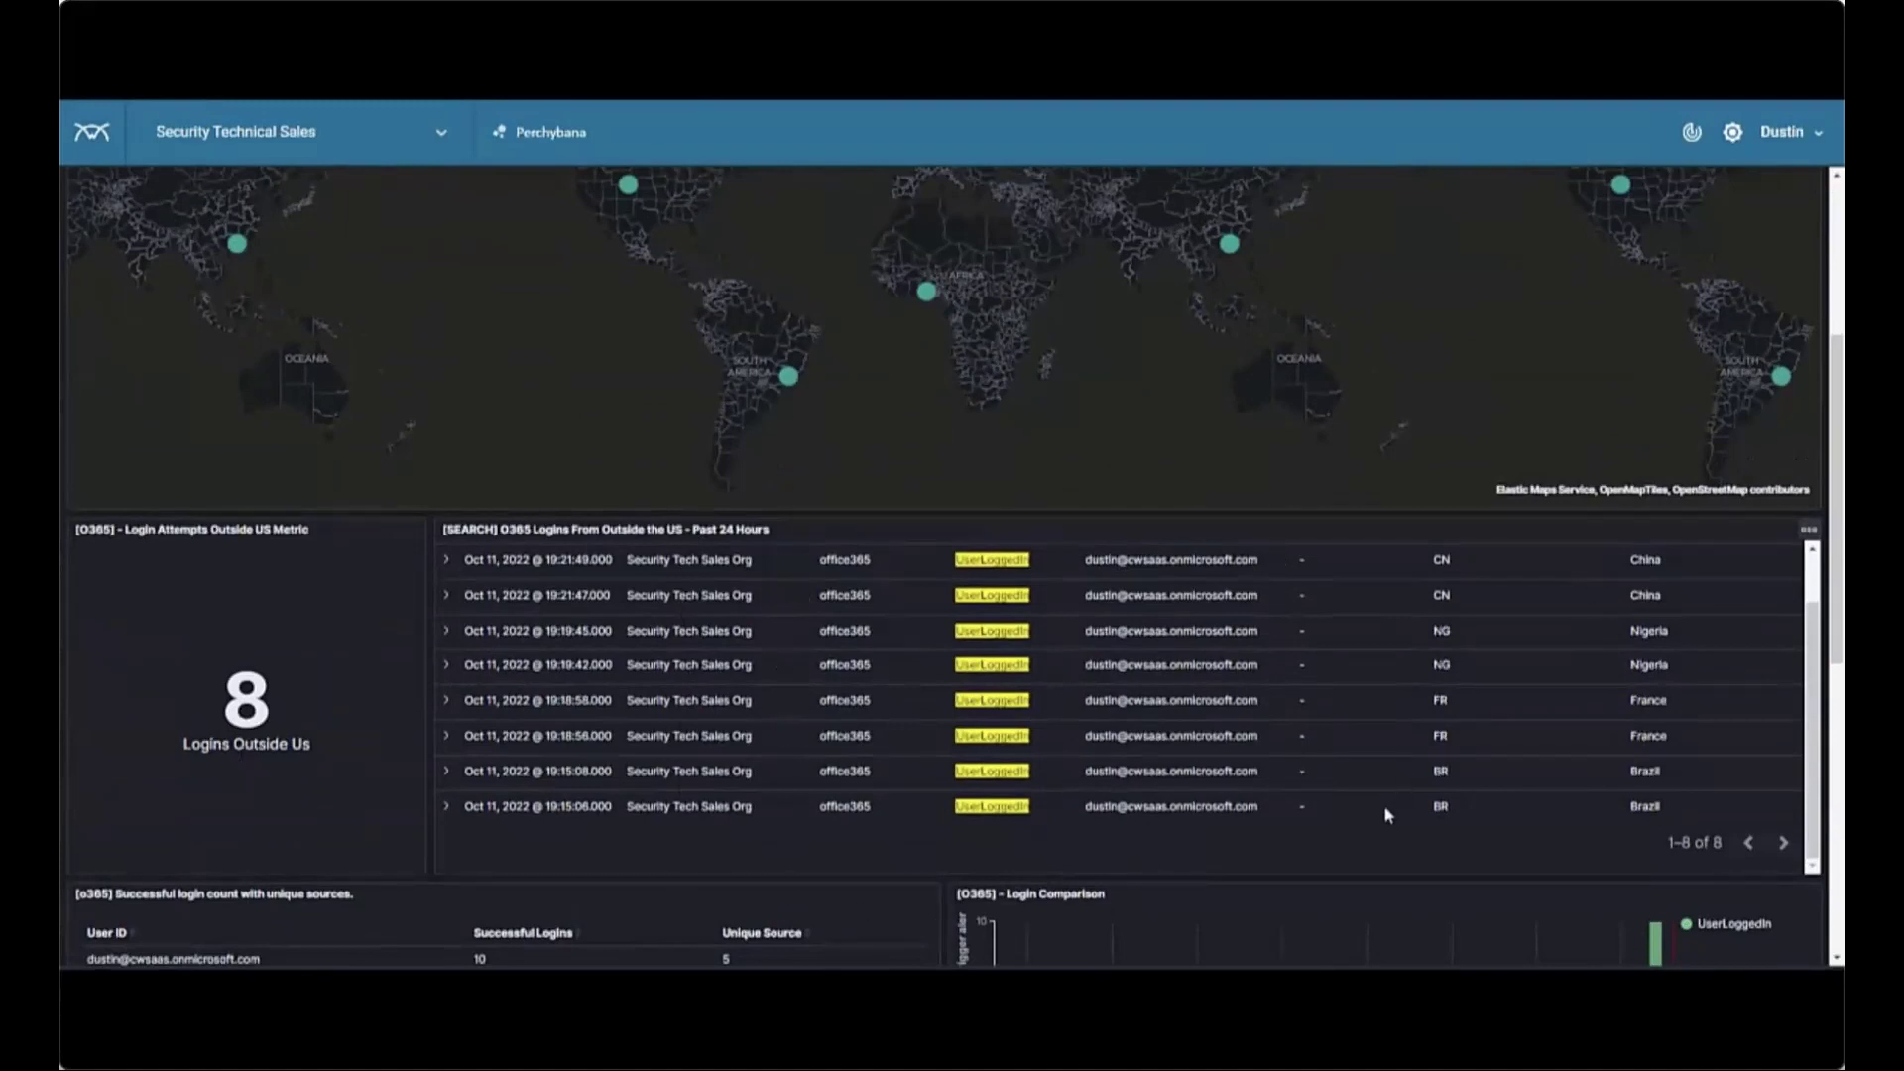
{"action": "left_click", "coordinate": [446, 561]}
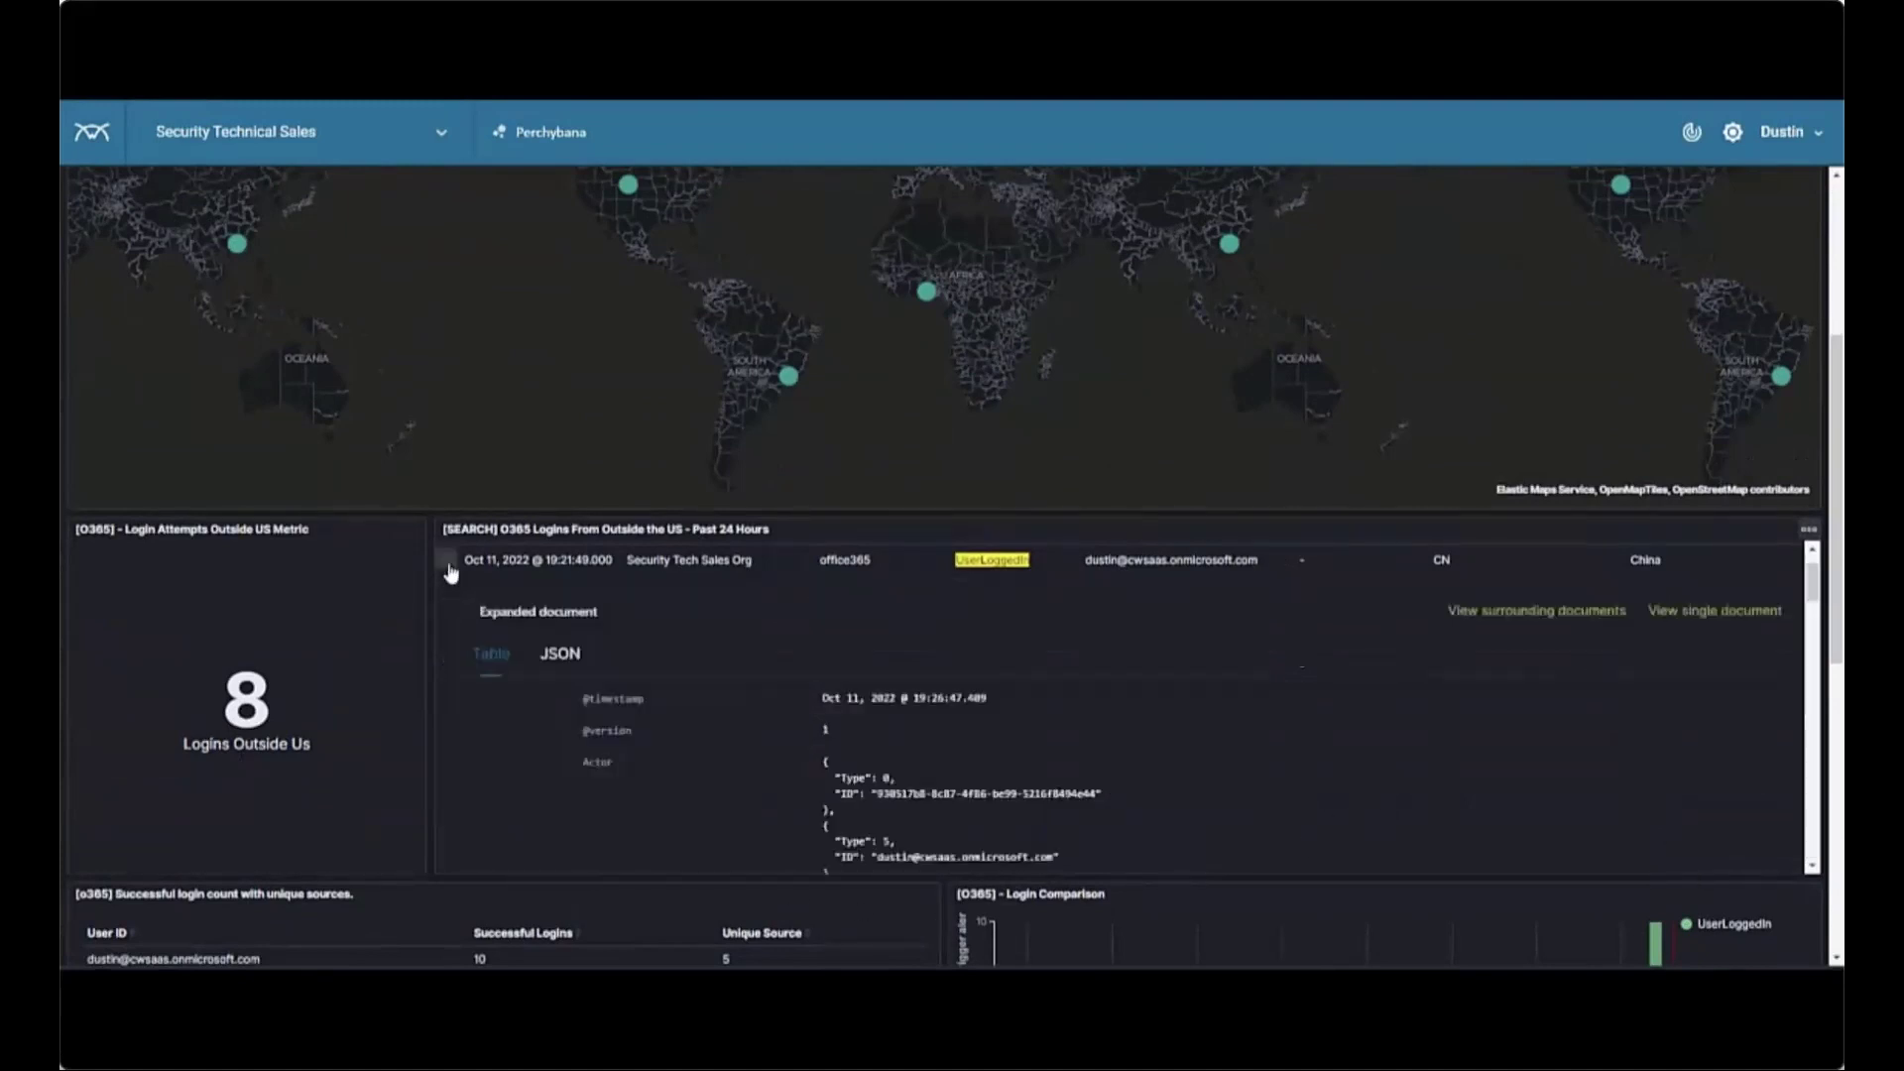
{"action": "left_click", "coordinate": [446, 562]}
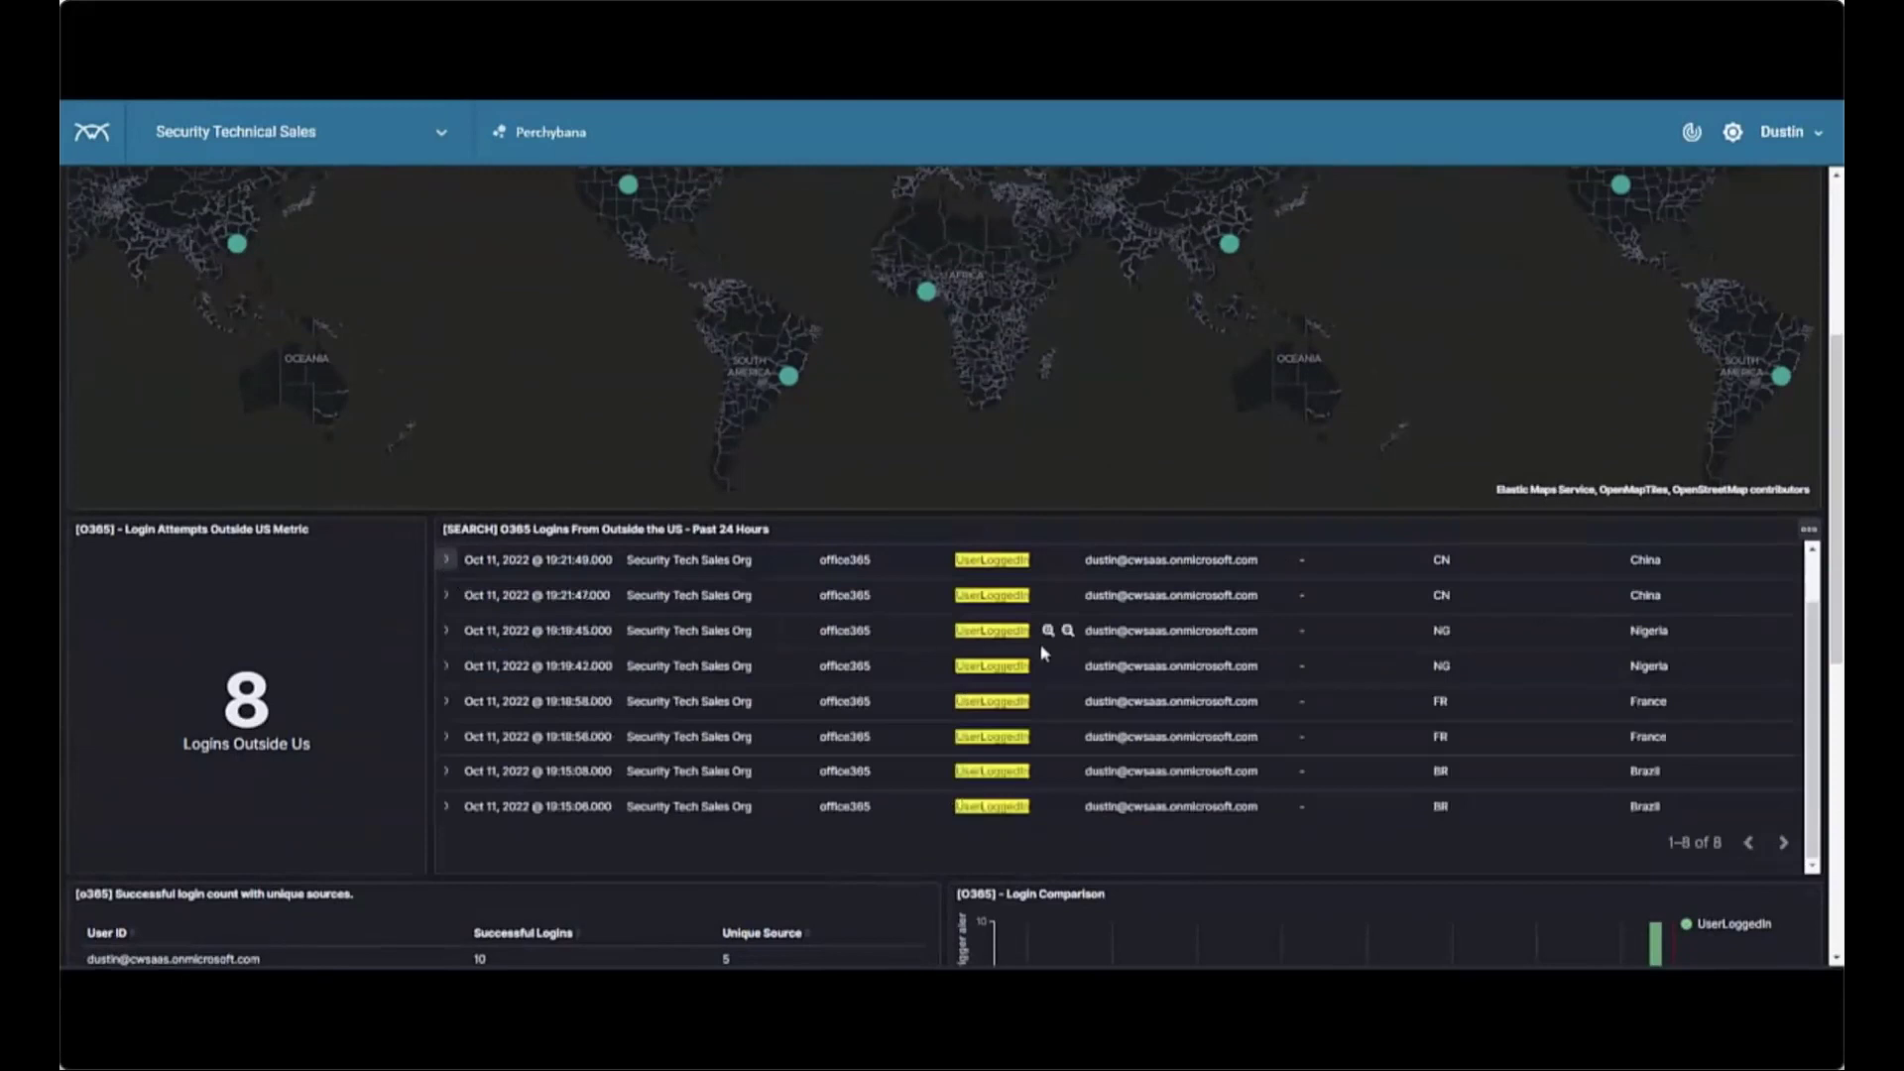
- Examine the dashboard's successful login counts, login comparison chart and top client IPs for successful logins
{"action": "scroll", "coordinate": [1039, 642], "scroll_direction": "down", "scroll_amount": 3}
{"action": "scroll", "coordinate": [1039, 653], "scroll_direction": "down", "scroll_amount": 2}
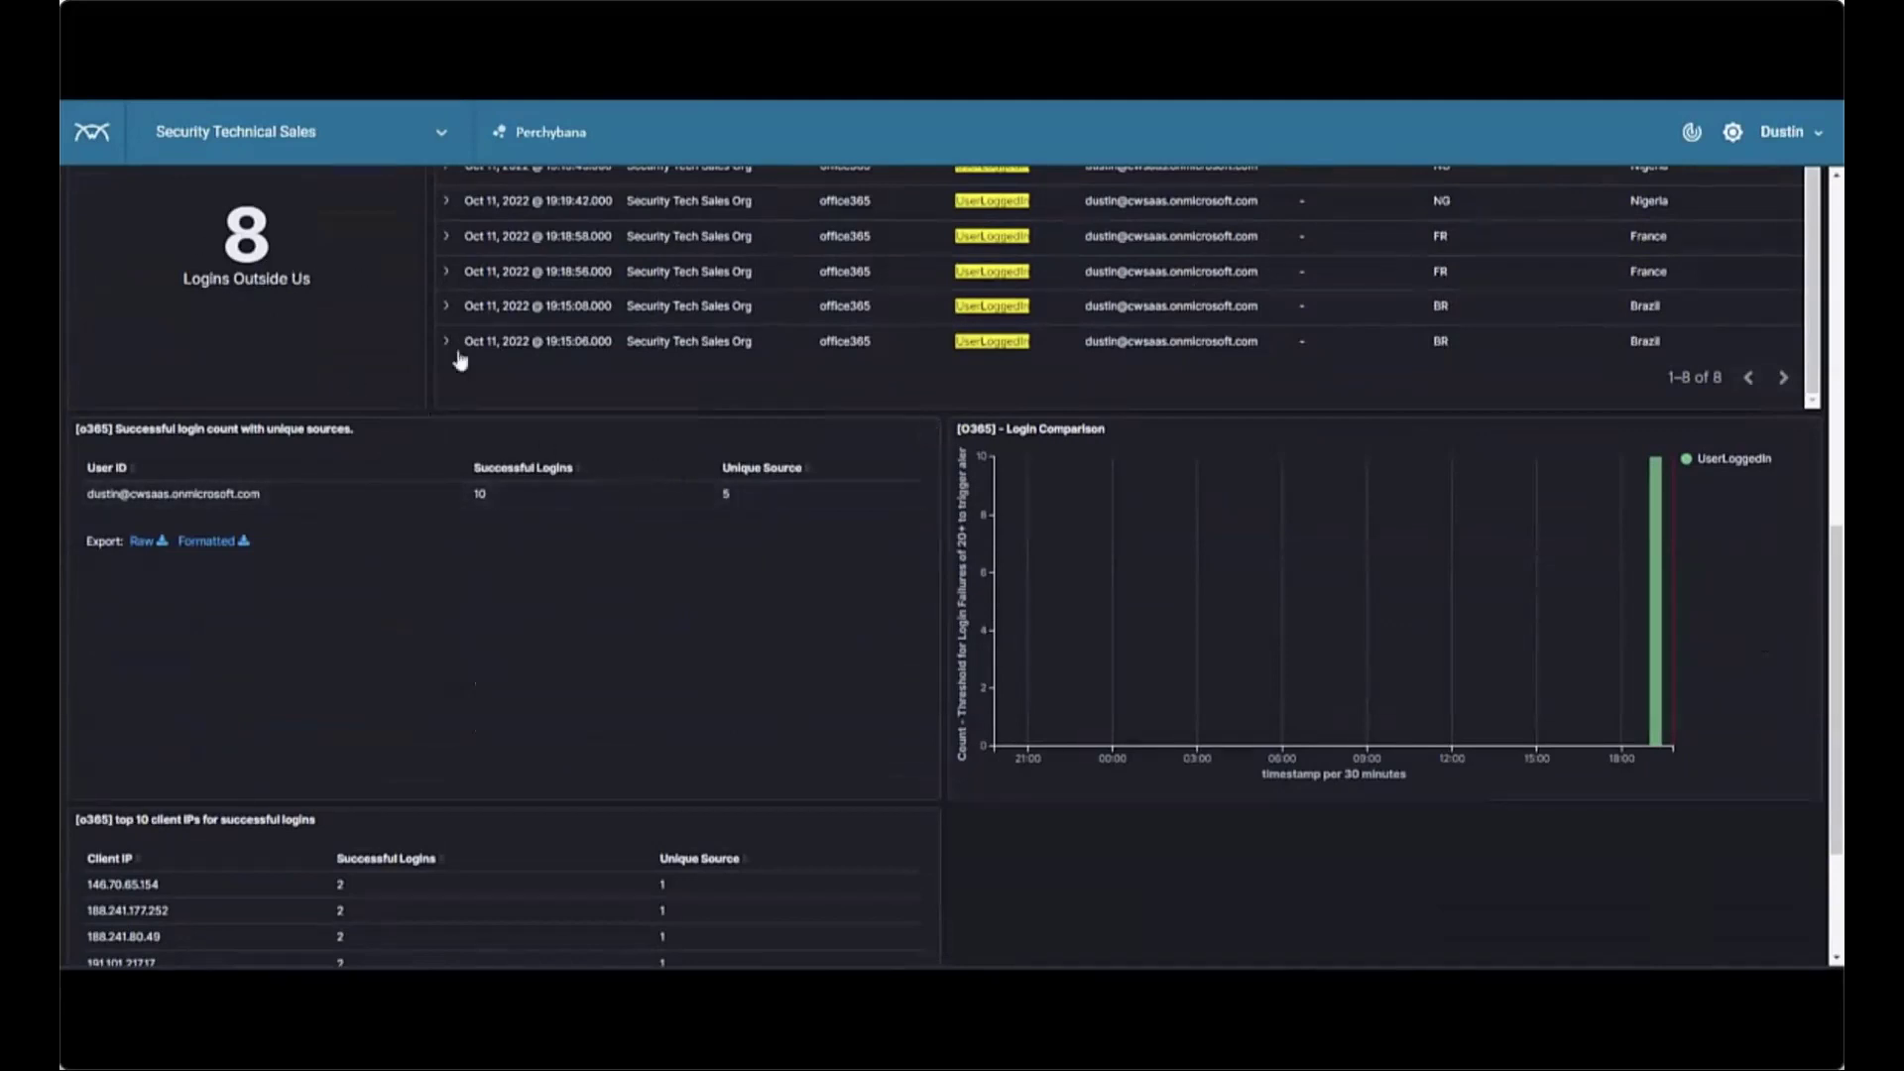
{"action": "scroll", "coordinate": [708, 444], "scroll_direction": "down", "scroll_amount": 2}
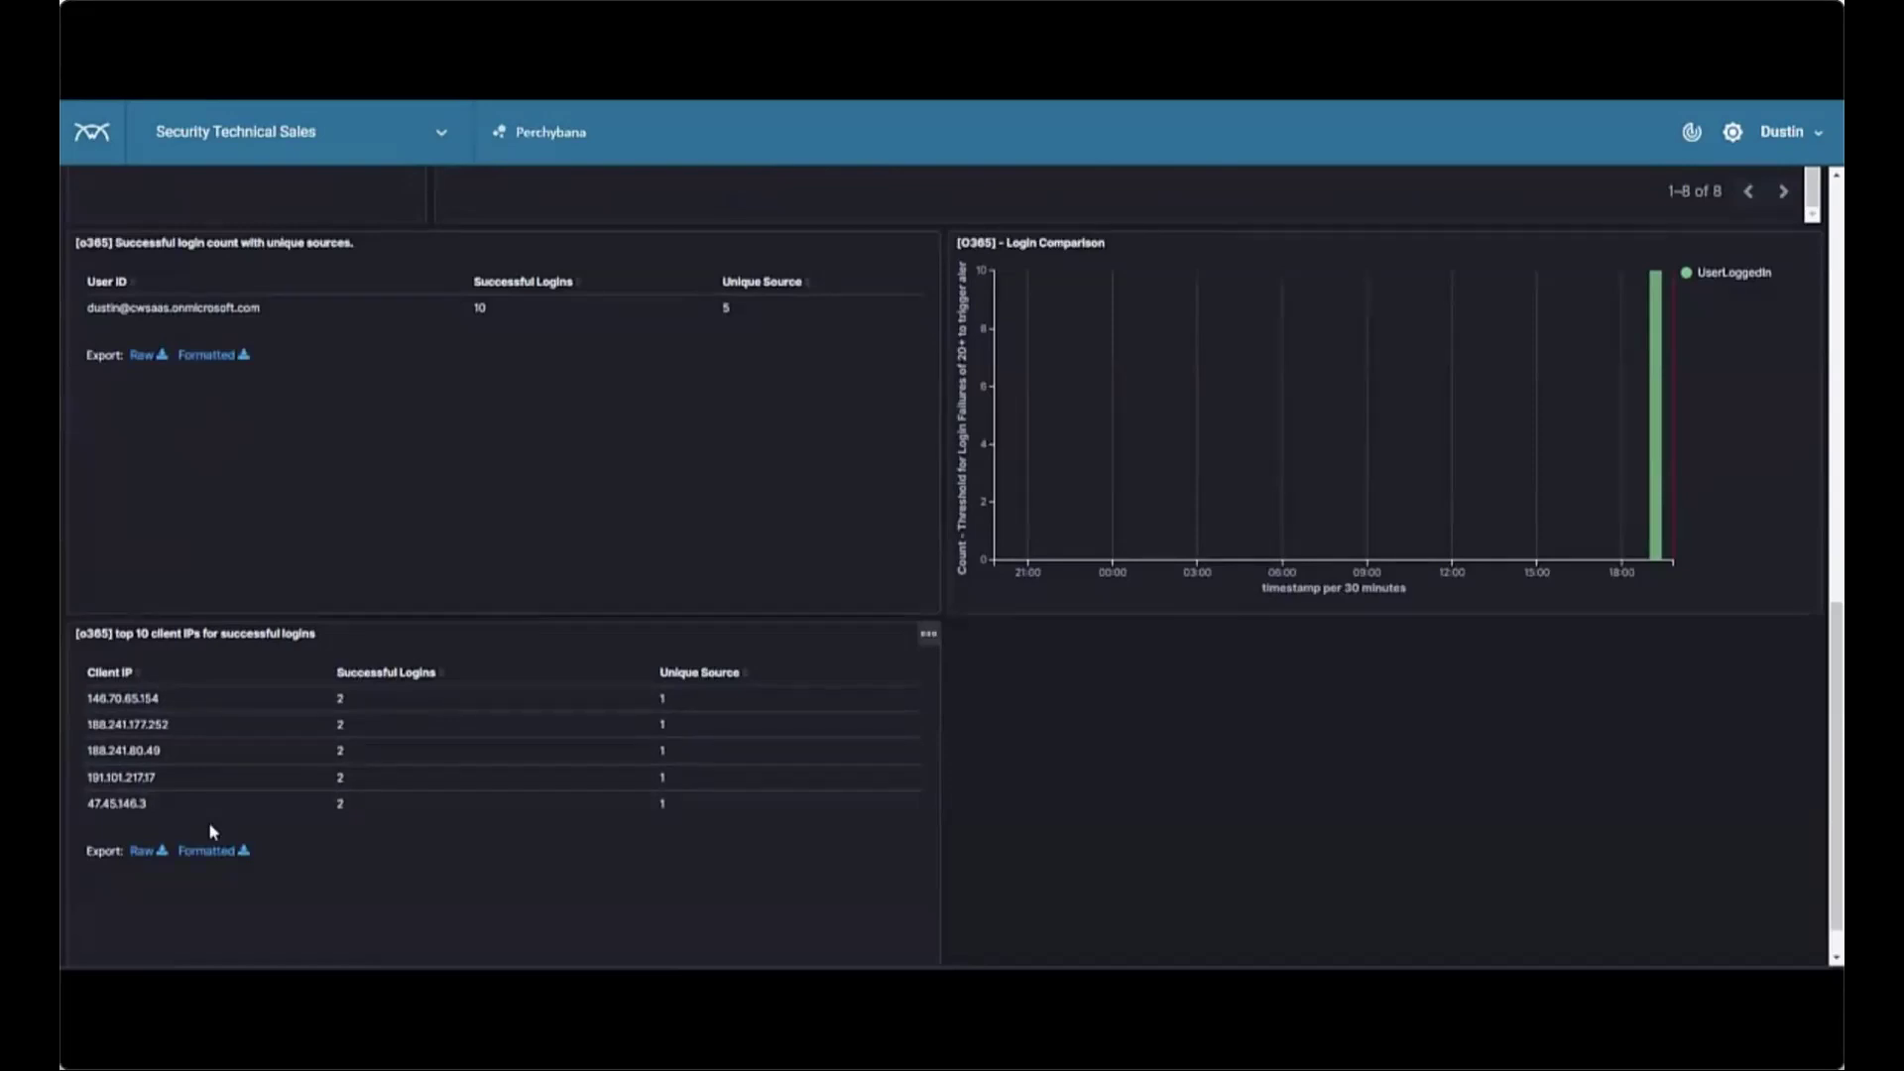
{"action": "mouse_move", "coordinate": [301, 726]}
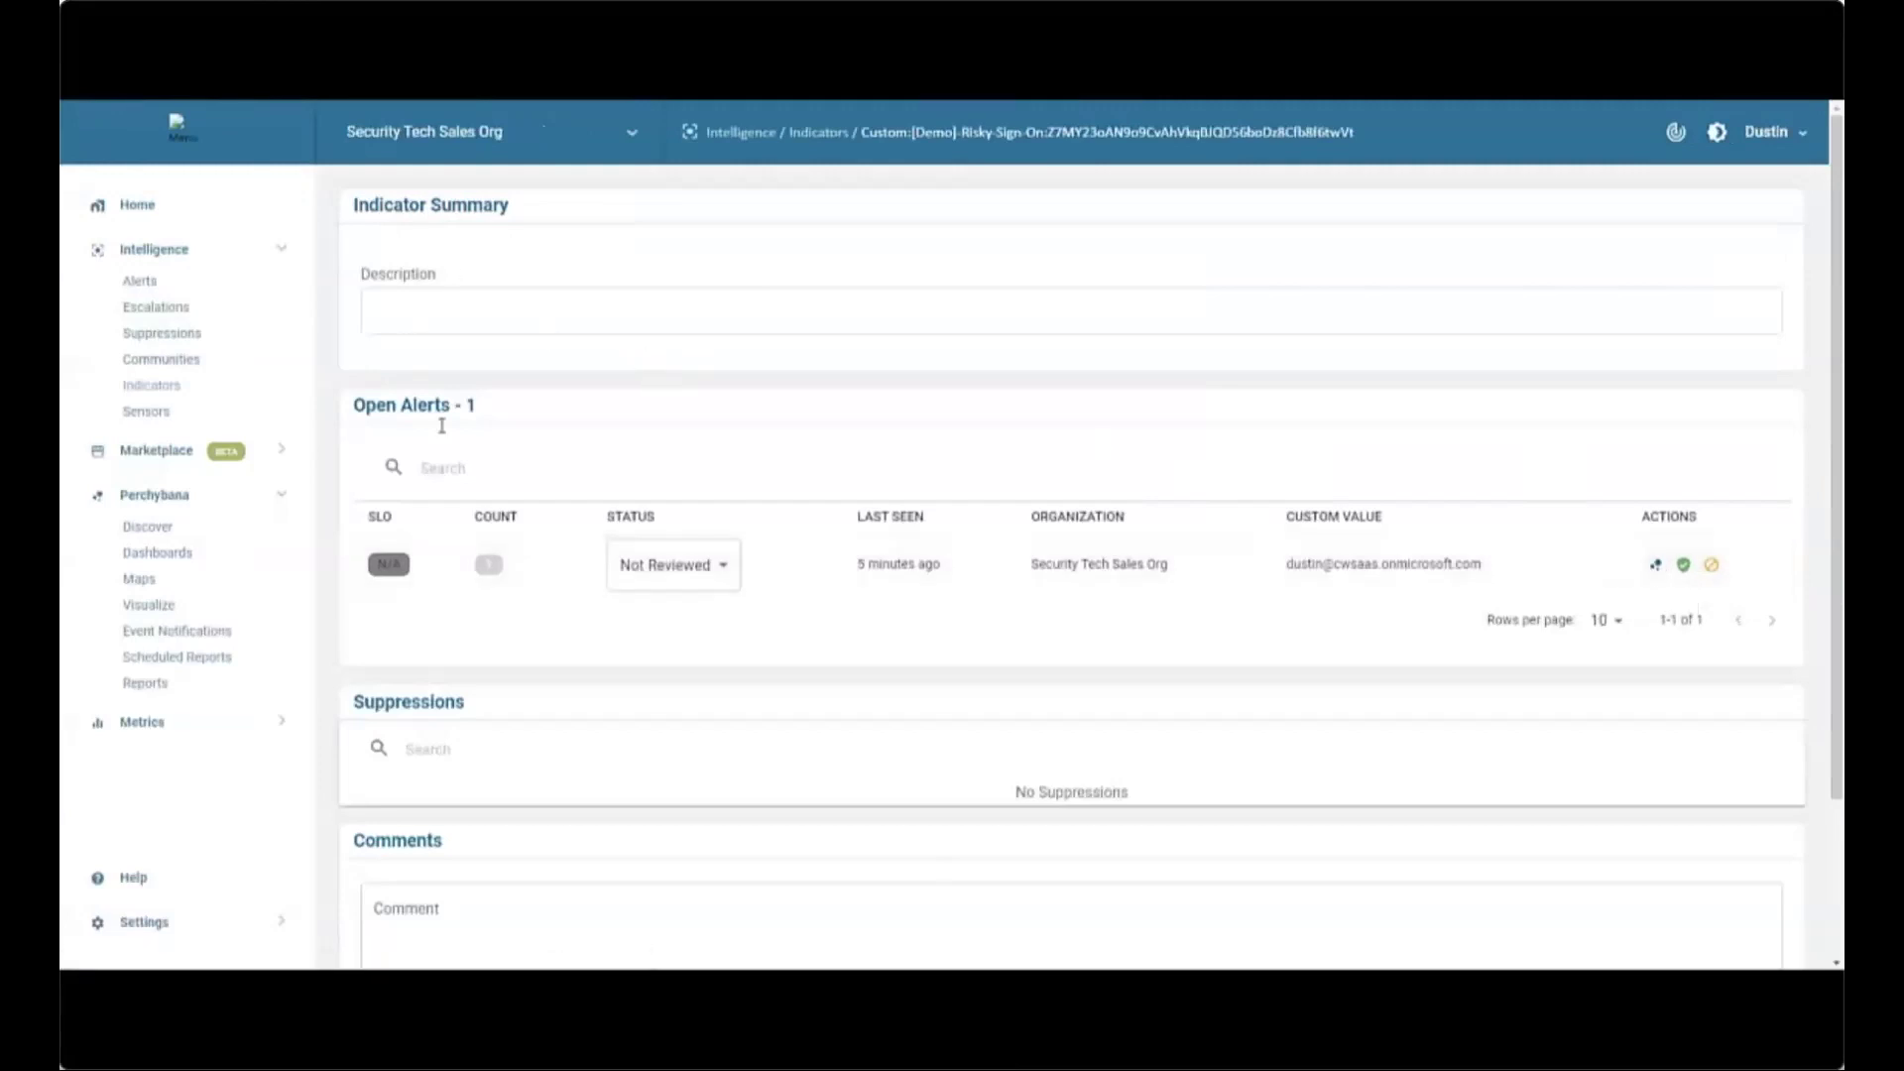
- Return to the alerts list and choose Escalated as the new status for the [Demo]-Risky-Sign-On alert
{"action": "left_click", "coordinate": [149, 281]}
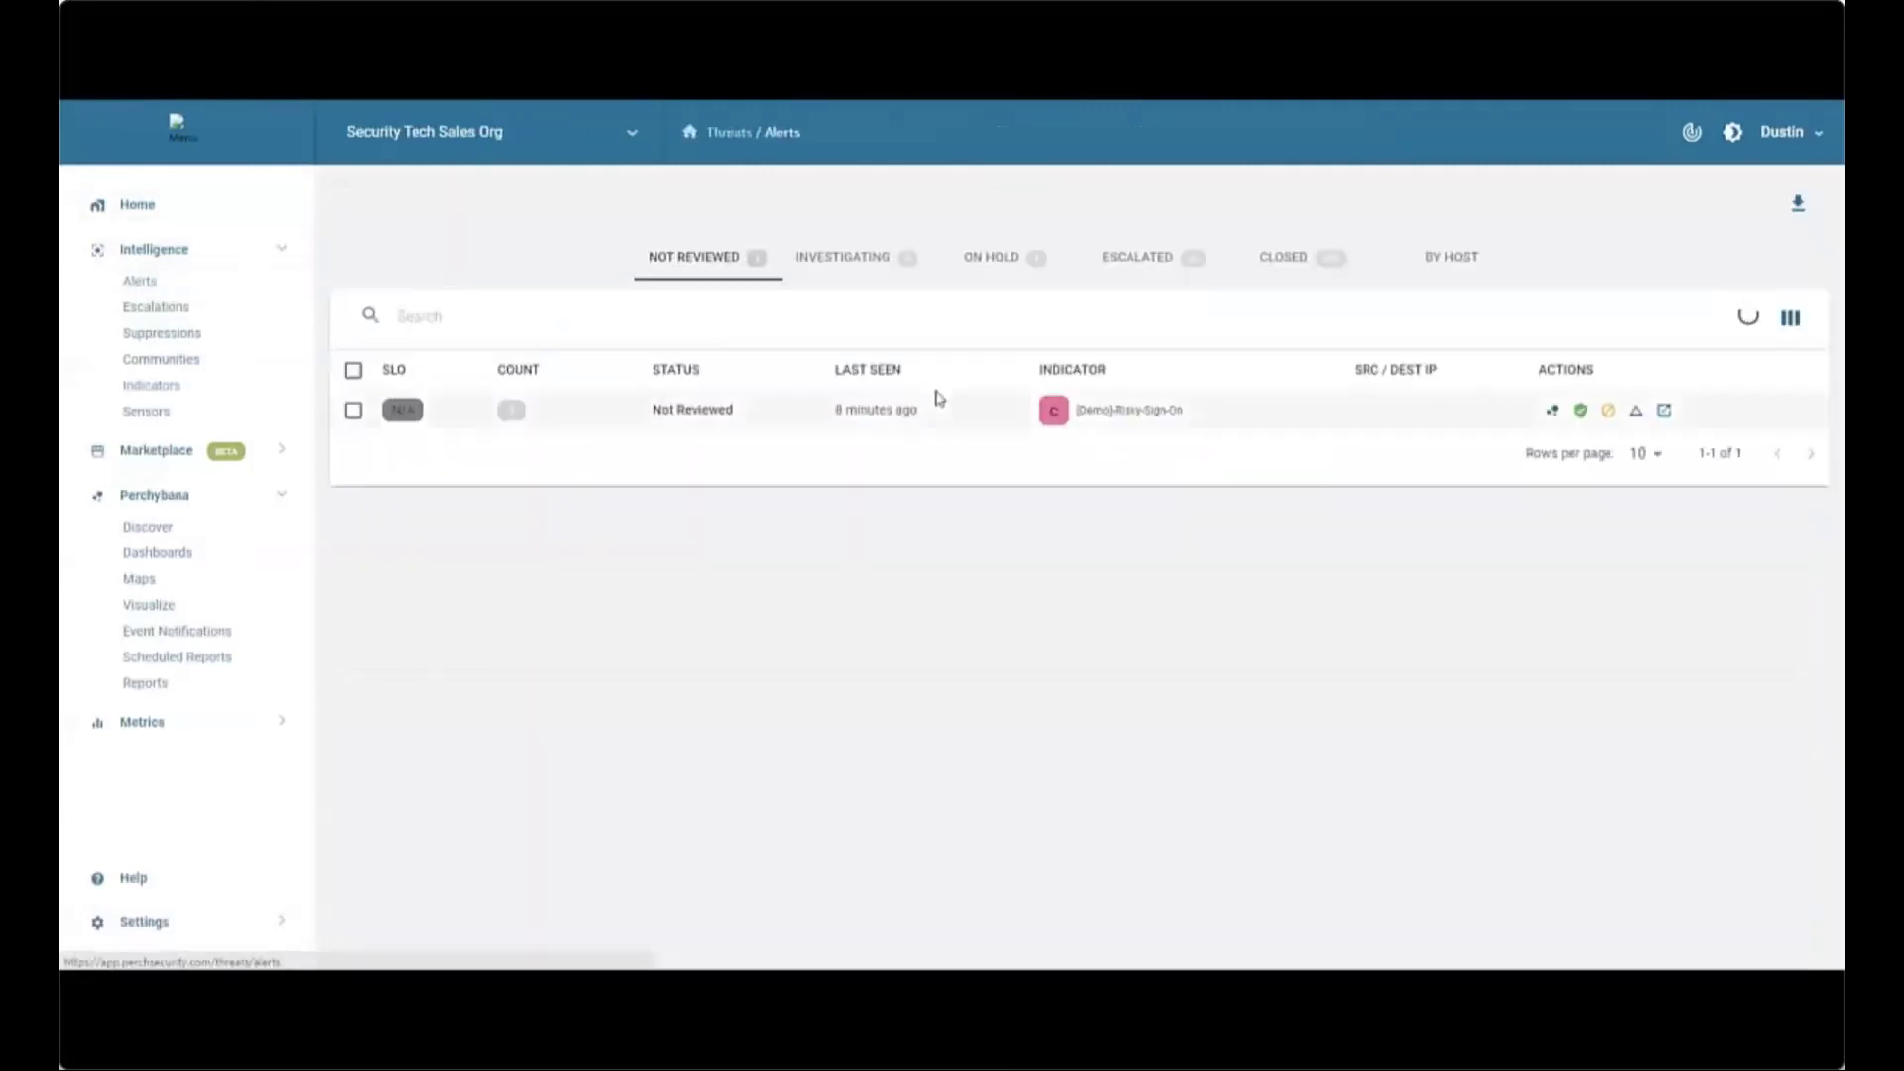
{"action": "left_click", "coordinate": [1636, 412]}
{"action": "left_click", "coordinate": [932, 478]}
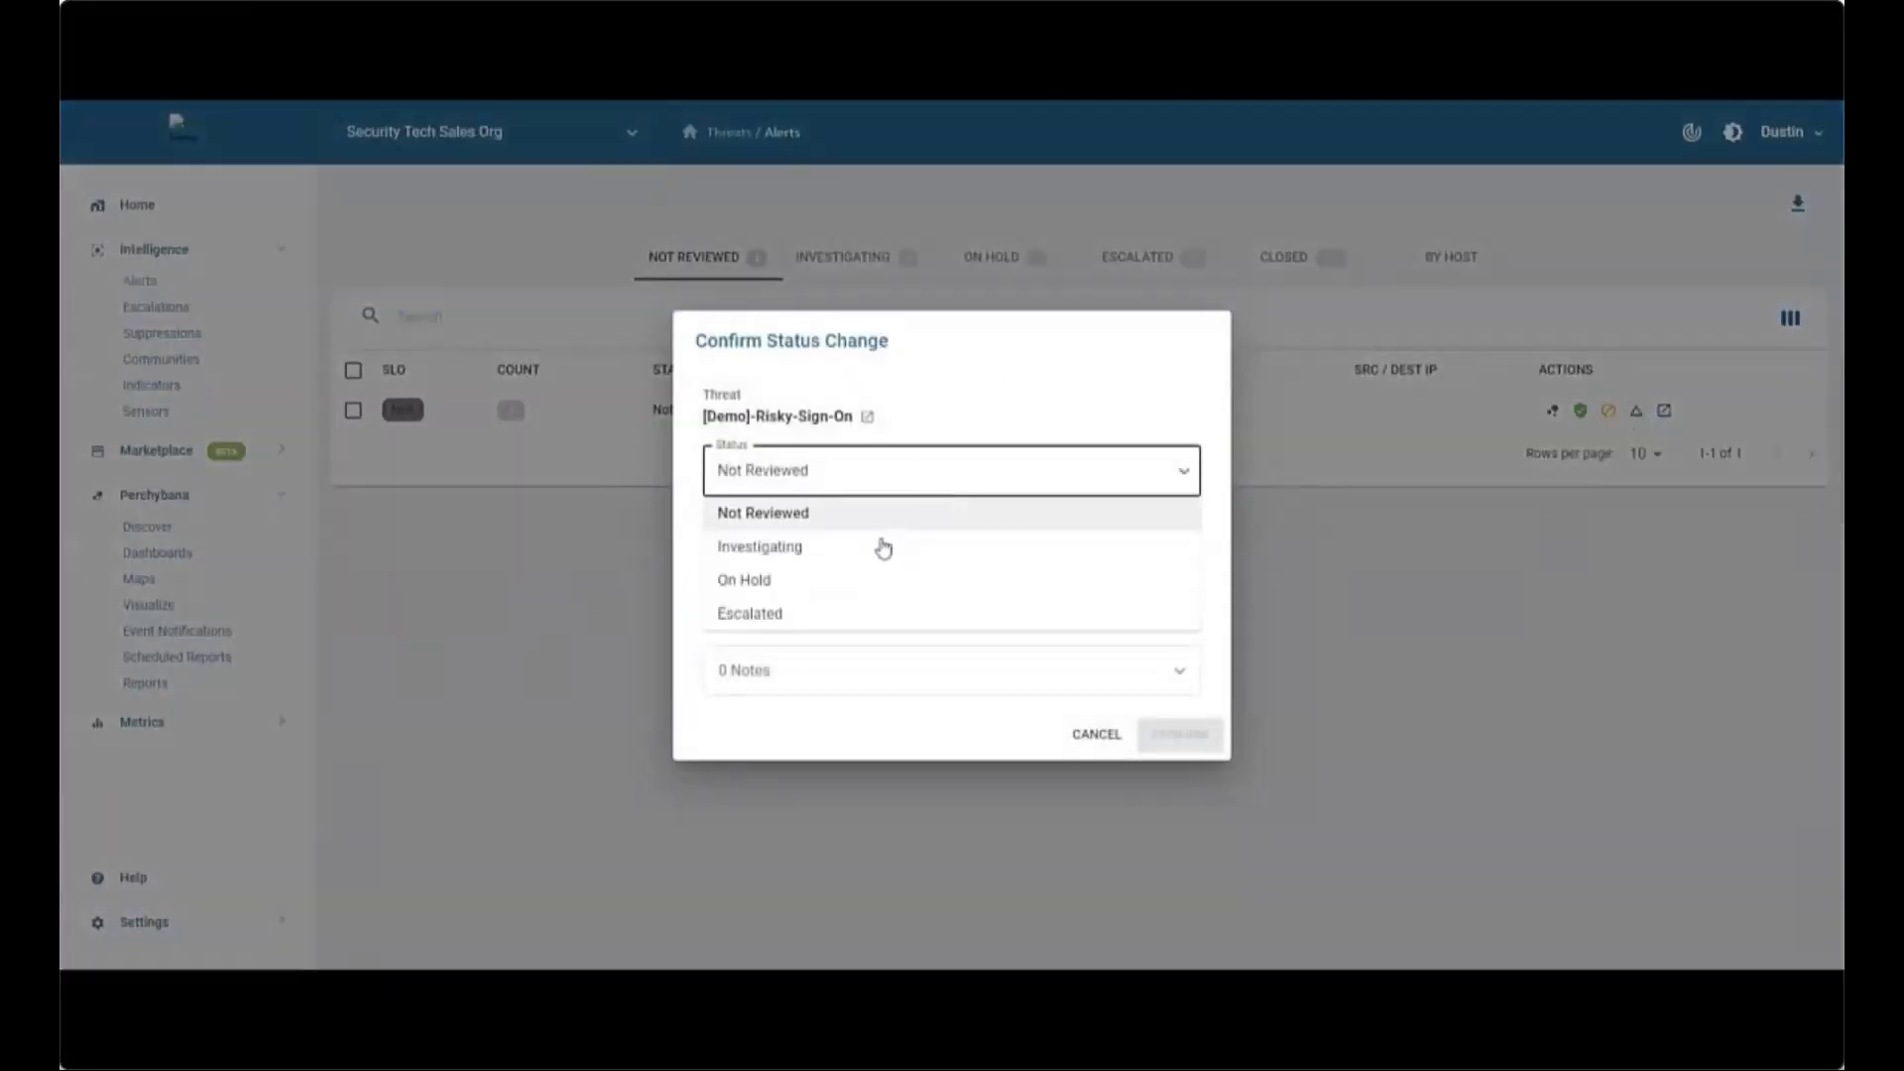
{"action": "left_click", "coordinate": [803, 614]}
- Add an analyst note relating the alert to a SentinelOne Alert and asking to review and verify logins with the account holder, and confirm the escalation
{"action": "left_click", "coordinate": [804, 570]}
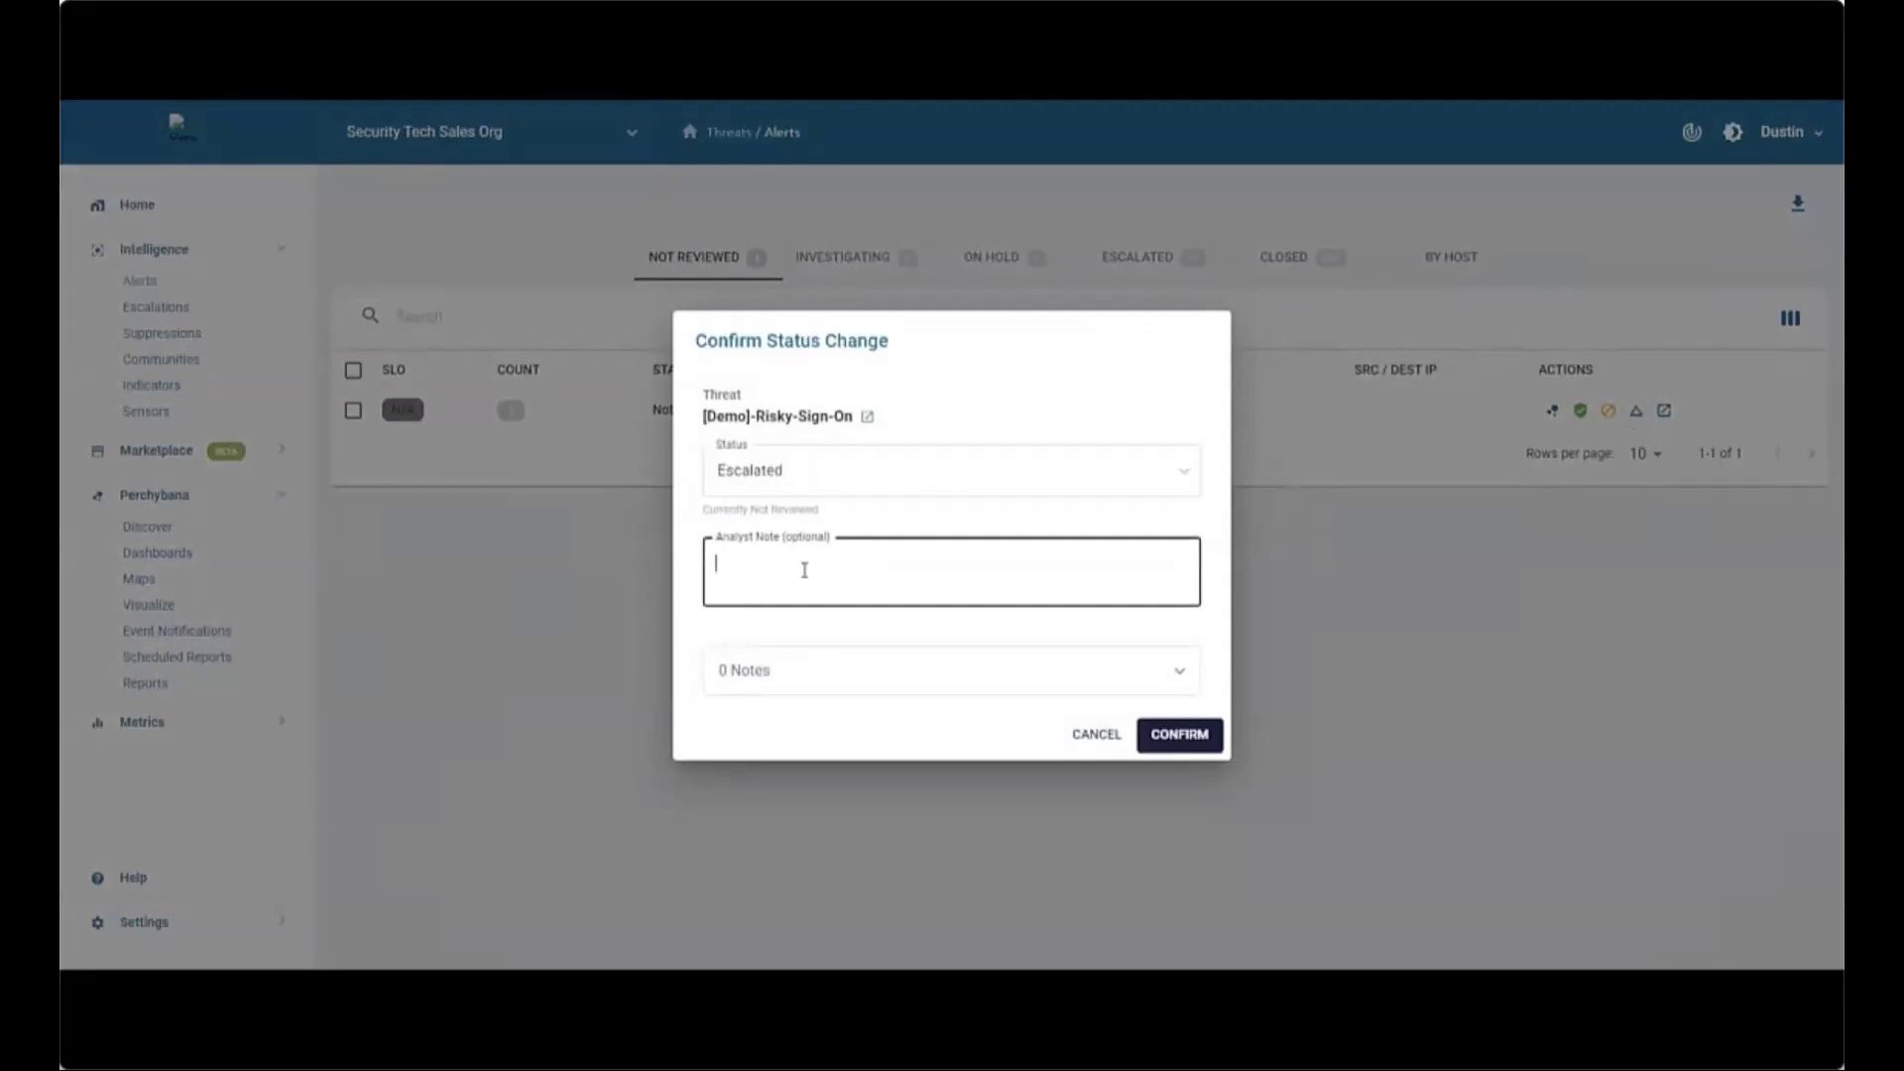
{"action": "type", "text": "Related to a SentinelONe"}
{"action": "key", "text": "BackSpace"}
{"action": "key", "text": "BackSpace"}
{"action": "key", "text": "BackSpace"}
{"action": "type", "text": "lert -"}
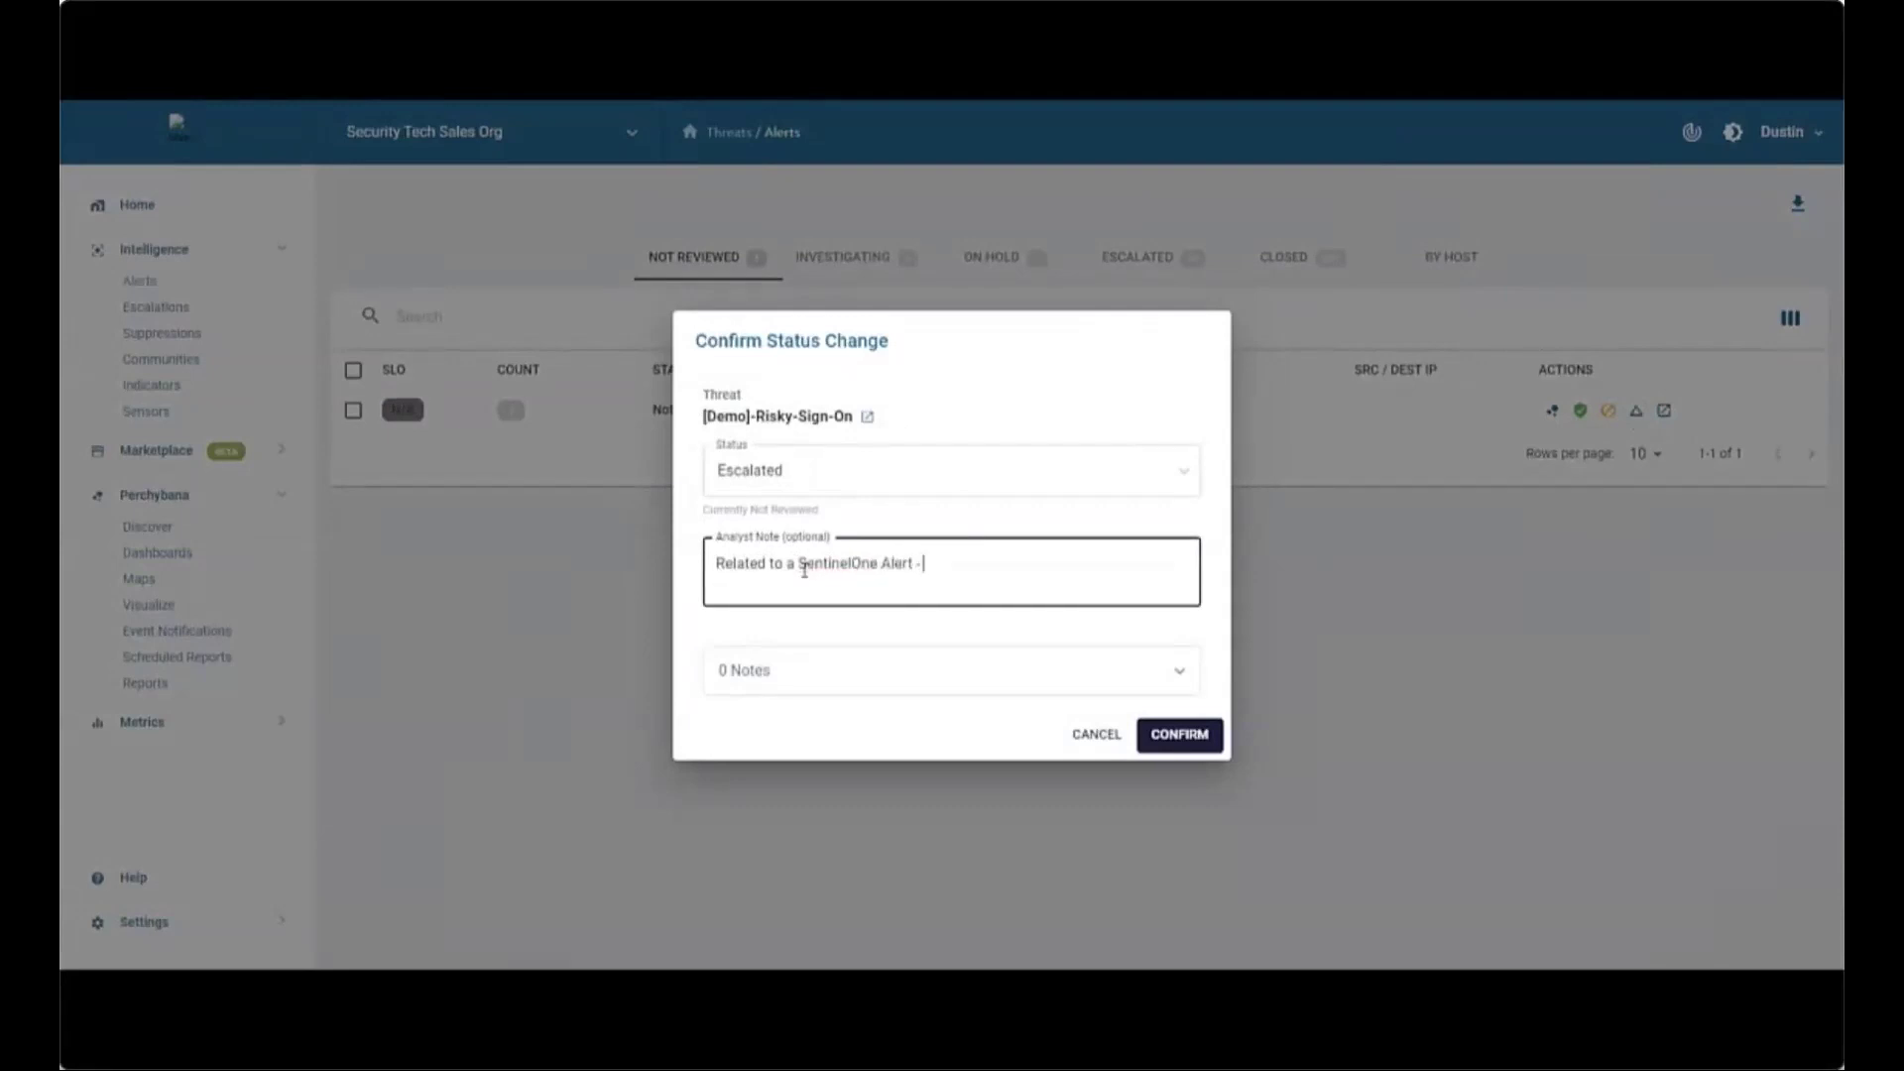
{"action": "type", "text": " review logins with Dustin and verify."}
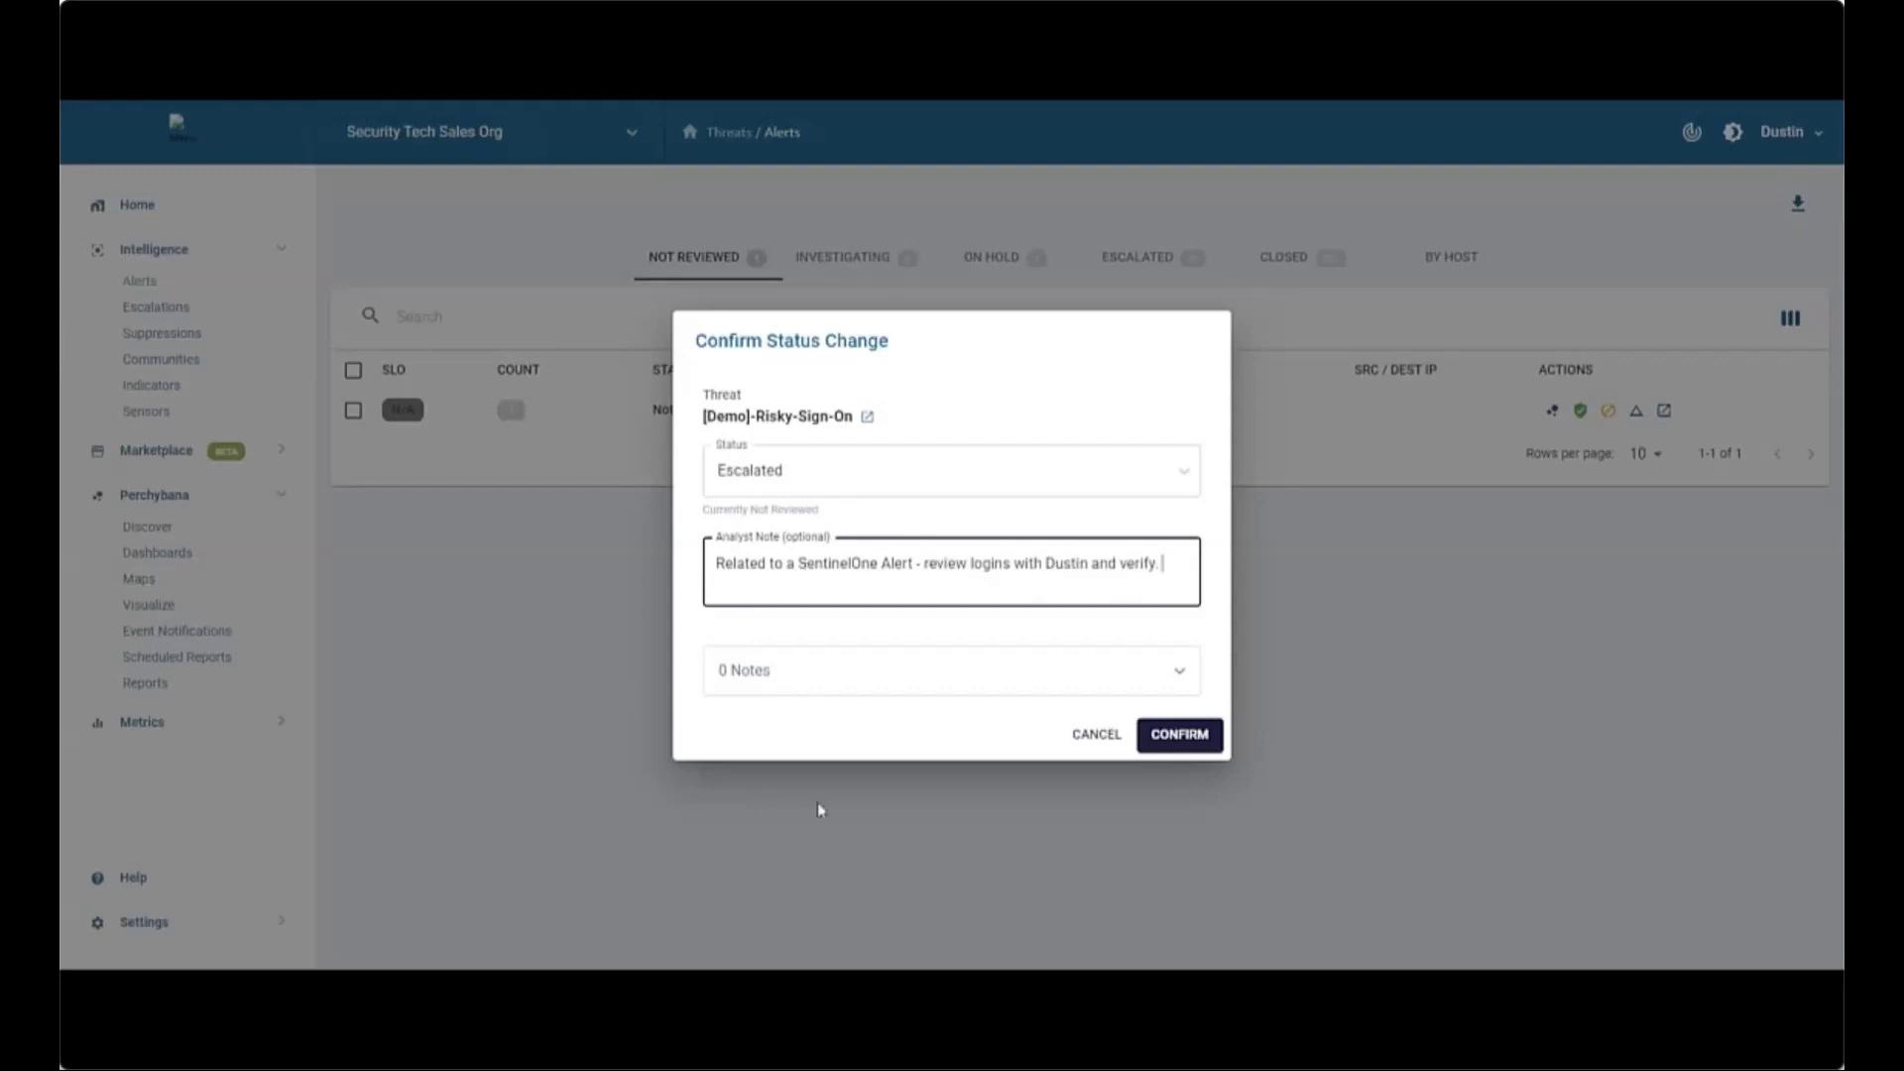
{"action": "left_click", "coordinate": [1177, 737]}
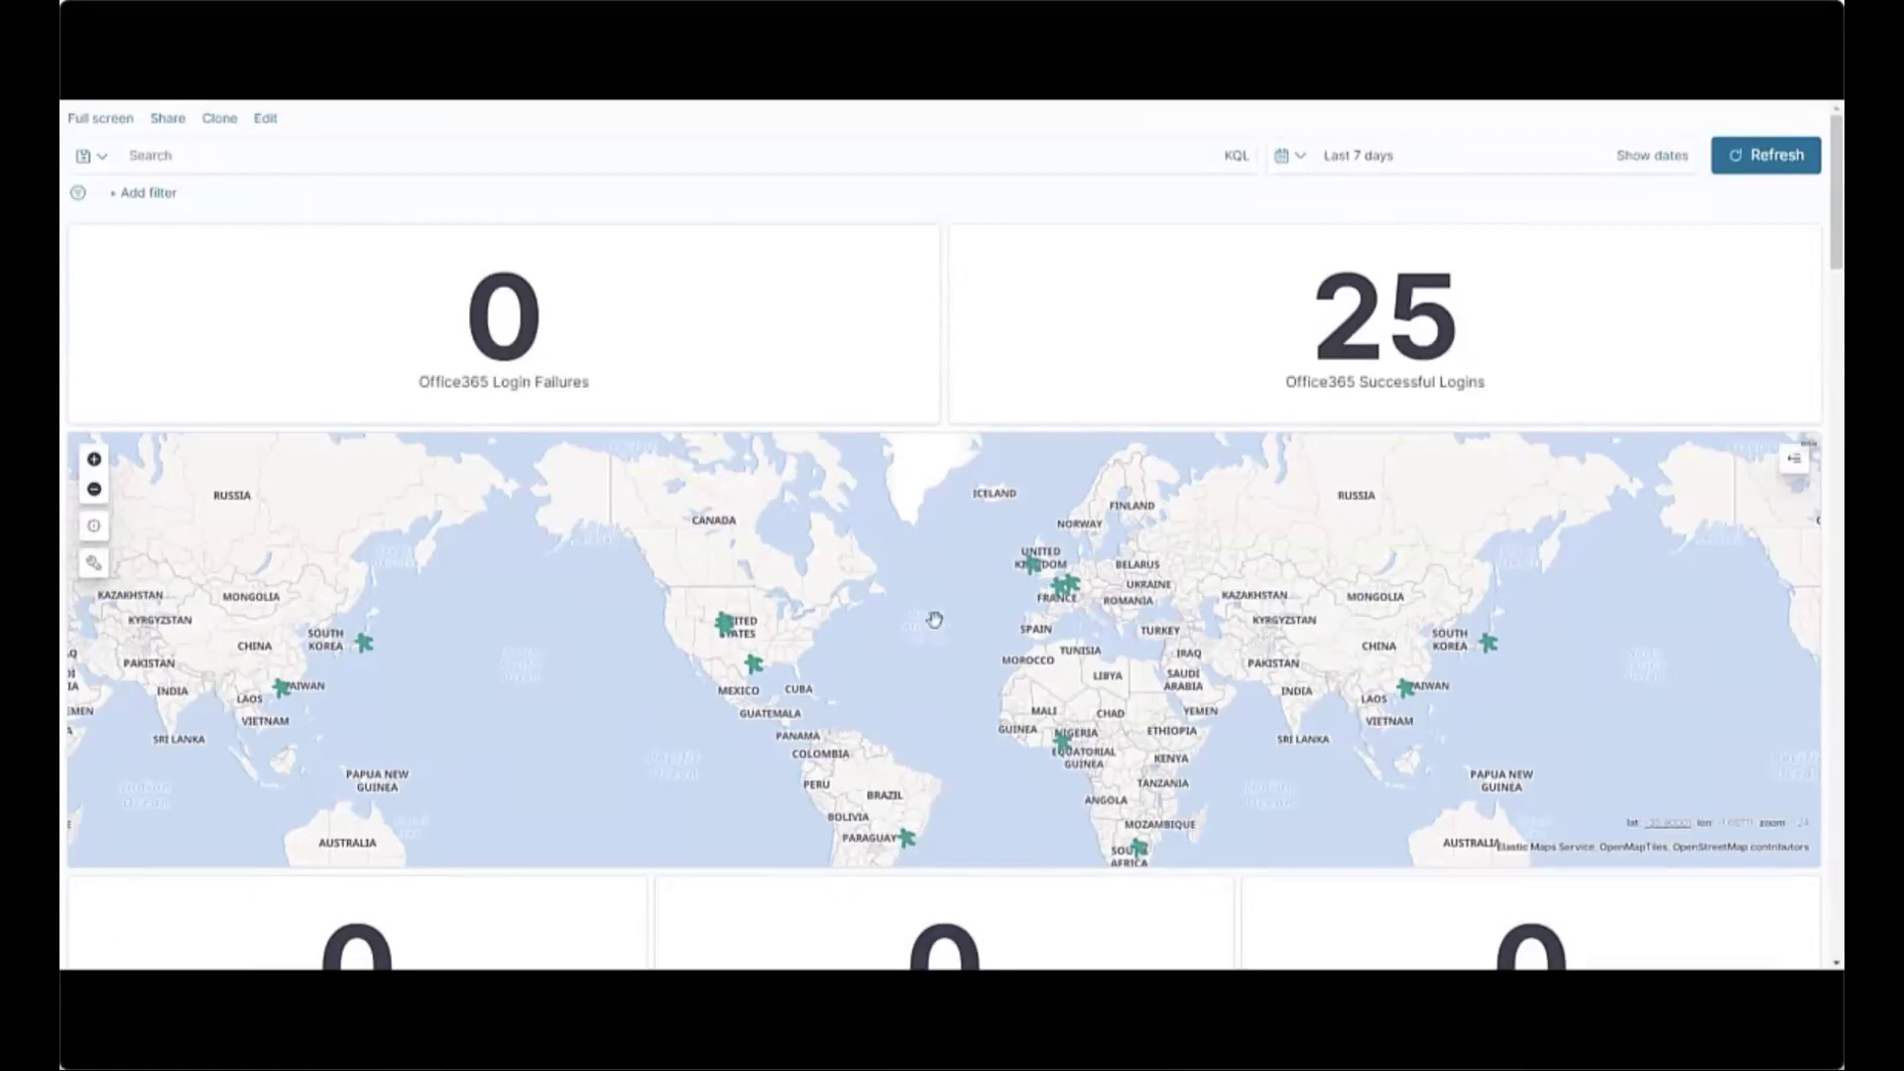
- Examine the Office365 login dashboard for the last 7 days and the Security Tech Sales - Demo Dashboard for the last 30 days
{"action": "scroll", "coordinate": [934, 619], "scroll_direction": "down", "scroll_amount": 3}
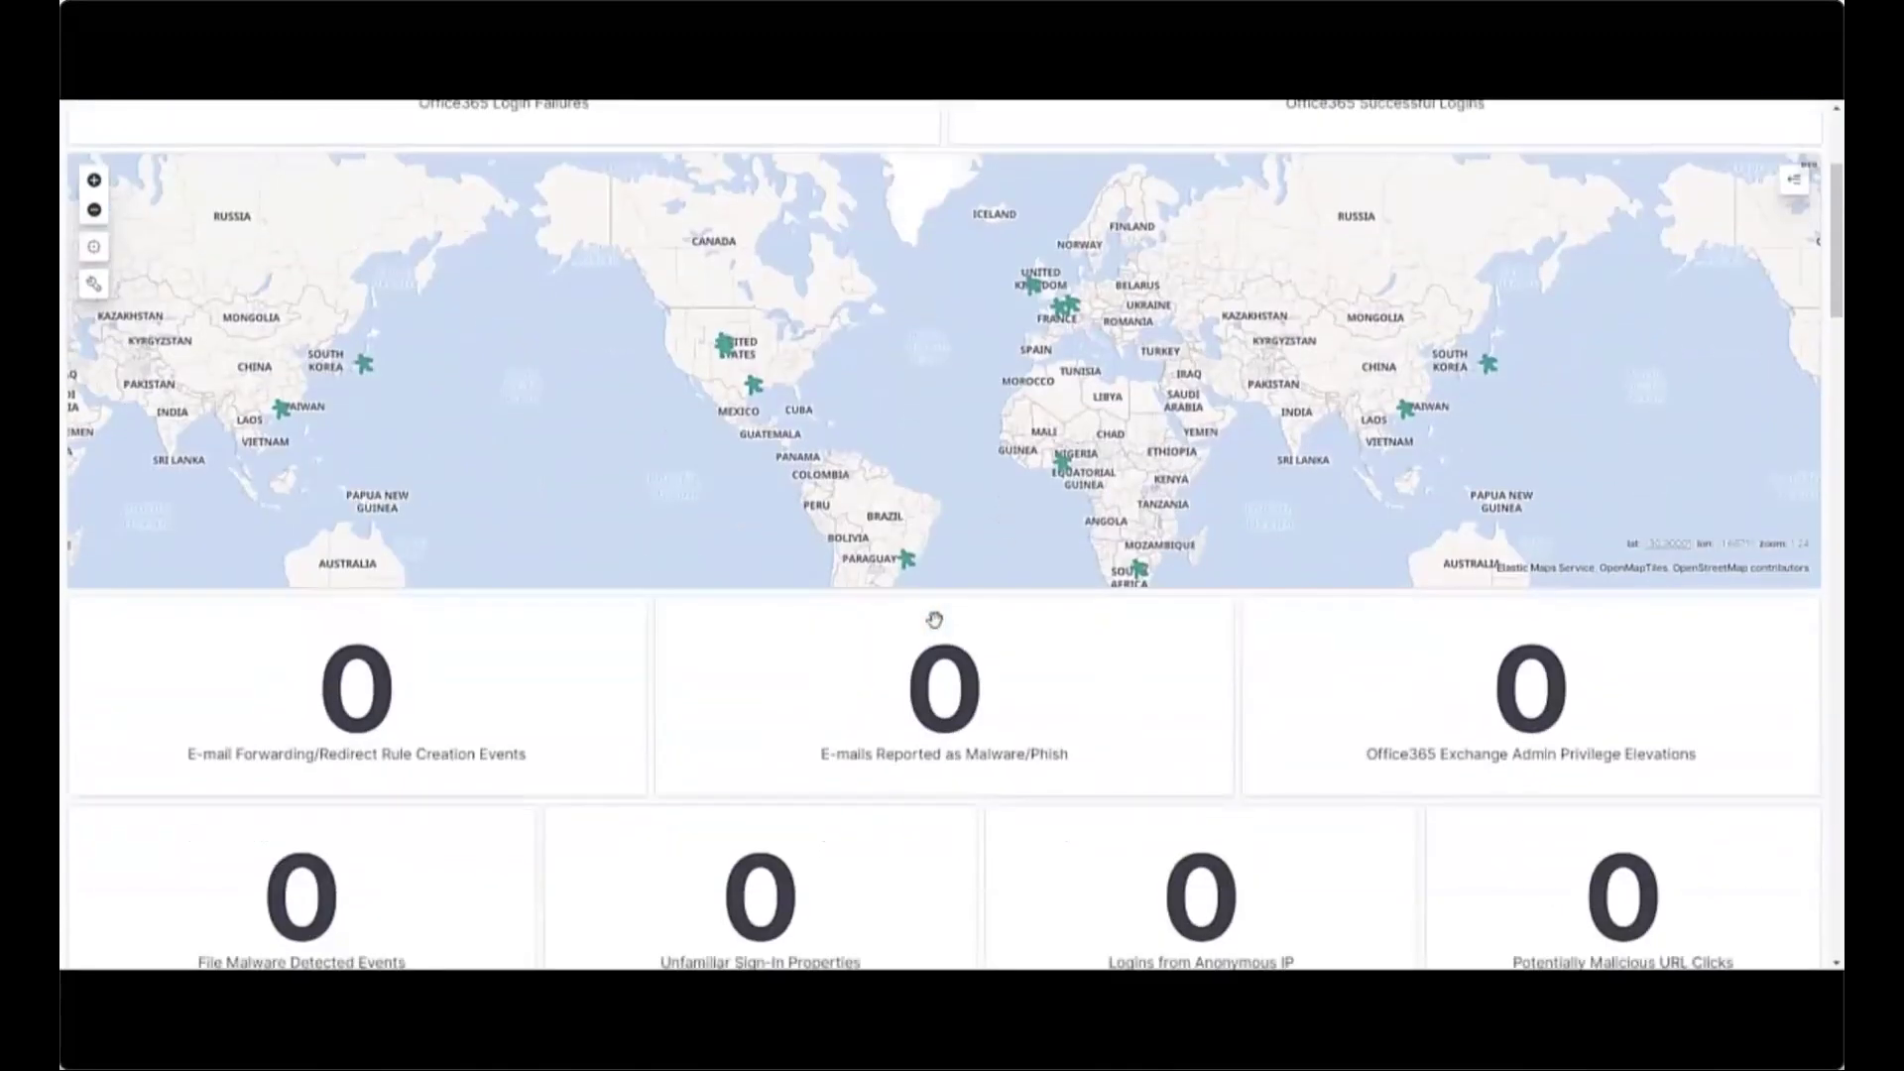
{"action": "scroll", "coordinate": [934, 620], "scroll_direction": "down", "scroll_amount": 3}
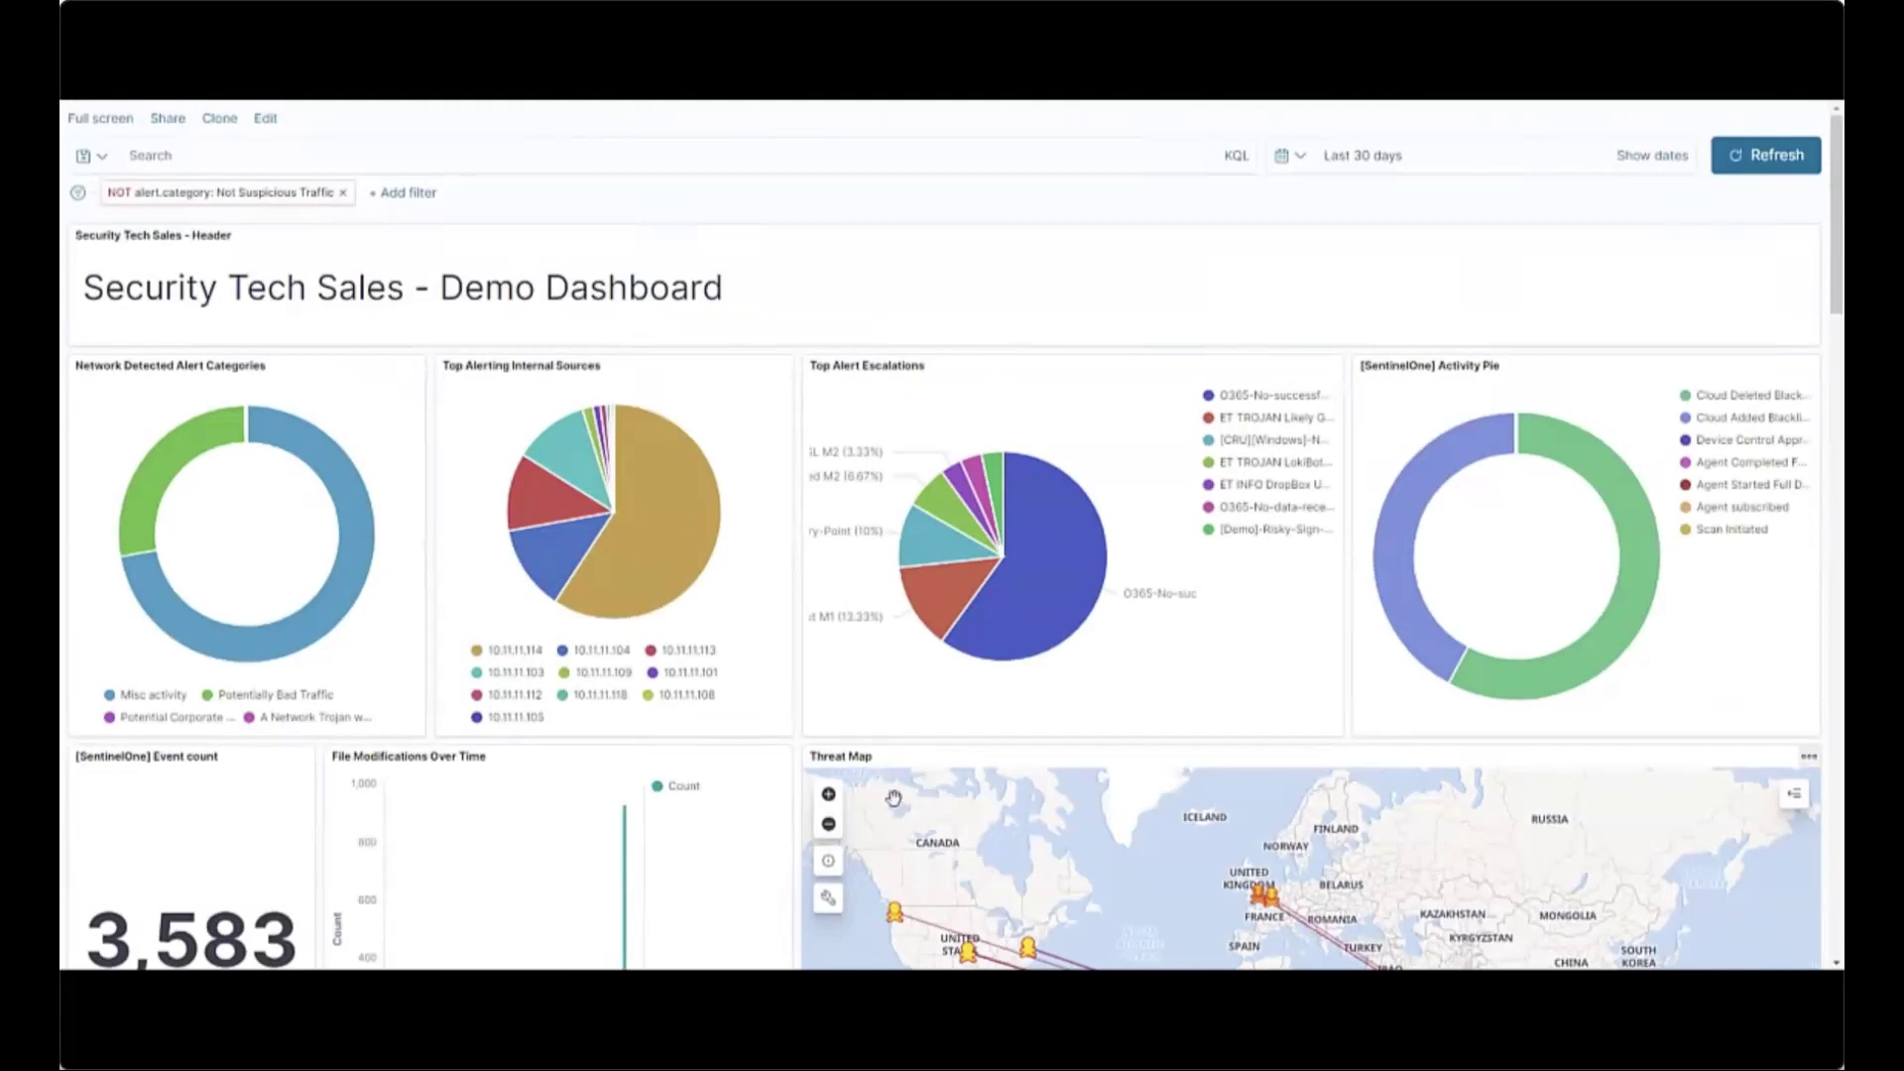
{"action": "scroll", "coordinate": [819, 739], "scroll_direction": "down", "scroll_amount": 3}
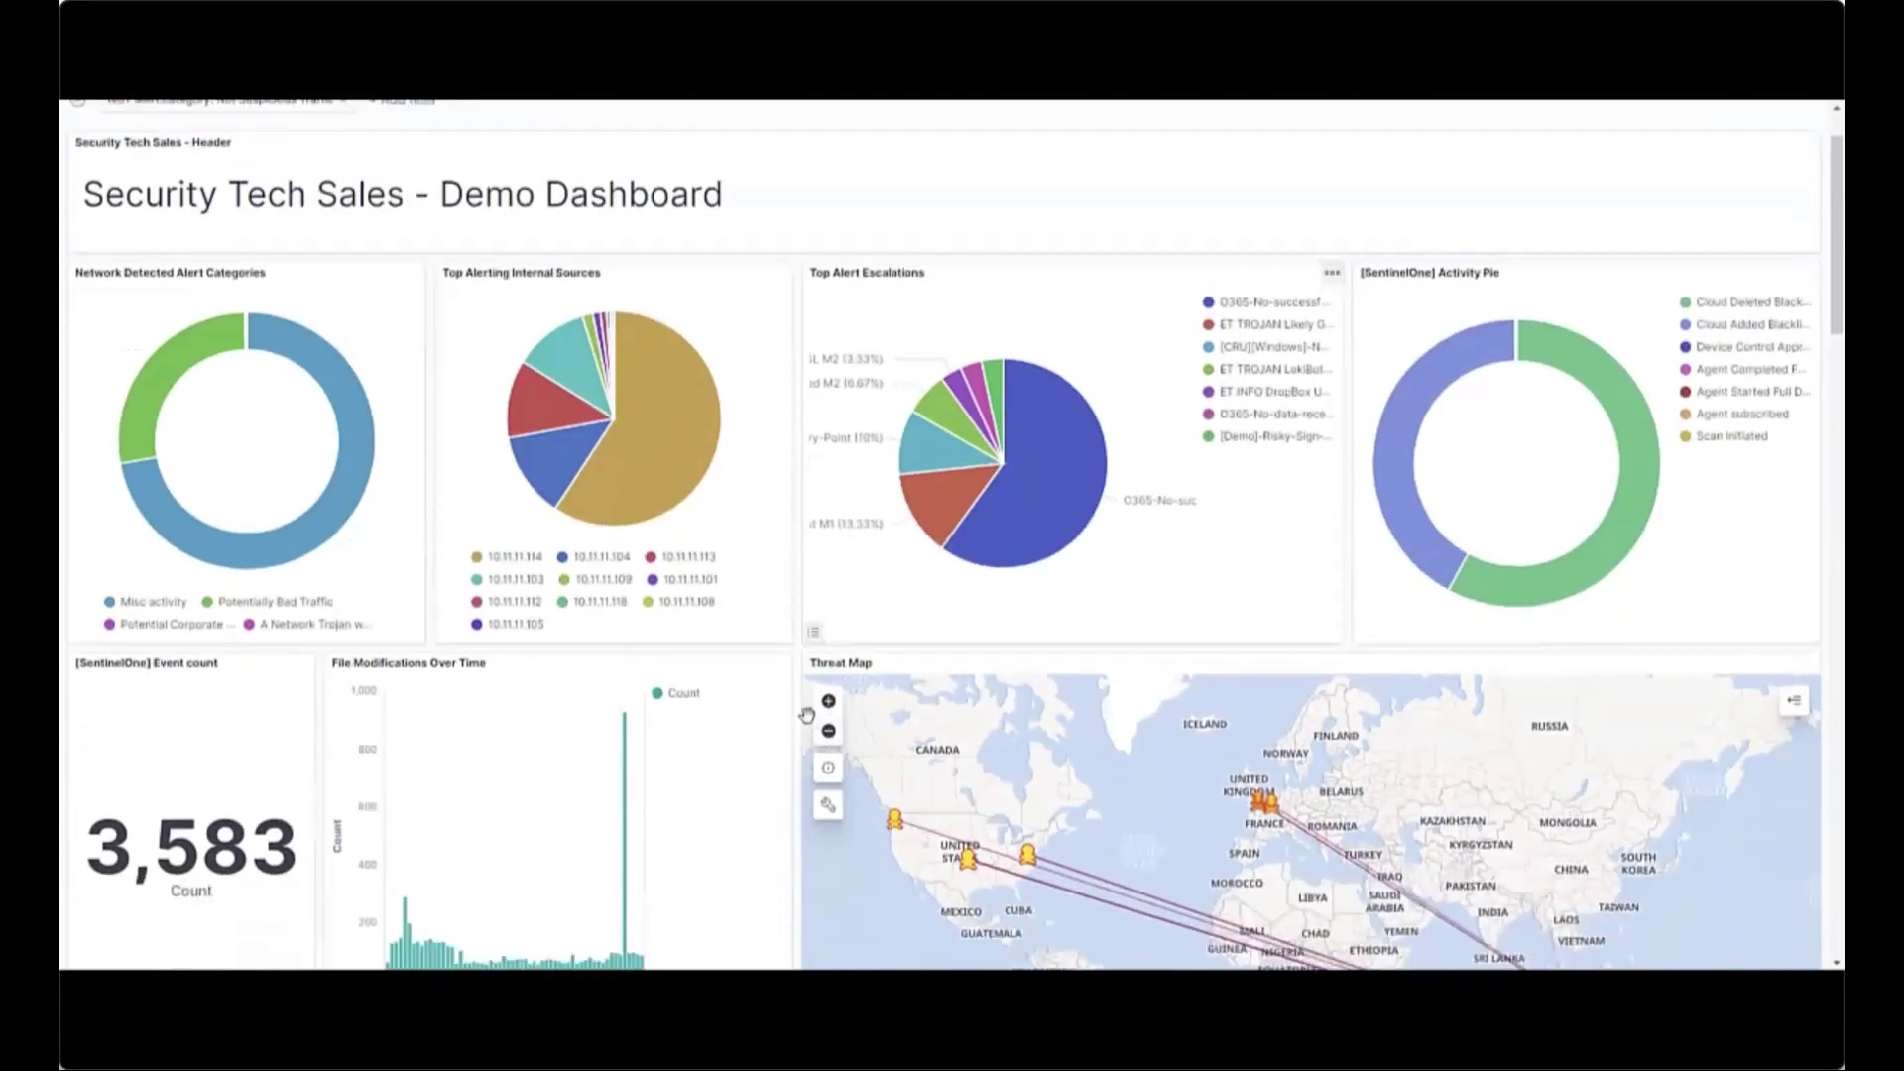
{"action": "scroll", "coordinate": [806, 714], "scroll_direction": "down", "scroll_amount": 5}
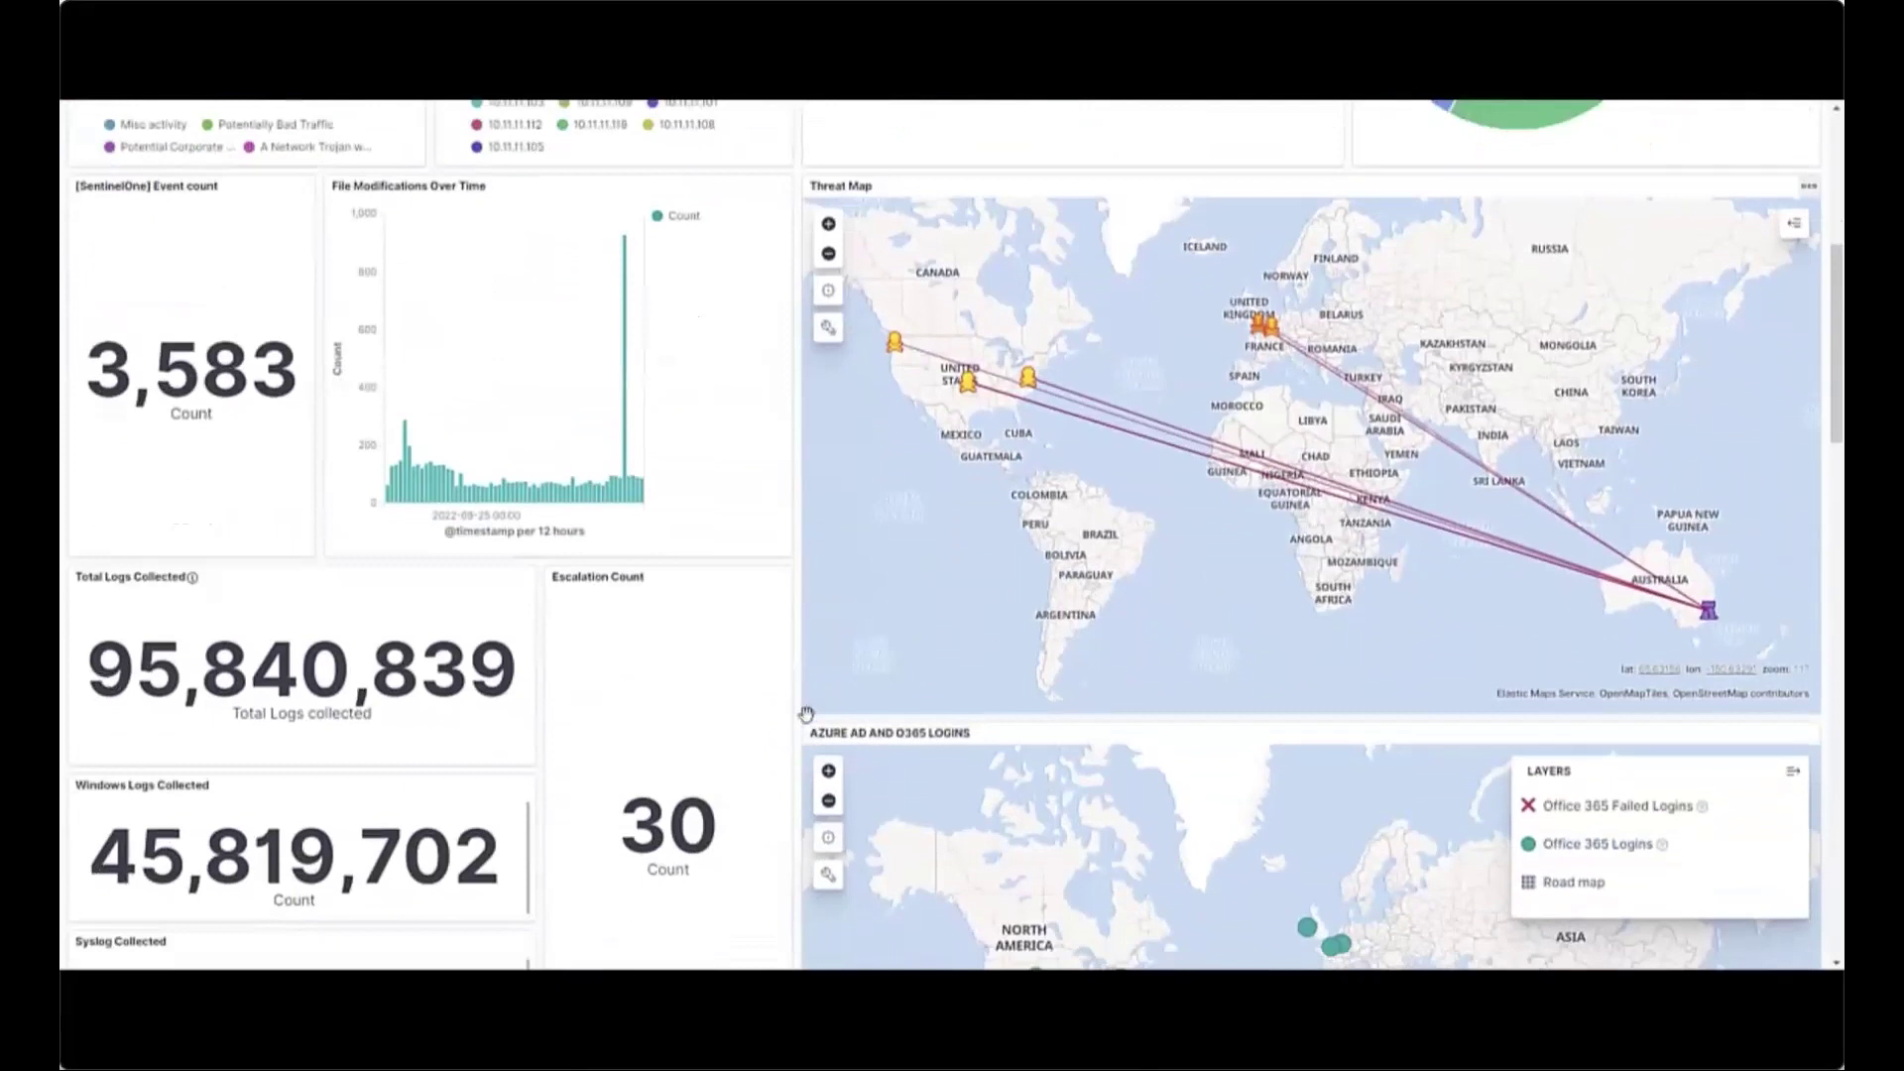
{"action": "scroll", "coordinate": [805, 714], "scroll_direction": "down", "scroll_amount": 1}
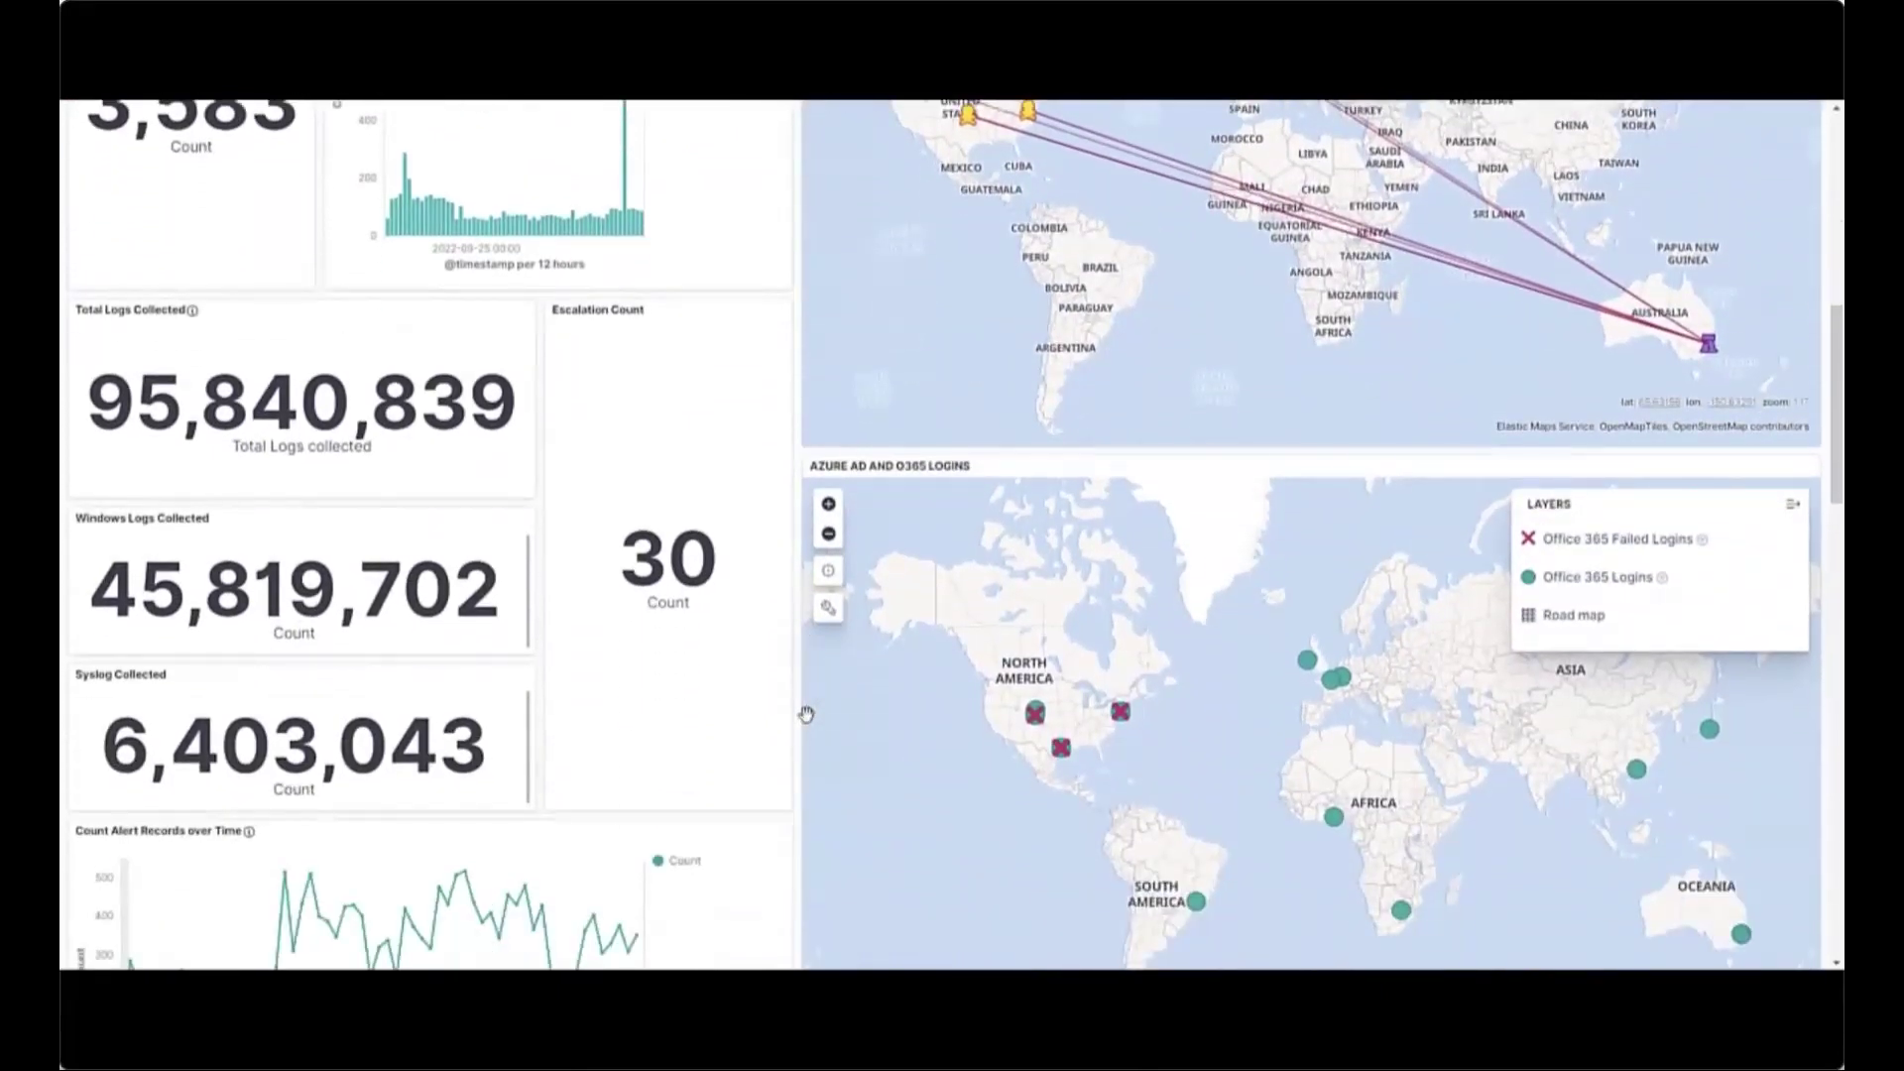